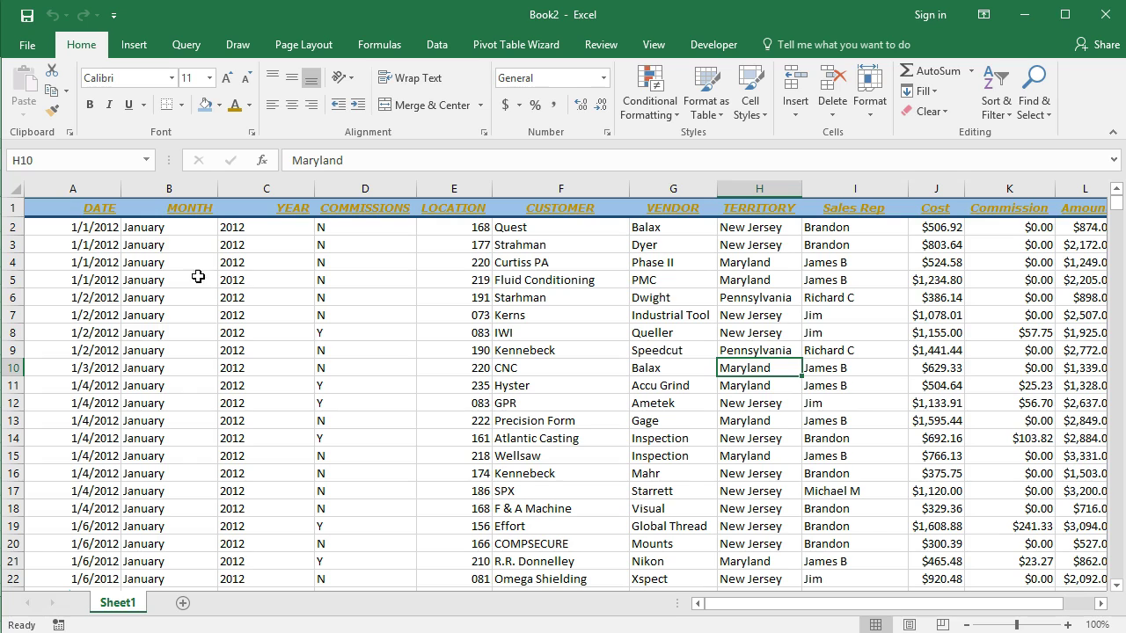
# Confirm the sales records end at row 4948, with empty rows below them
pyautogui.click(81, 226)
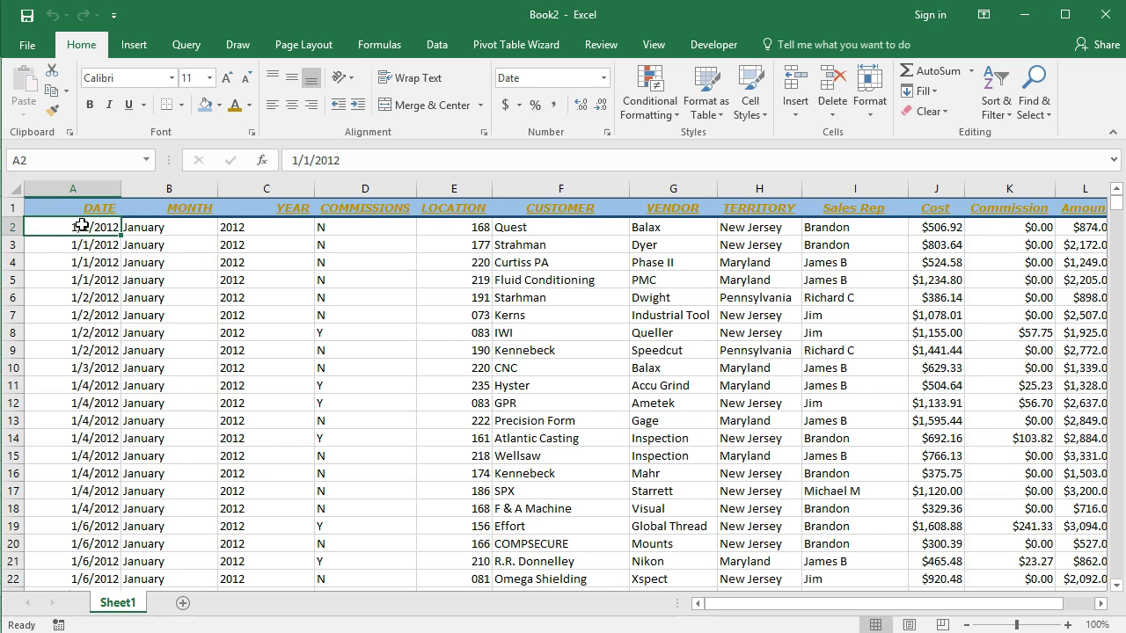
pyautogui.hotkey('ctrl', 'Down')
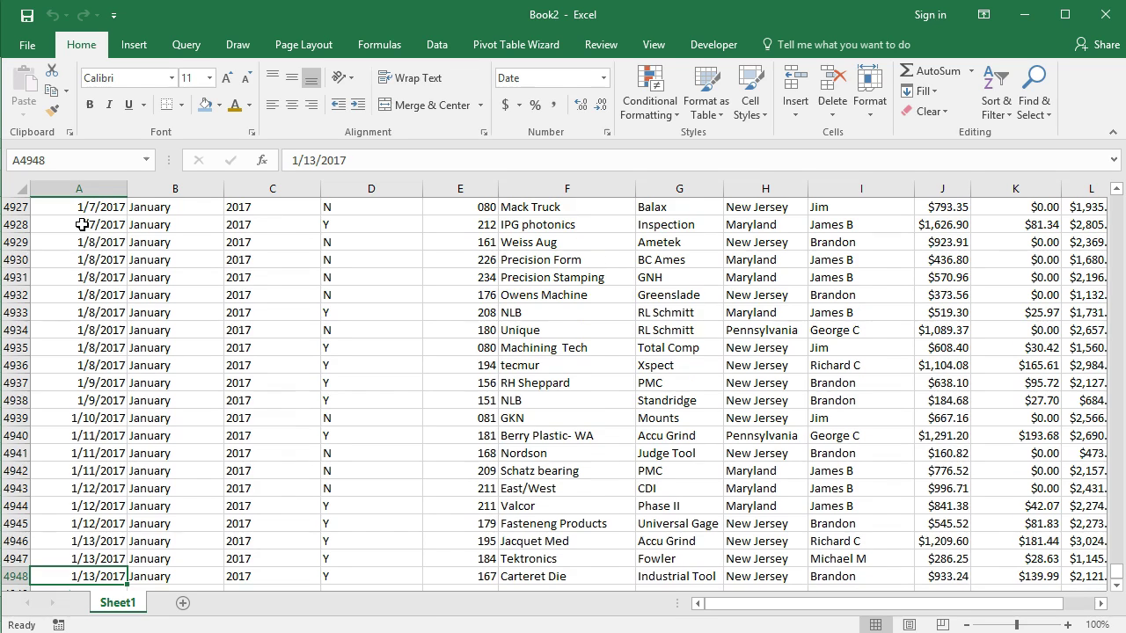
pyautogui.press('Down')
pyautogui.press('Down')
pyautogui.press('Down')
pyautogui.press('Down')
pyautogui.press('Down')
pyautogui.press('Down')
pyautogui.press('Down')
pyautogui.press('Down')
pyautogui.press('Down')
pyautogui.press('Down')
pyautogui.press('Down')
pyautogui.press('Down')
pyautogui.press('Down')
pyautogui.press('Down')
pyautogui.press('Down')
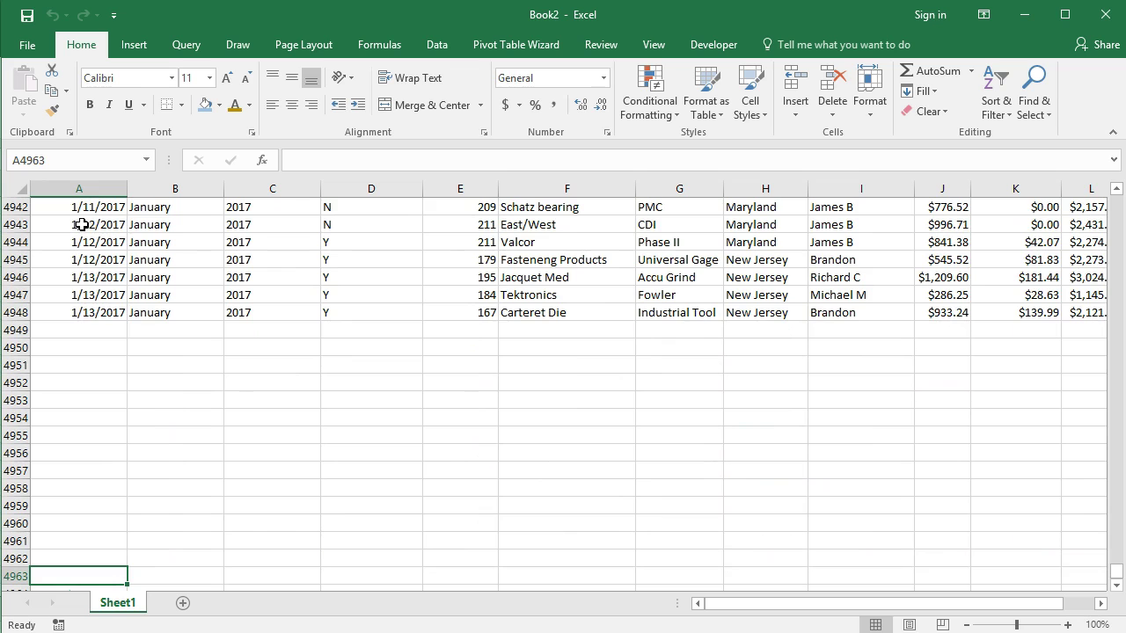
pyautogui.press('Down')
pyautogui.press('Down')
pyautogui.press('Down')
pyautogui.press('Down')
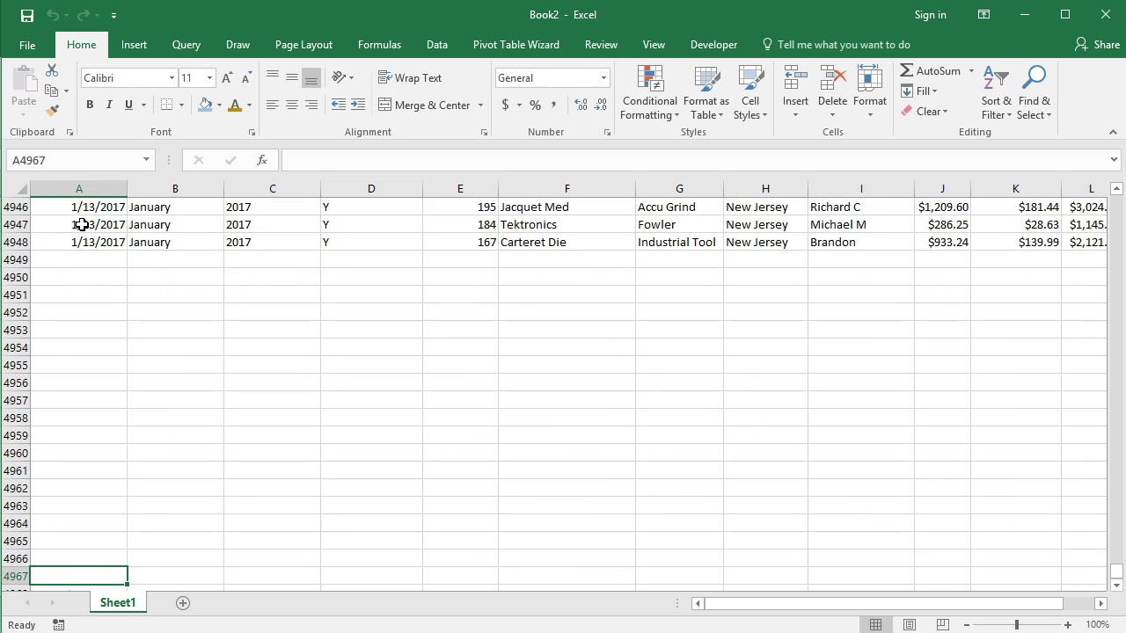
pyautogui.press('Up')
pyautogui.press('Up')
pyautogui.press('Up')
pyautogui.press('Up')
pyautogui.press('Up')
pyautogui.press('Up')
pyautogui.press('Up')
pyautogui.press('Up')
pyautogui.press('Up')
pyautogui.press('Up')
pyautogui.press('Up')
pyautogui.press('Up')
pyautogui.press('Up')
pyautogui.press('Up')
pyautogui.press('Up')
pyautogui.press('Up')
pyautogui.press('Up')
pyautogui.press('Up')
pyautogui.press('Up')
pyautogui.press('Up')
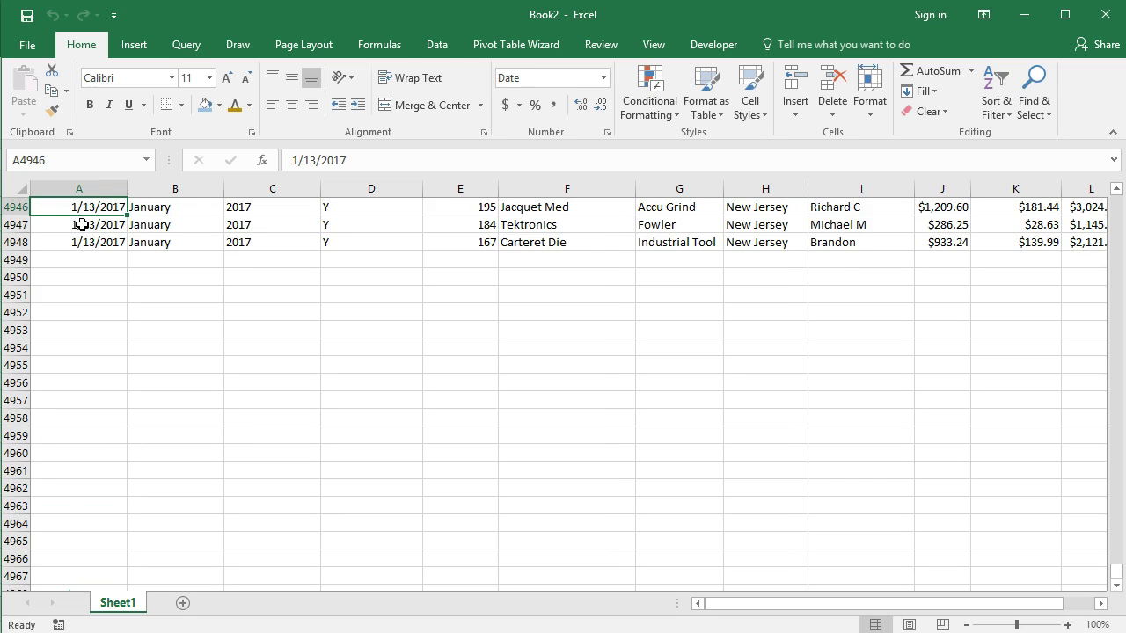
pyautogui.press('Up')
pyautogui.press('Up')
pyautogui.press('Up')
pyautogui.press('Up')
pyautogui.press('Up')
pyautogui.press('Up')
pyautogui.press('Up')
pyautogui.press('Up')
pyautogui.press('Up')
pyautogui.press('Up')
pyautogui.press('Up')
pyautogui.press('Up')
pyautogui.press('Up')
pyautogui.press('Up')
pyautogui.press('Up')
pyautogui.press('Up')
pyautogui.press('Up')
pyautogui.press('Up')
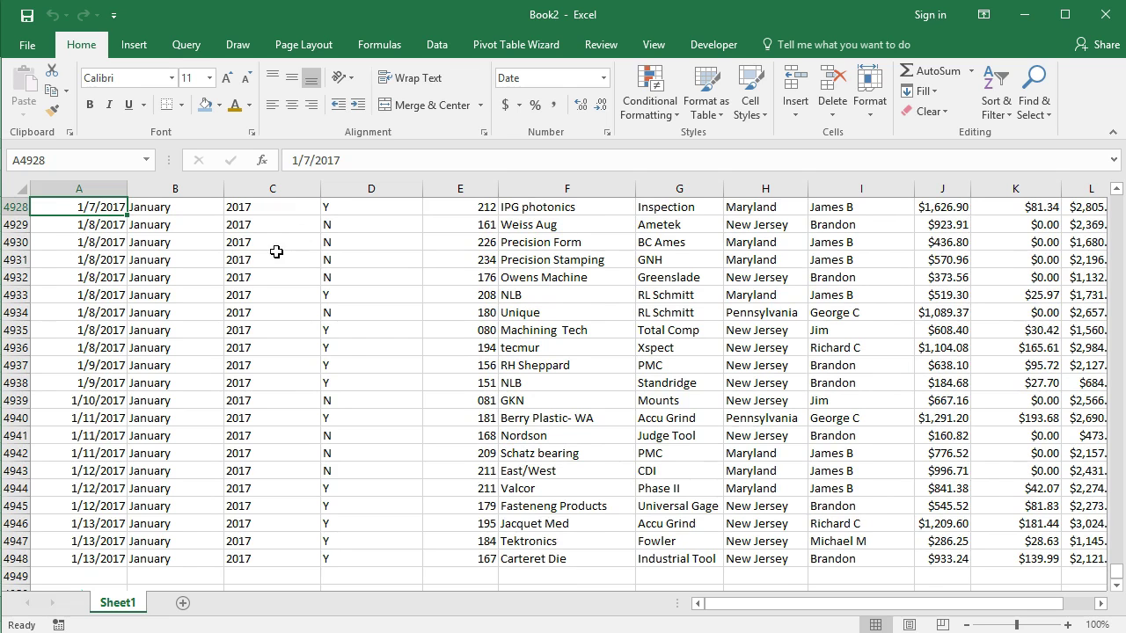
pyautogui.scroll(2, 79, 299)
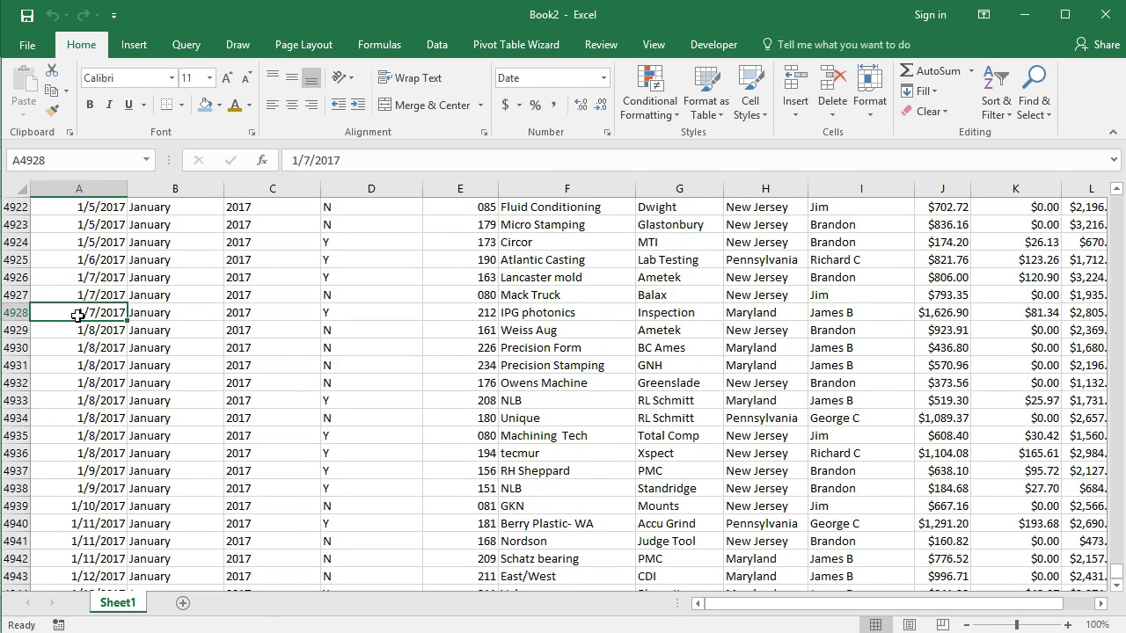
pyautogui.click(85, 292)
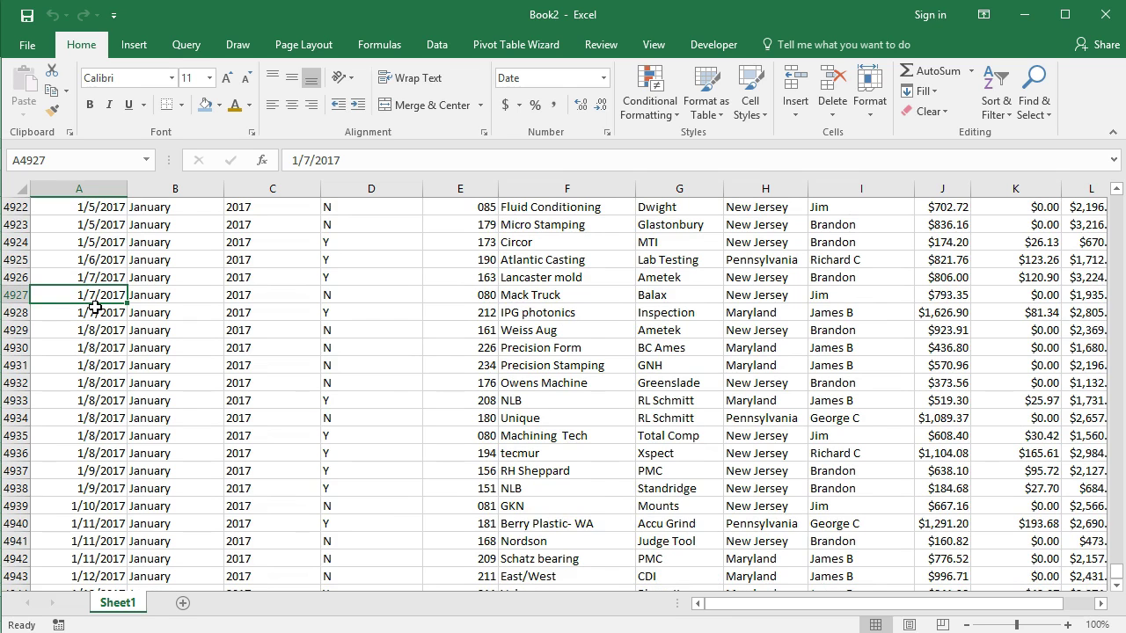
# Recheck the top and last data row, then inspect the MONTH formulas in column B
pyautogui.hotkey('ctrl', 'Home')
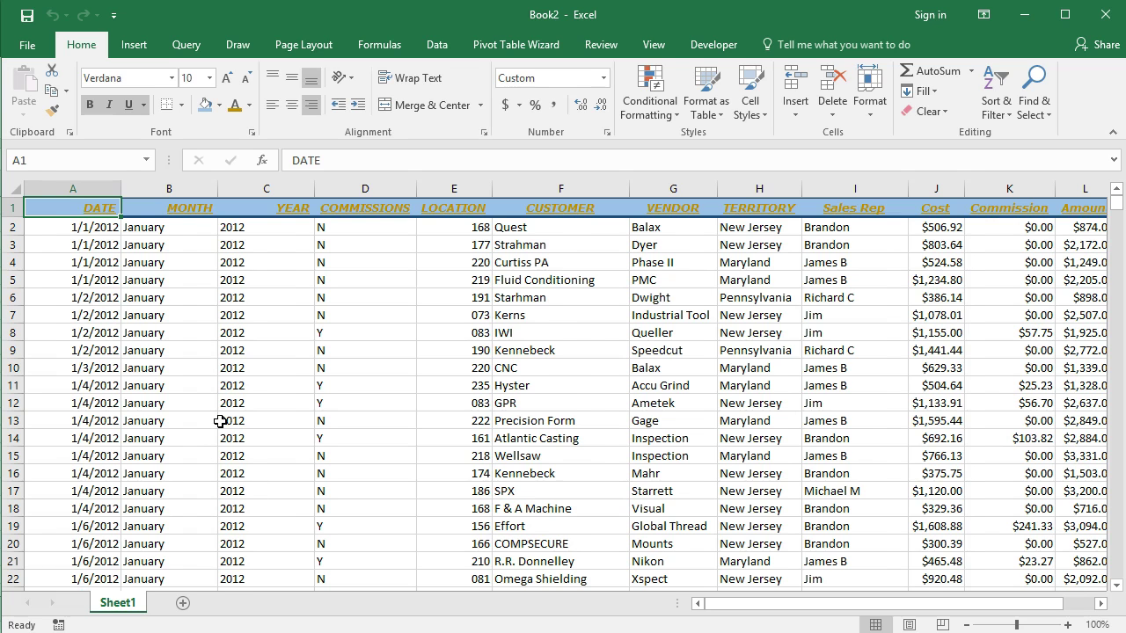
pyautogui.hotkey('ctrl', 'Down')
pyautogui.scroll(-6, 220, 421)
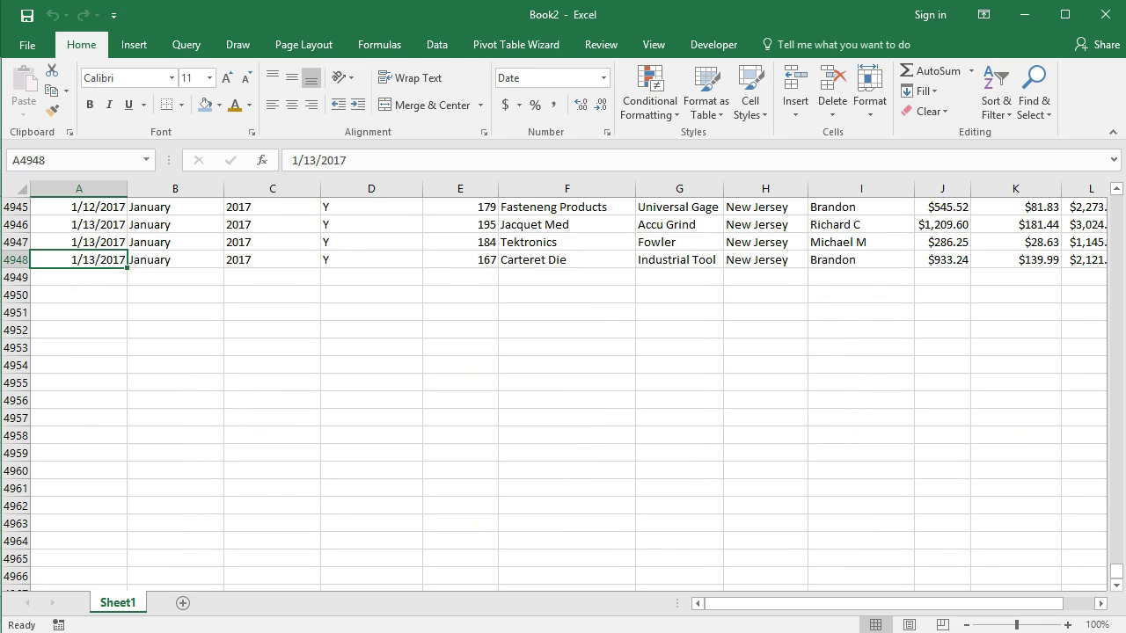
pyautogui.scroll(-12, 160, 421)
pyautogui.scroll(20, 142, 421)
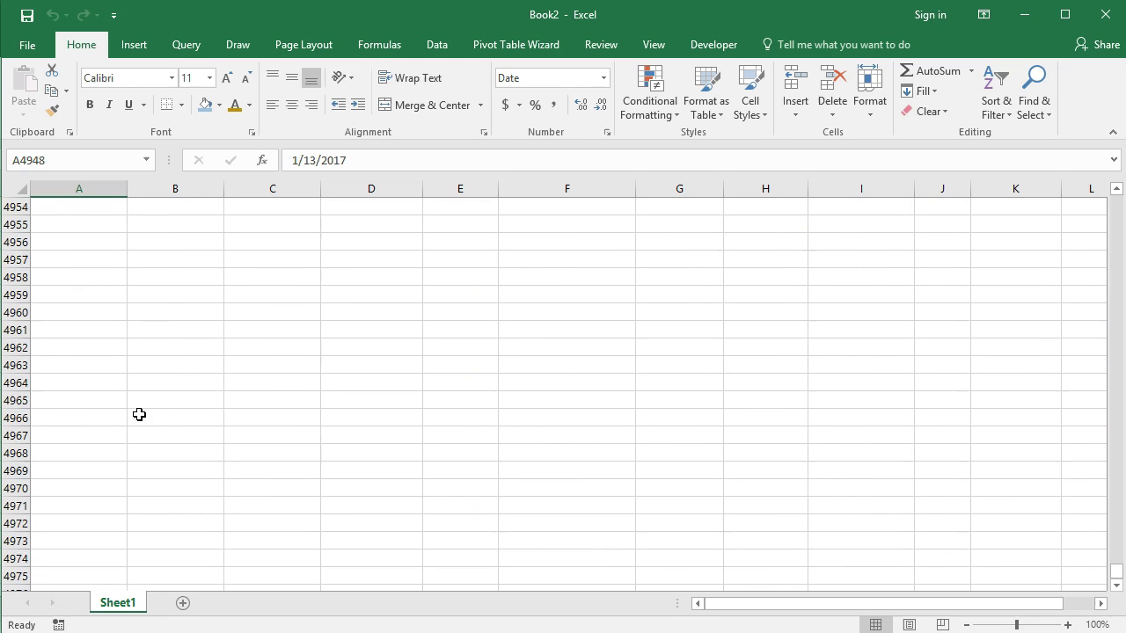
pyautogui.click(100, 523)
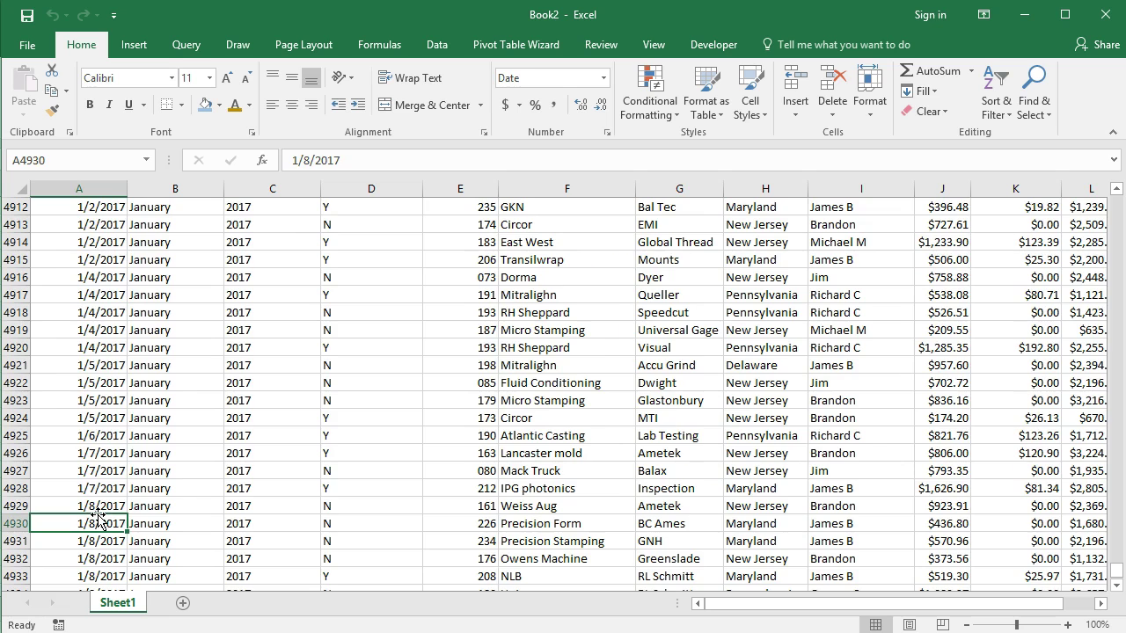
pyautogui.hotkey('ctrl', 'Home')
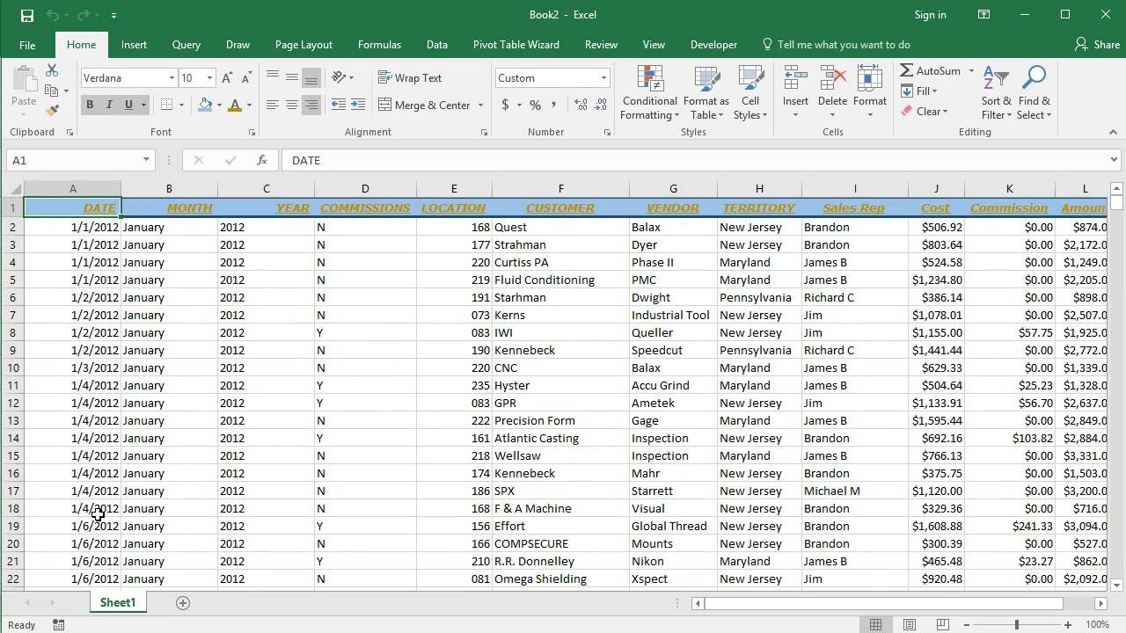
pyautogui.click(114, 266)
pyautogui.moveTo(180, 299); pyautogui.dragTo(193, 308)
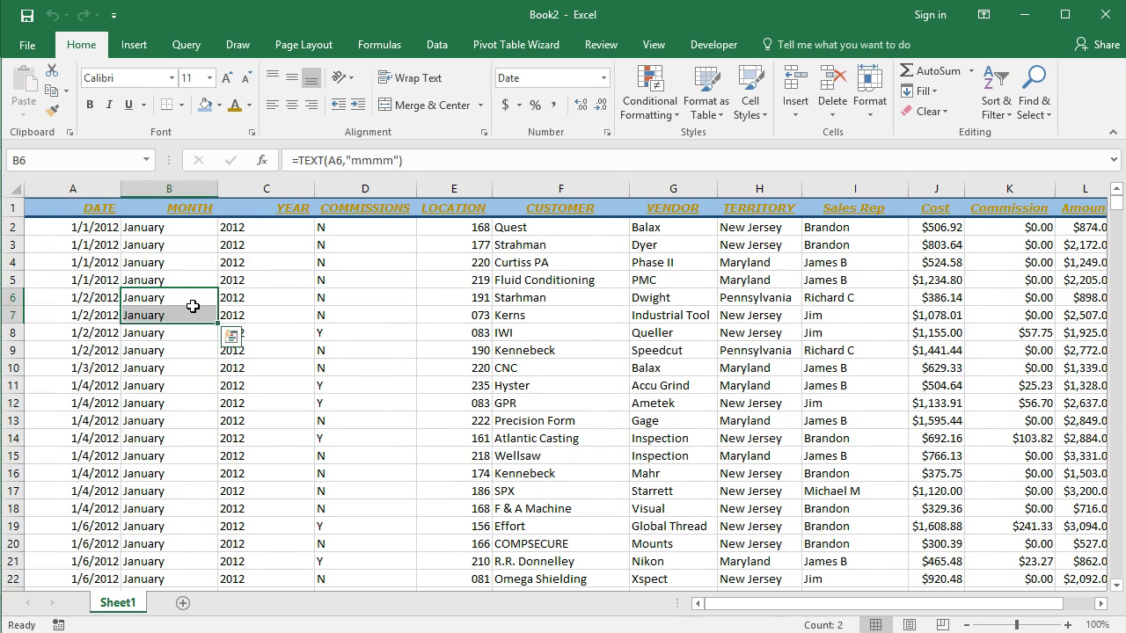
pyautogui.click(176, 275)
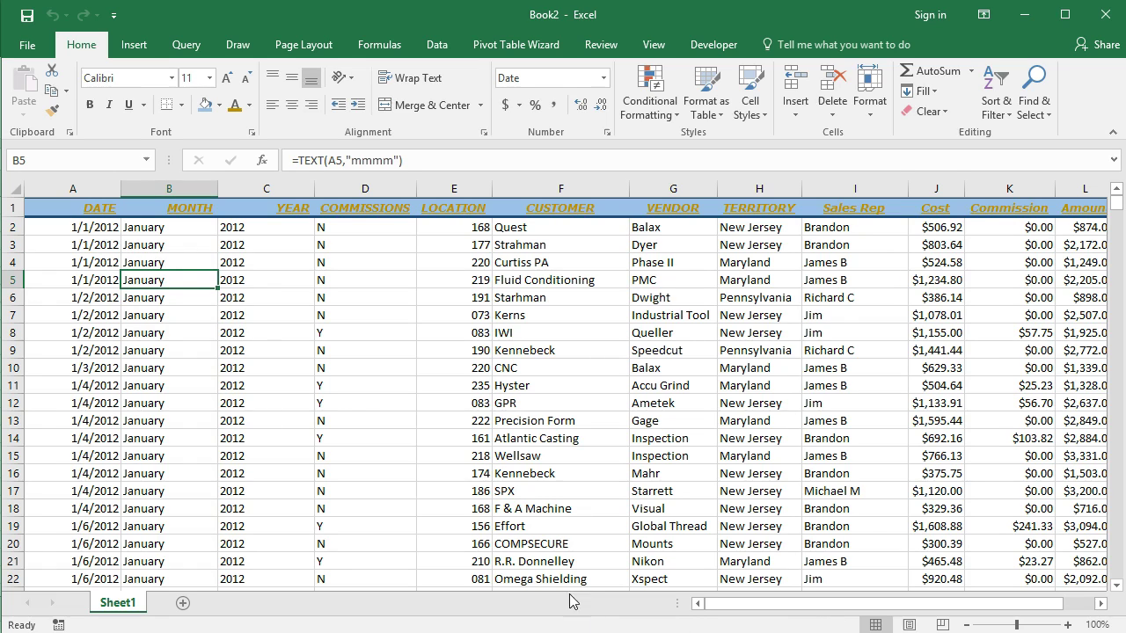
# Start inserting a PivotTable from the sales data table
pyautogui.click(106, 244)
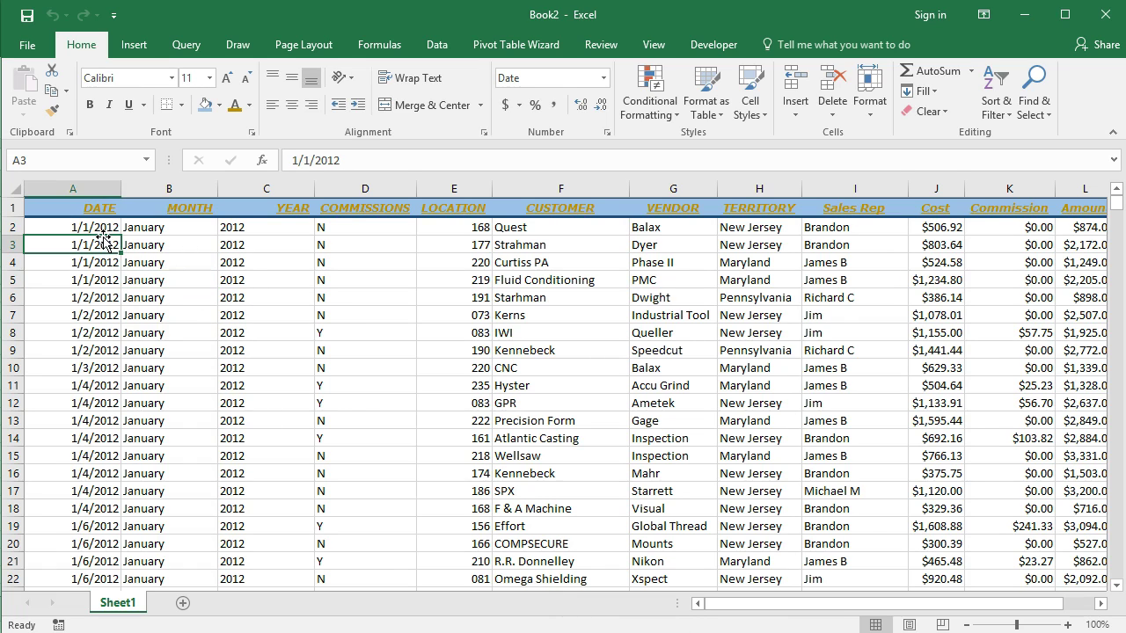
pyautogui.click(125, 45)
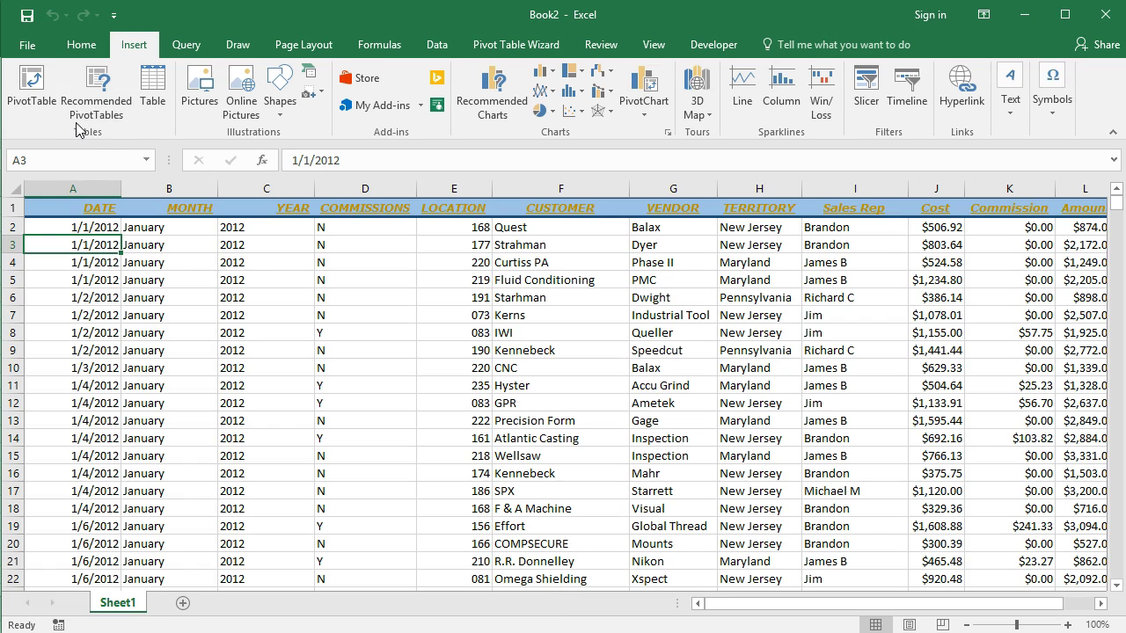
pyautogui.click(31, 79)
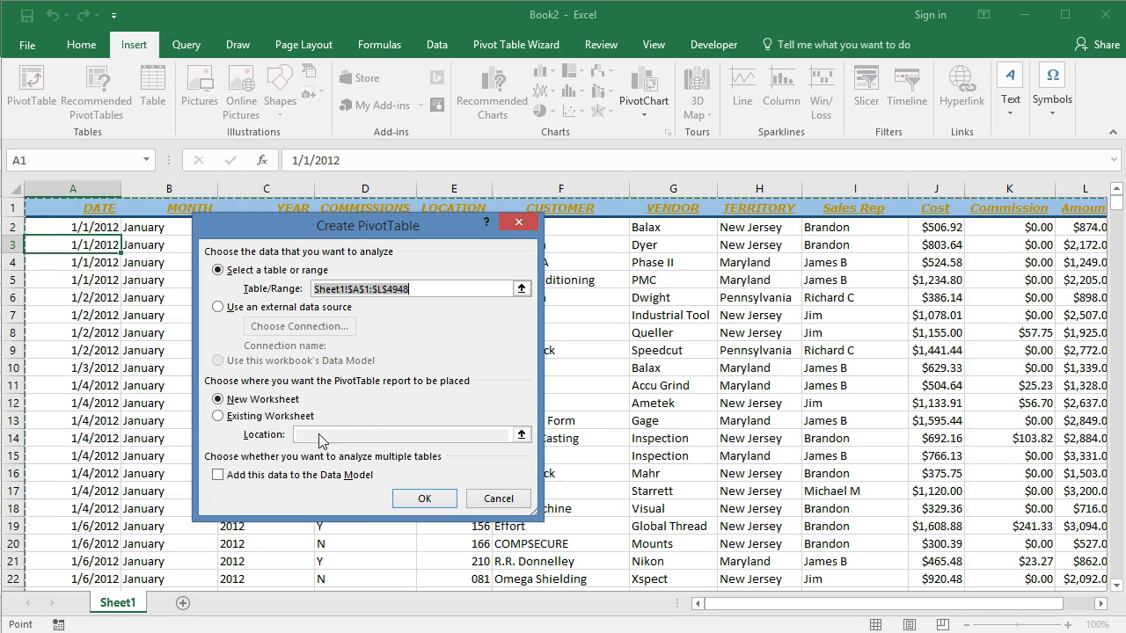
# Keep range Sheet1!$A$1:$L$4948 and New Worksheet to create the empty PivotTable3 on Sheet2
pyautogui.click(424, 502)
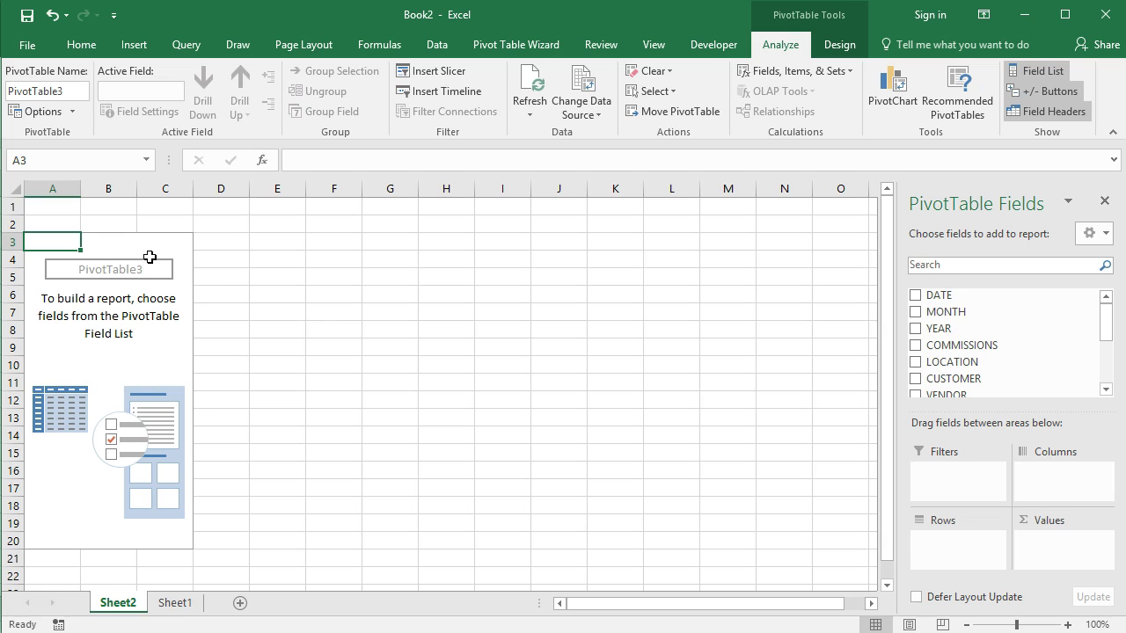
pyautogui.click(280, 299)
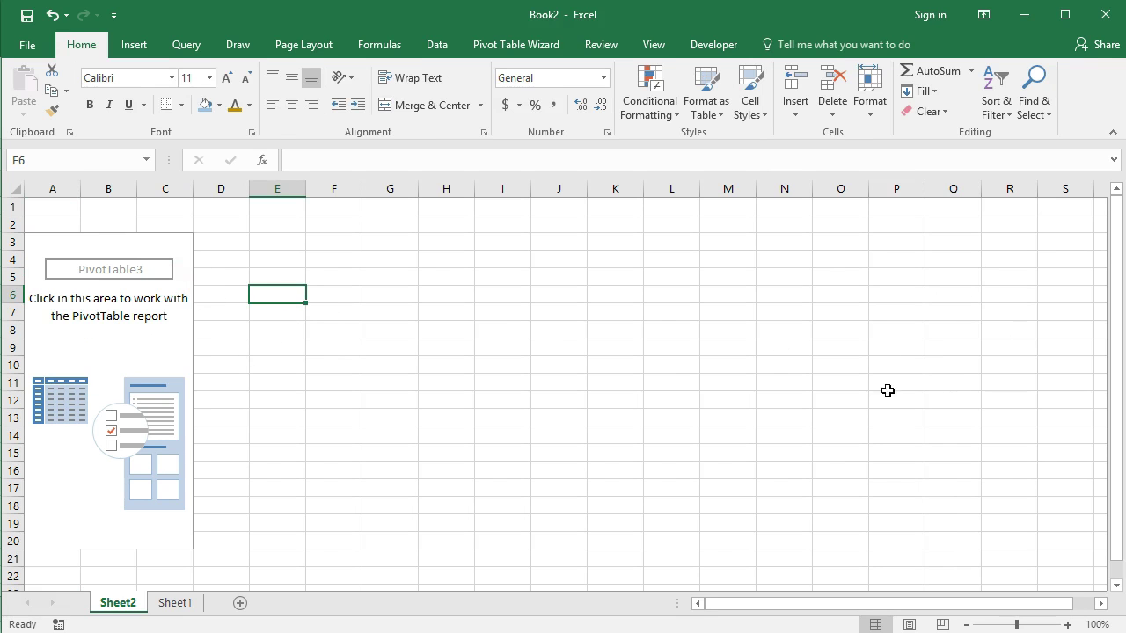
pyautogui.click(59, 247)
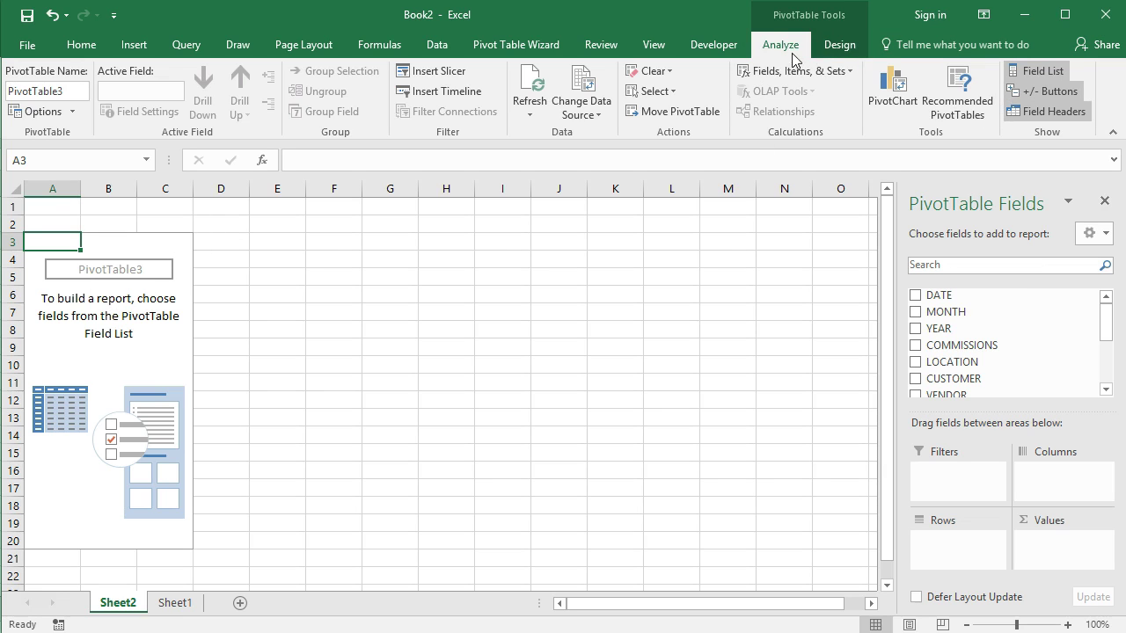
pyautogui.click(283, 295)
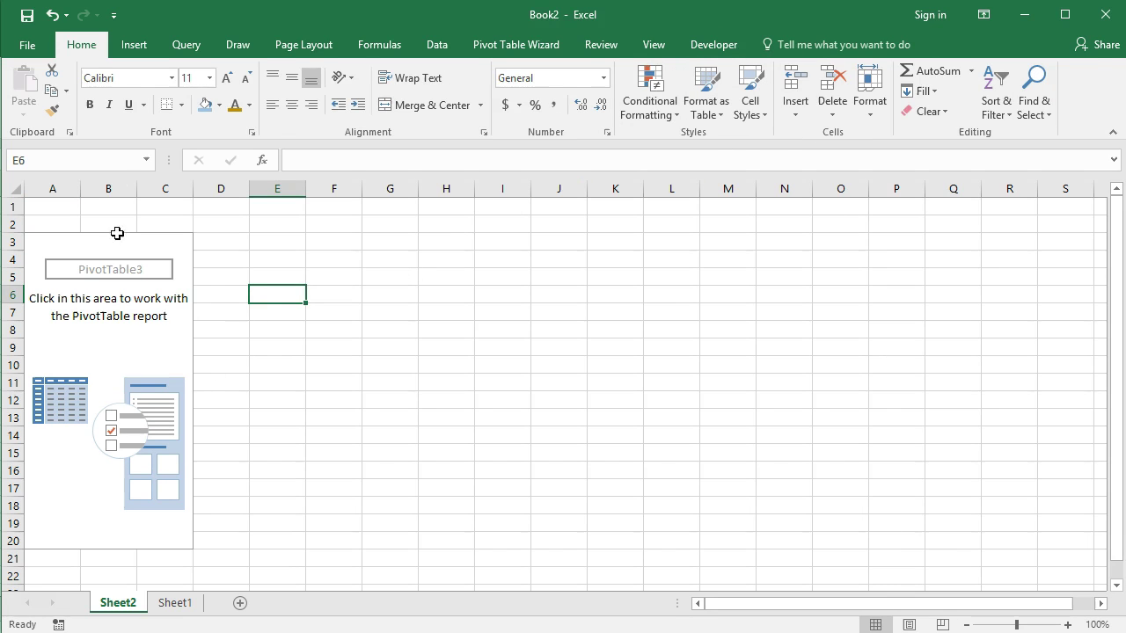
pyautogui.click(85, 252)
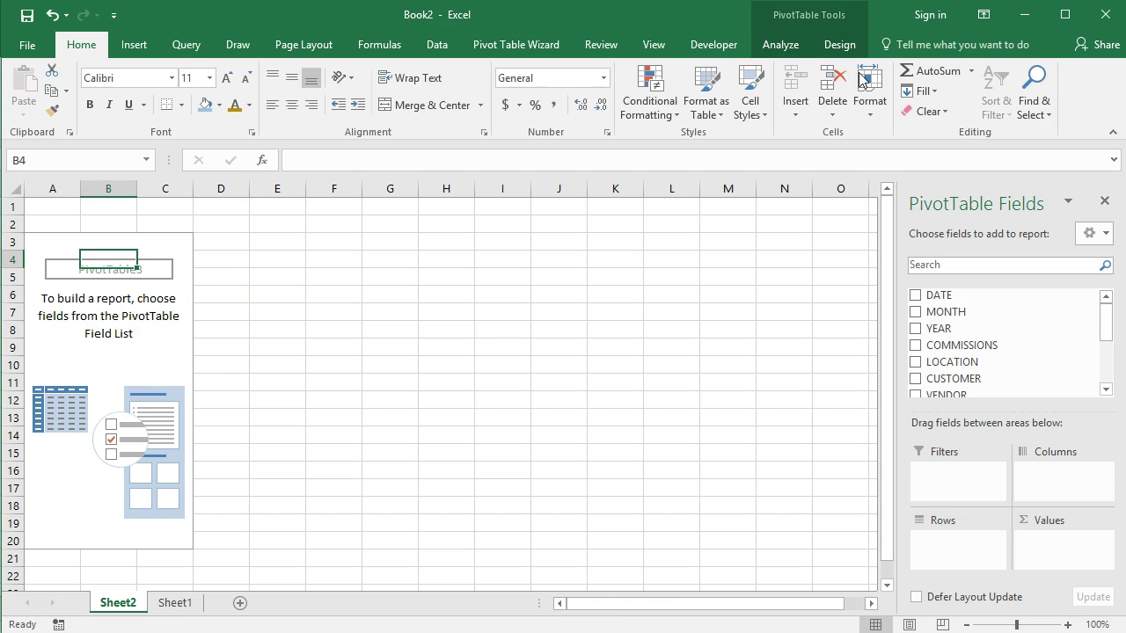
pyautogui.click(780, 45)
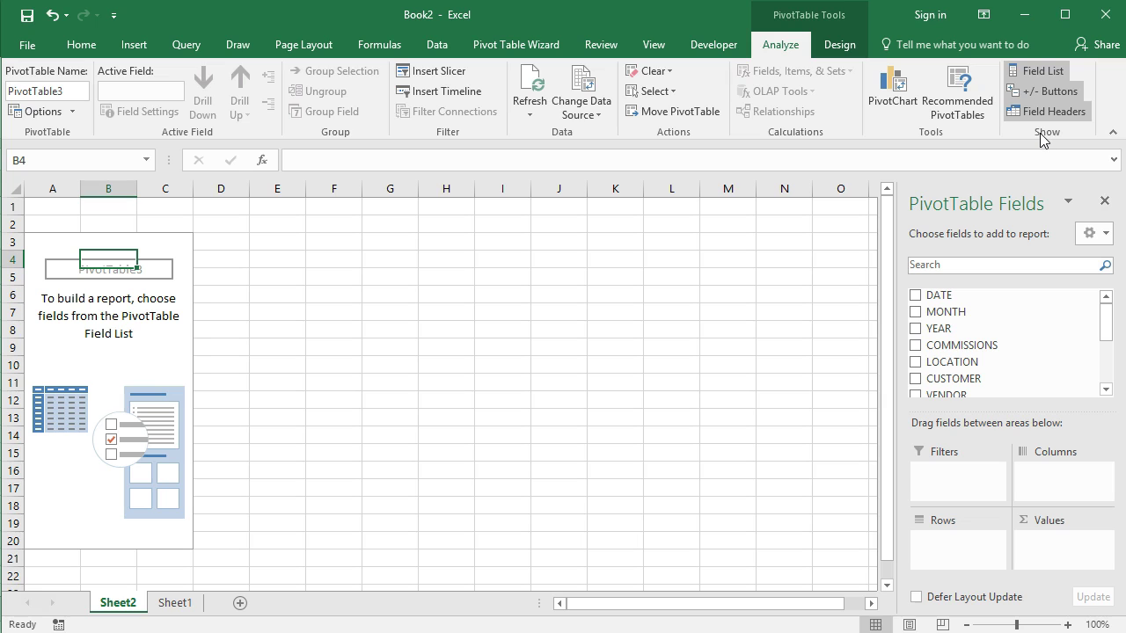
pyautogui.click(1035, 72)
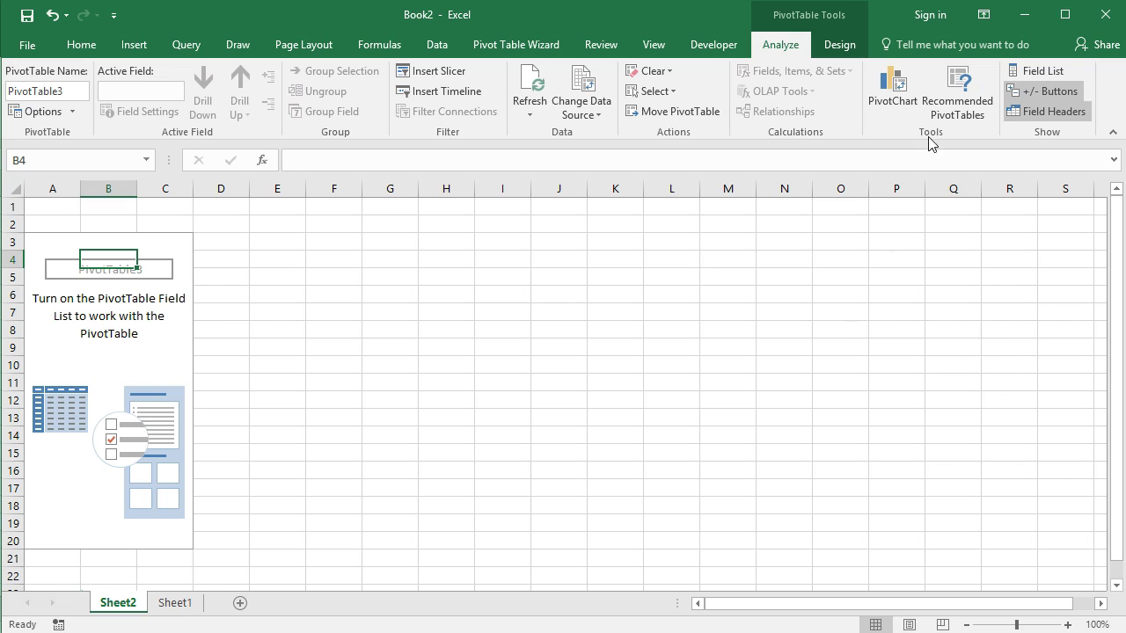
pyautogui.click(1038, 78)
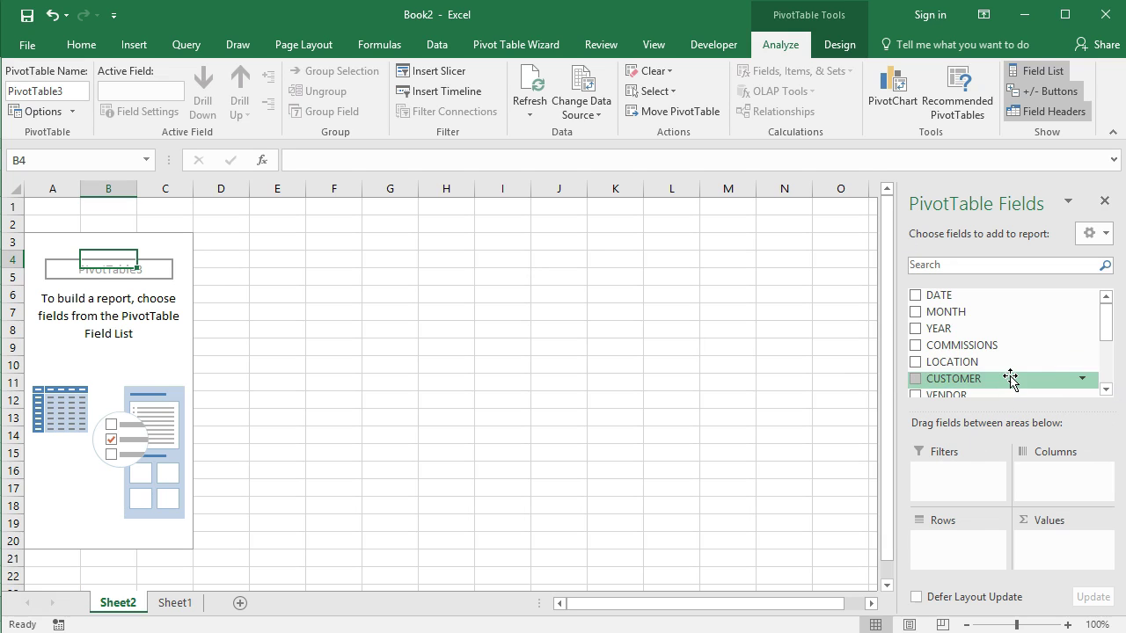
# Add Sales Rep to Rows and Amount to Values, giving a 9770711 Sum of Amount total
pyautogui.moveTo(1105, 336); pyautogui.dragTo(1111, 364)
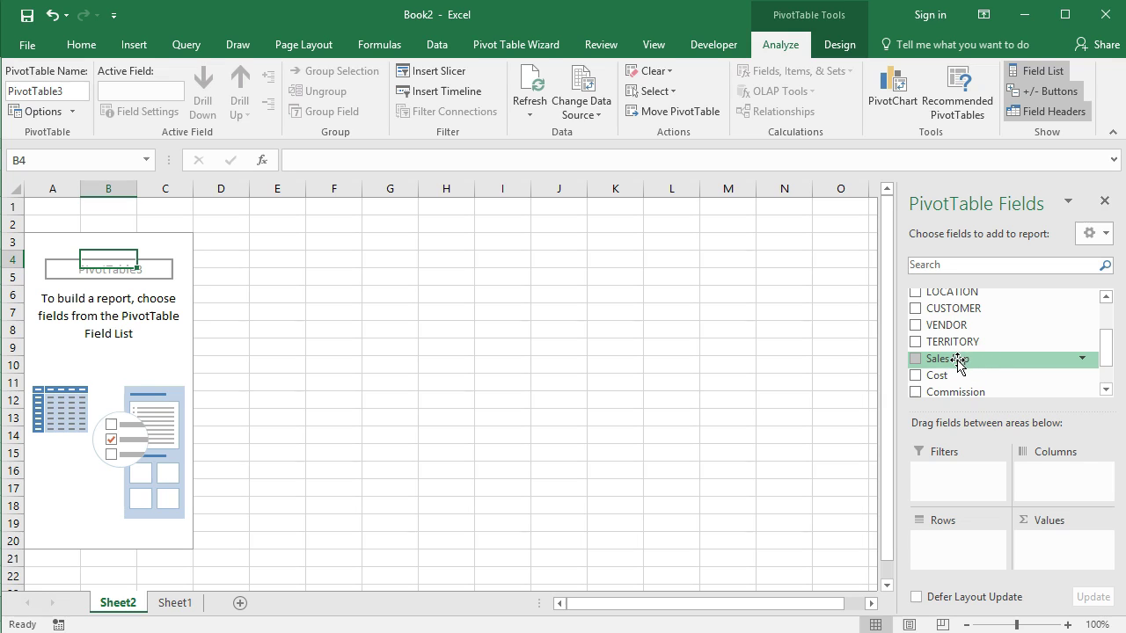
pyautogui.moveTo(957, 361); pyautogui.dragTo(965, 546)
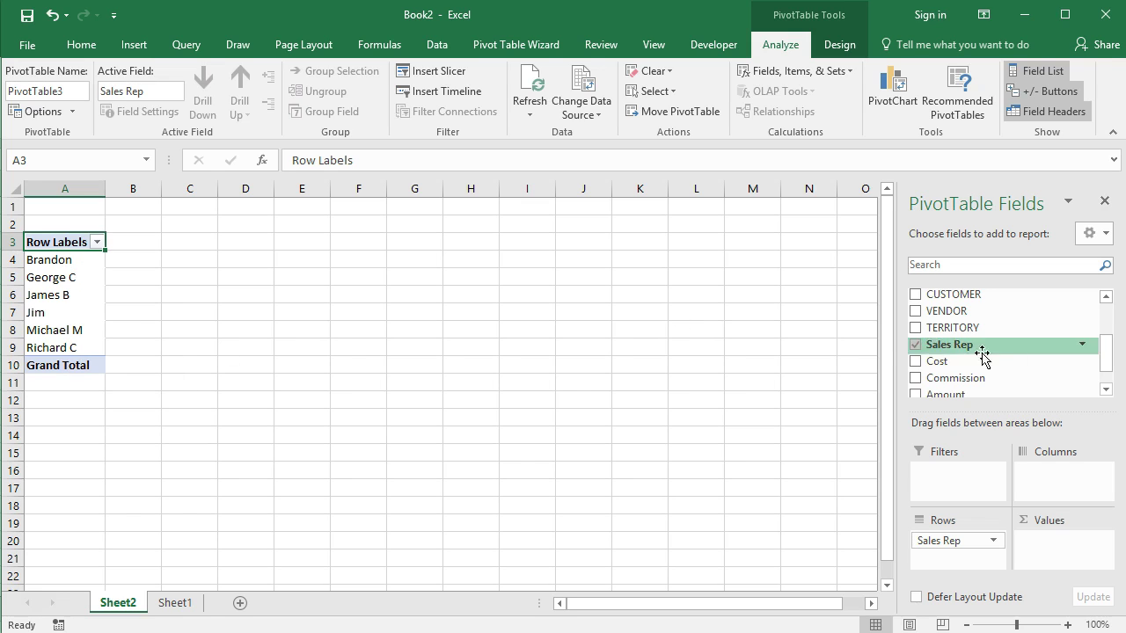
pyautogui.moveTo(1108, 366); pyautogui.dragTo(1107, 376)
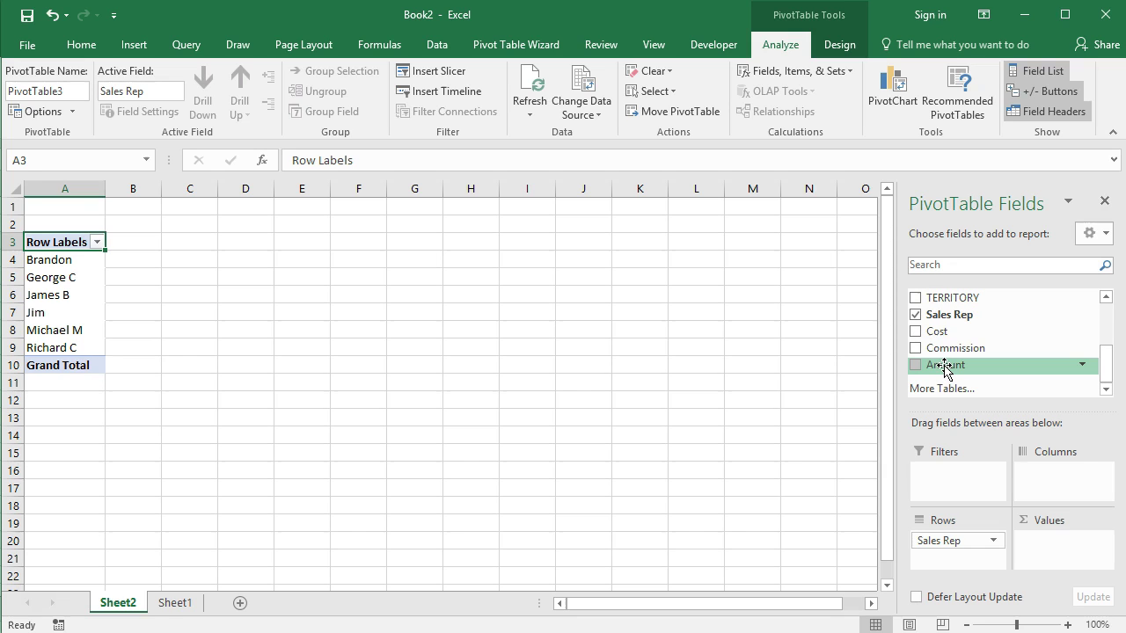
pyautogui.moveTo(944, 369); pyautogui.dragTo(1047, 547)
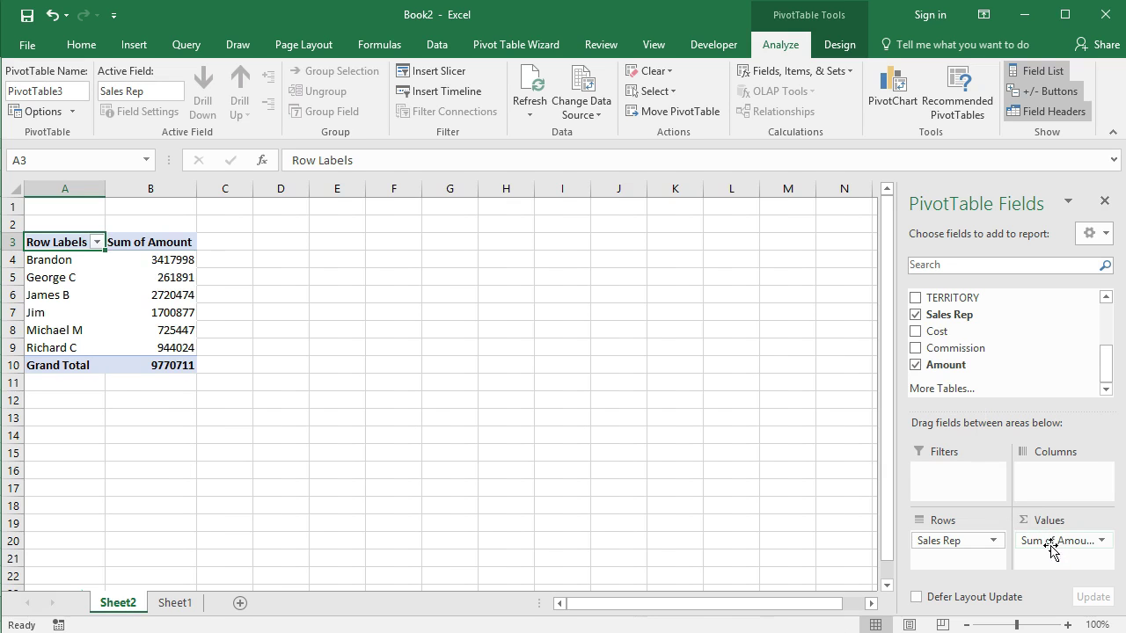
pyautogui.click(159, 364)
pyautogui.click(141, 333)
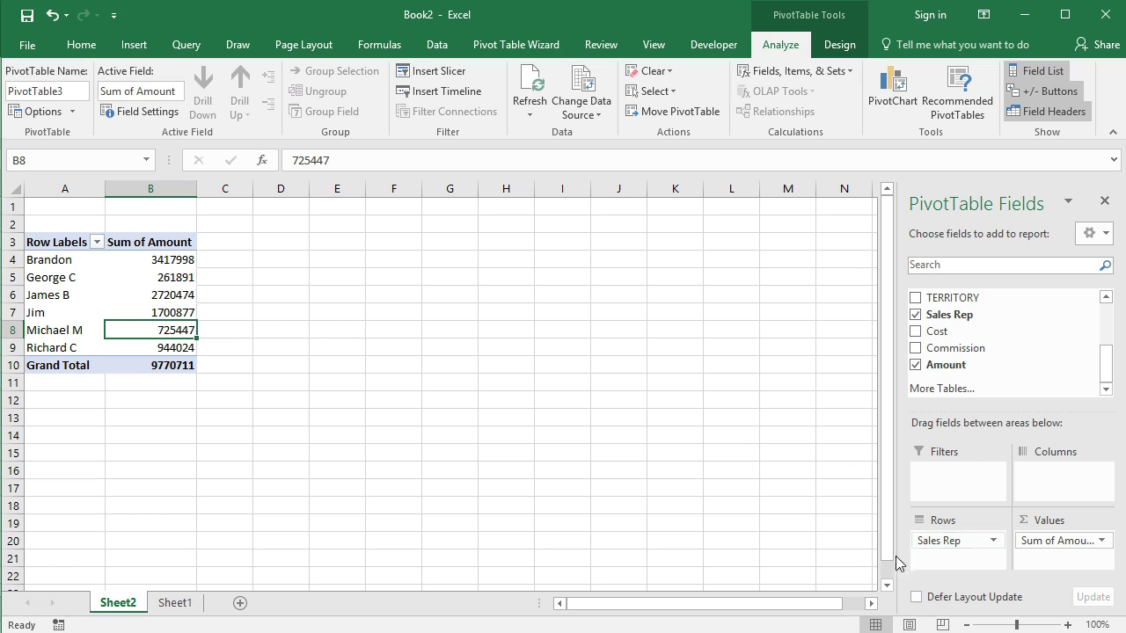
# Format the reps' totals B4:B10 as zero-decimal currency, e.g. $3,417,998 and $9,770,711
pyautogui.moveTo(164, 257); pyautogui.dragTo(176, 366)
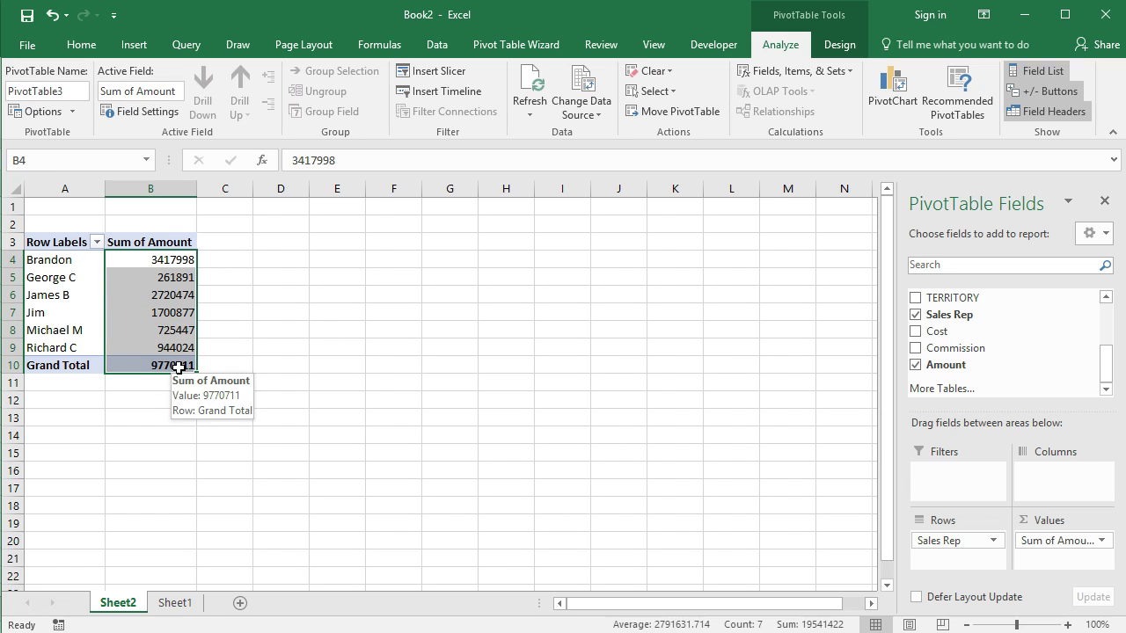
pyautogui.hotkey('ctrl', 'shift', '4')
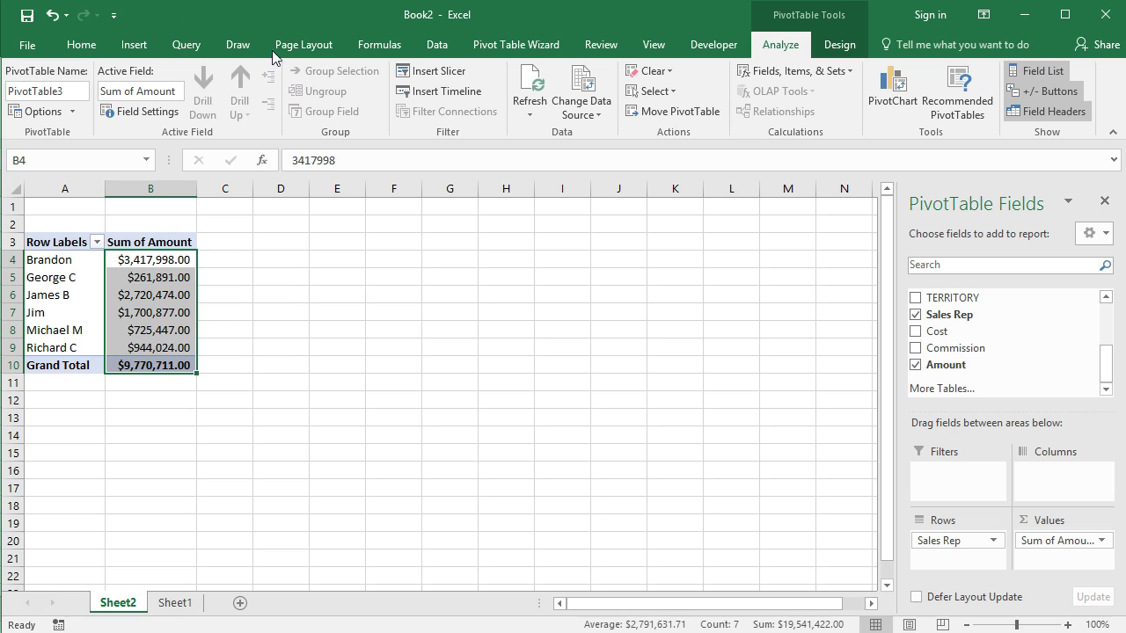
pyautogui.click(82, 46)
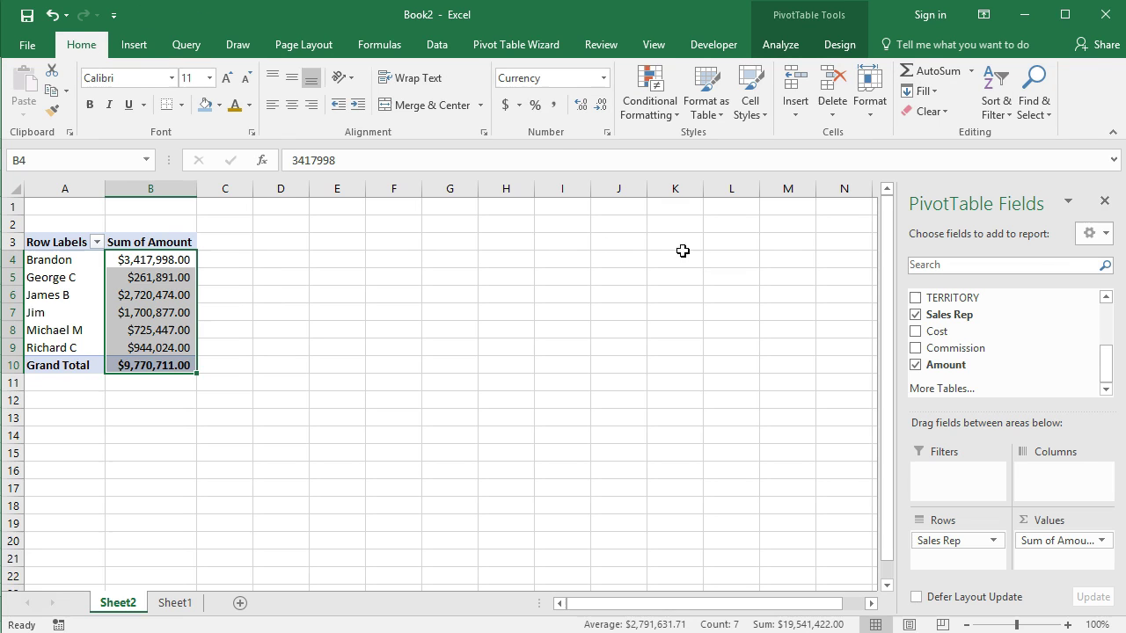
pyautogui.click(602, 112)
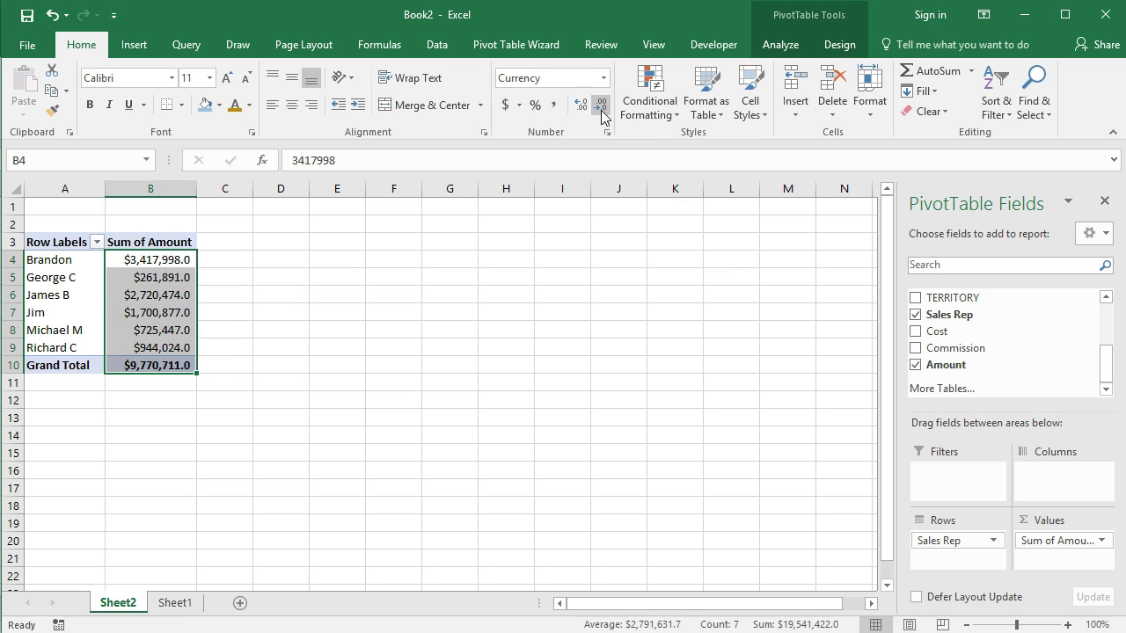
pyautogui.click(602, 112)
pyautogui.moveTo(146, 363); pyautogui.dragTo(147, 312)
pyautogui.click(147, 364)
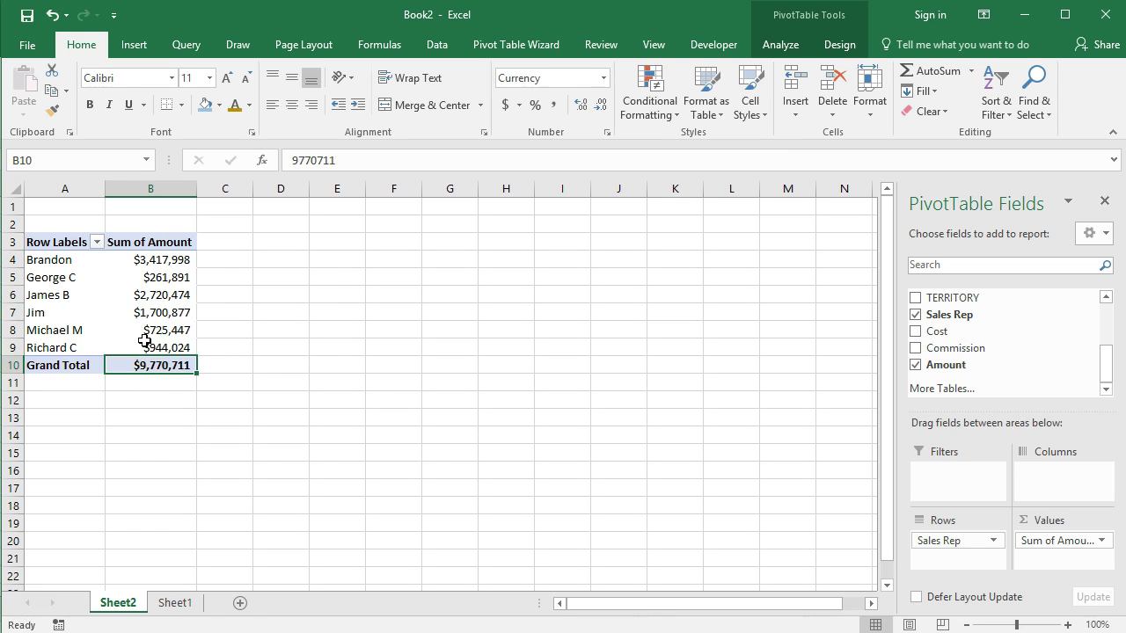
pyautogui.press('Up')
pyautogui.press('Up')
pyautogui.press('Up')
pyautogui.press('Up')
pyautogui.press('Up')
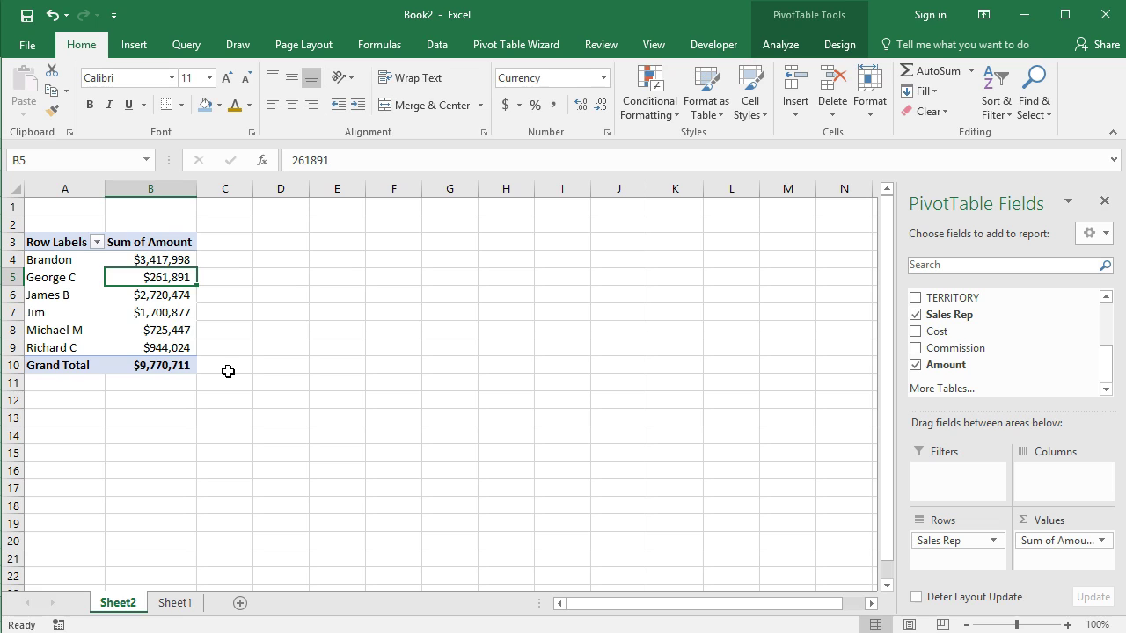
pyautogui.click(153, 329)
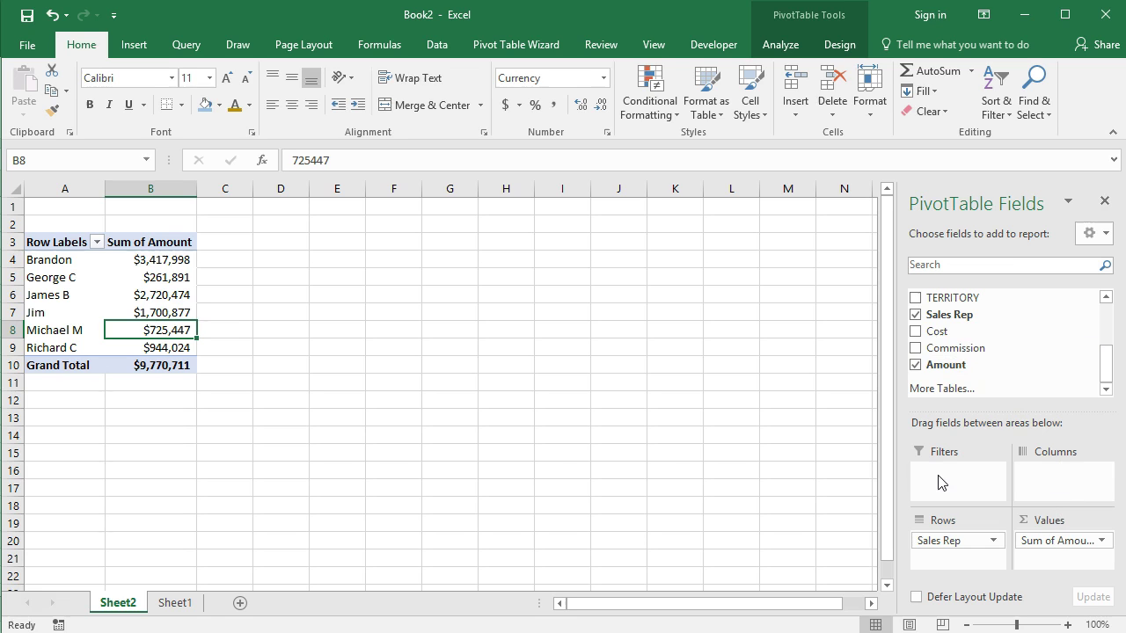
pyautogui.moveTo(1111, 377); pyautogui.dragTo(1100, 325)
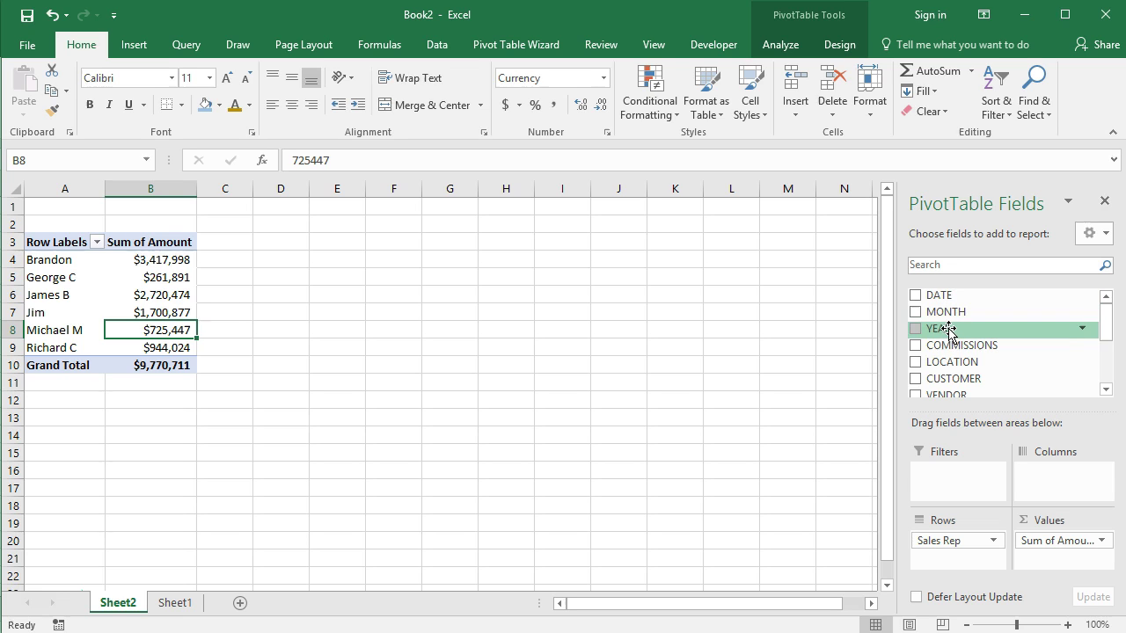
# Add YEAR to the pivot table's Filters area
pyautogui.moveTo(948, 329); pyautogui.dragTo(981, 477)
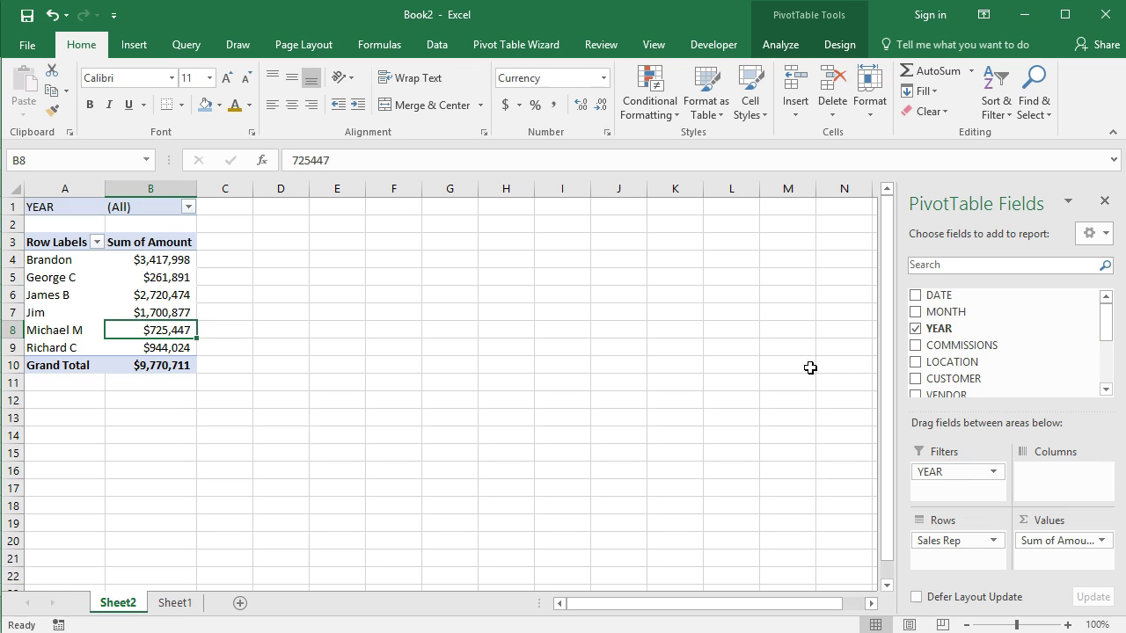
pyautogui.click(55, 210)
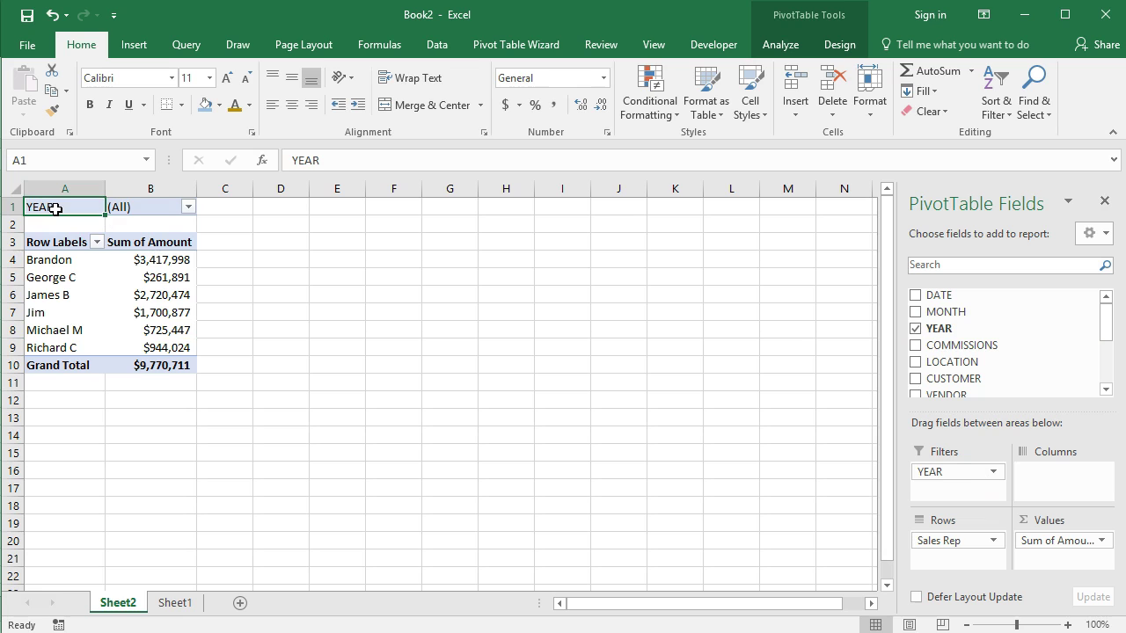
pyautogui.click(129, 207)
pyautogui.click(71, 212)
pyautogui.click(139, 200)
pyautogui.click(143, 207)
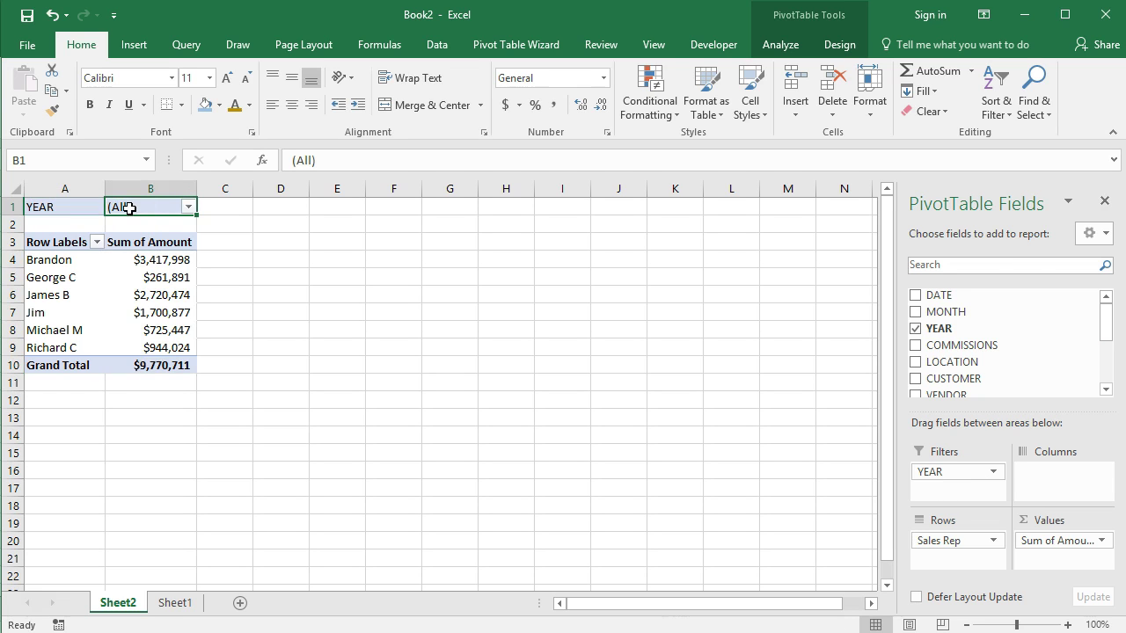
# Filter the pivot table to 2016 only, using Select Multiple Items
pyautogui.click(188, 206)
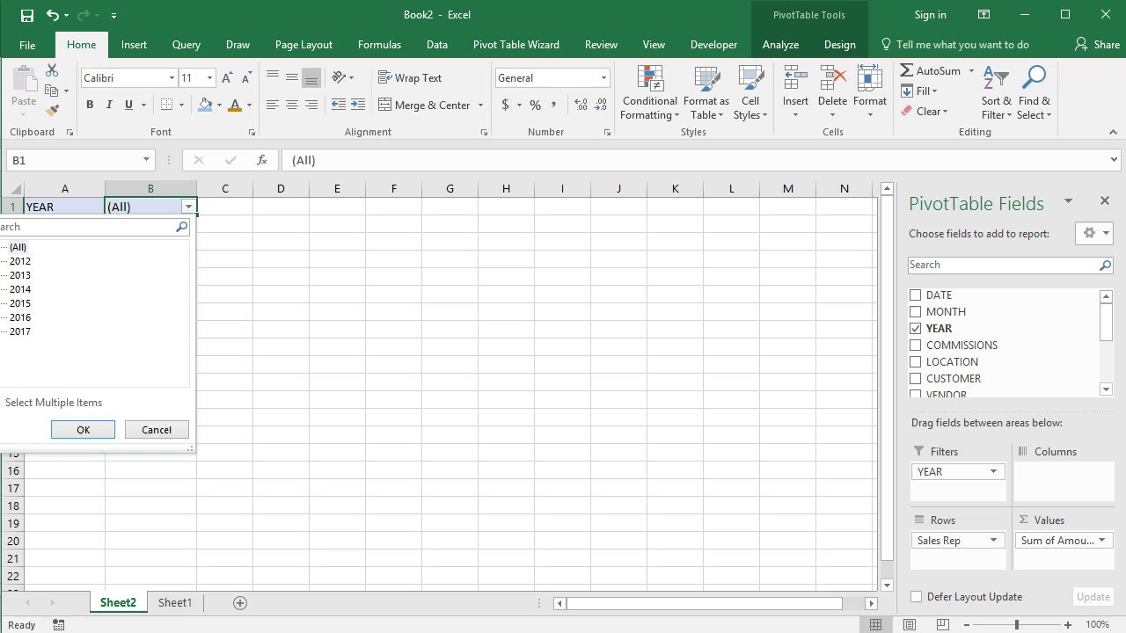
pyautogui.click(3, 402)
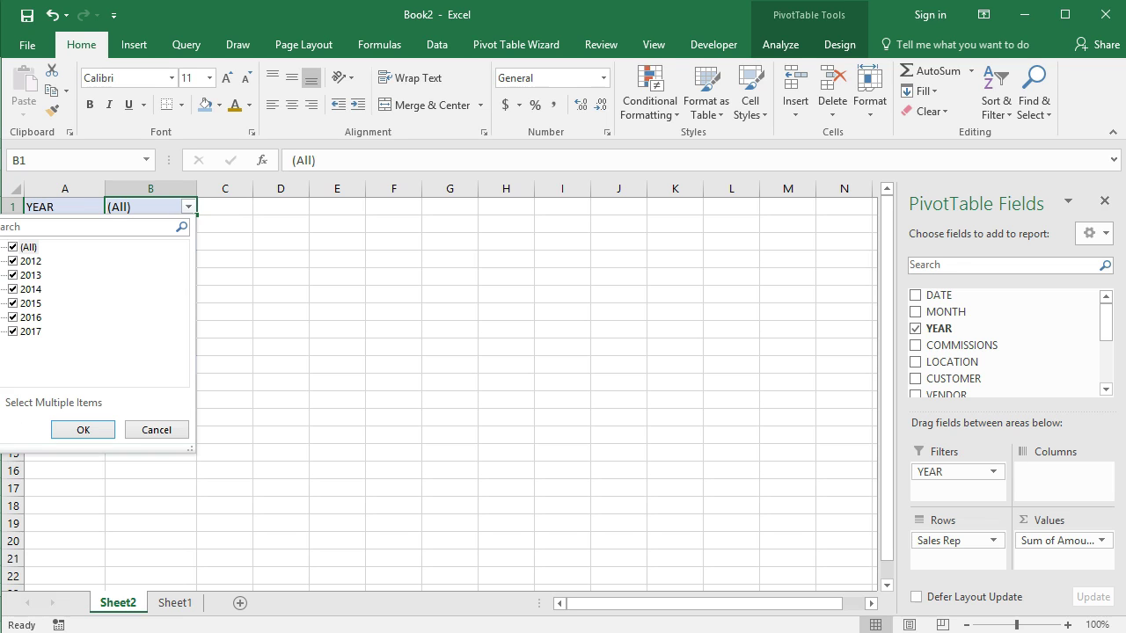
pyautogui.click(13, 247)
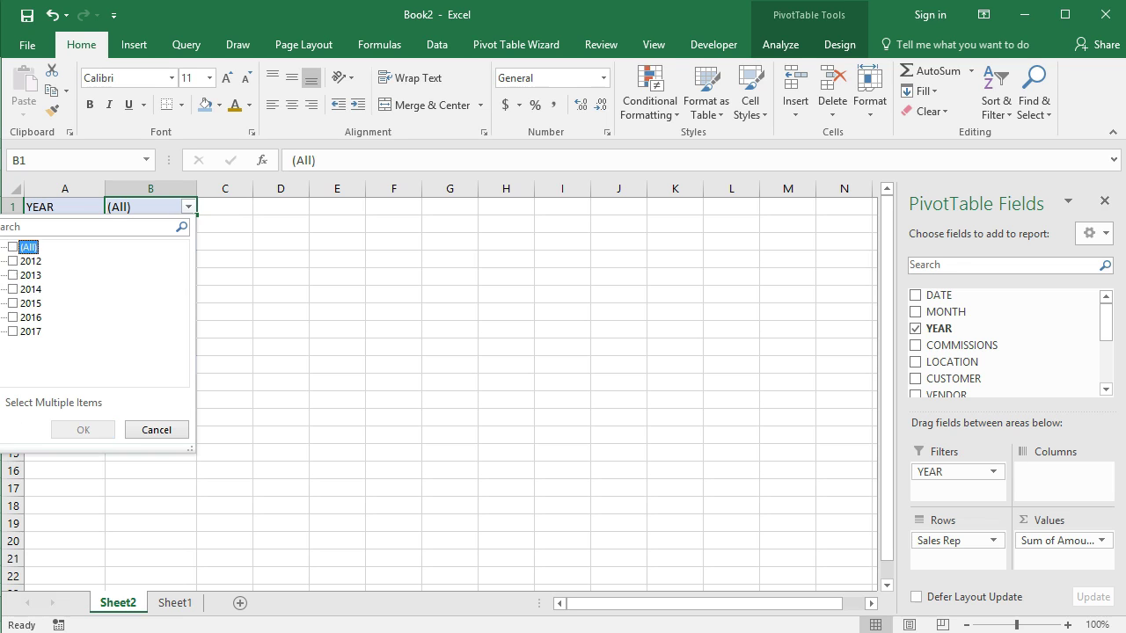
pyautogui.click(13, 318)
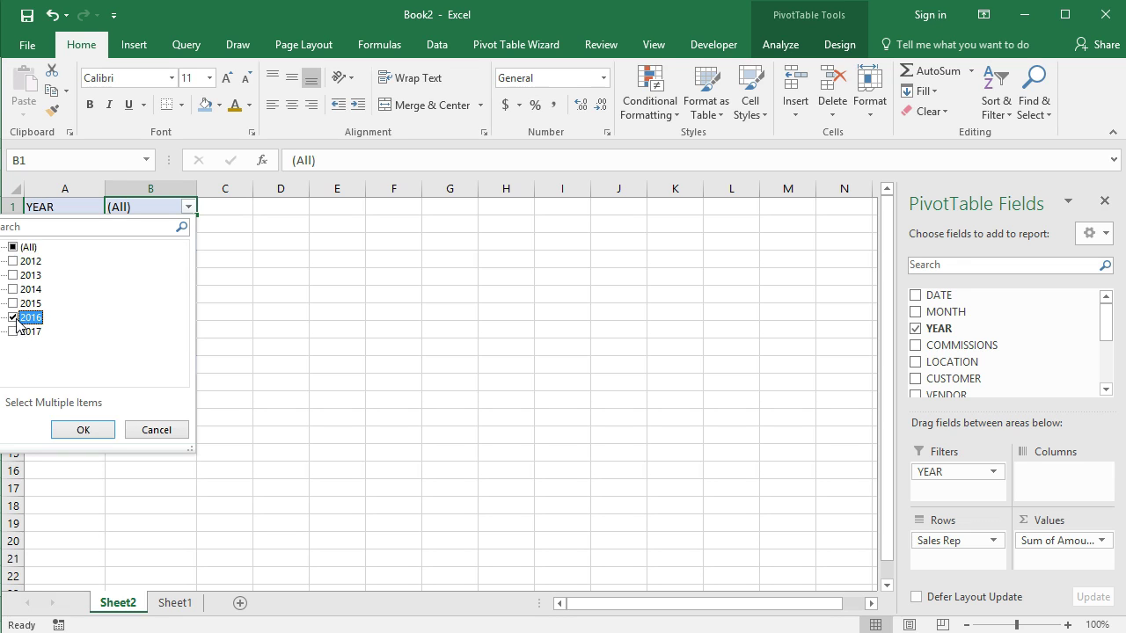
pyautogui.click(70, 429)
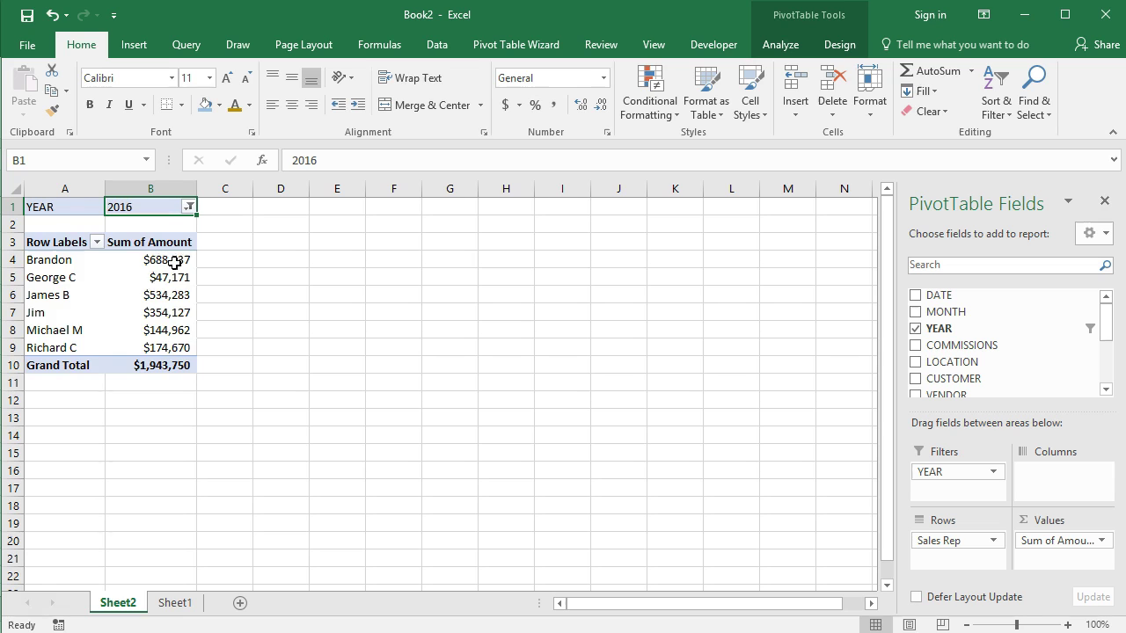
pyautogui.moveTo(175, 261); pyautogui.dragTo(169, 367)
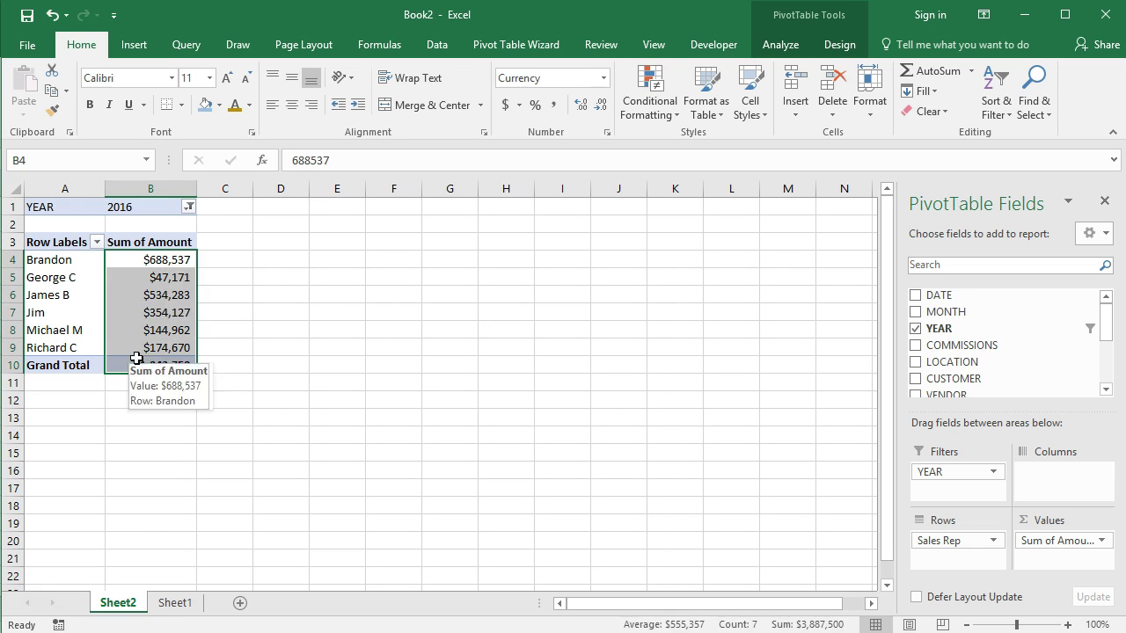
# Widen the year filter to 2012–2016 and check the Grand Total
pyautogui.click(188, 207)
pyautogui.click(14, 303)
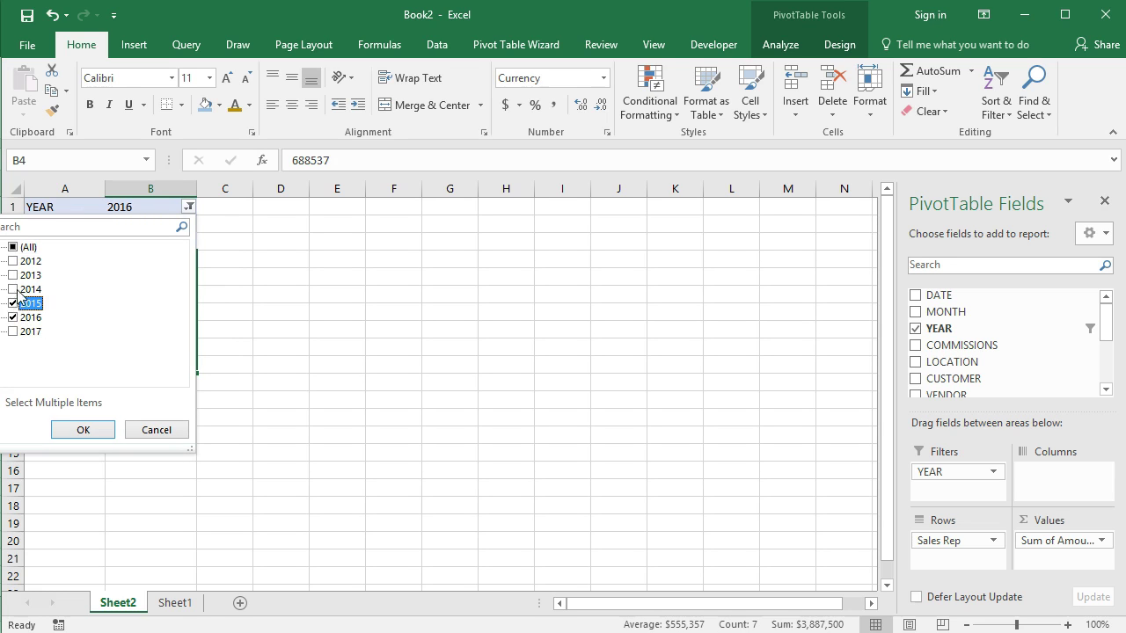
pyautogui.click(14, 290)
pyautogui.click(13, 275)
pyautogui.click(13, 261)
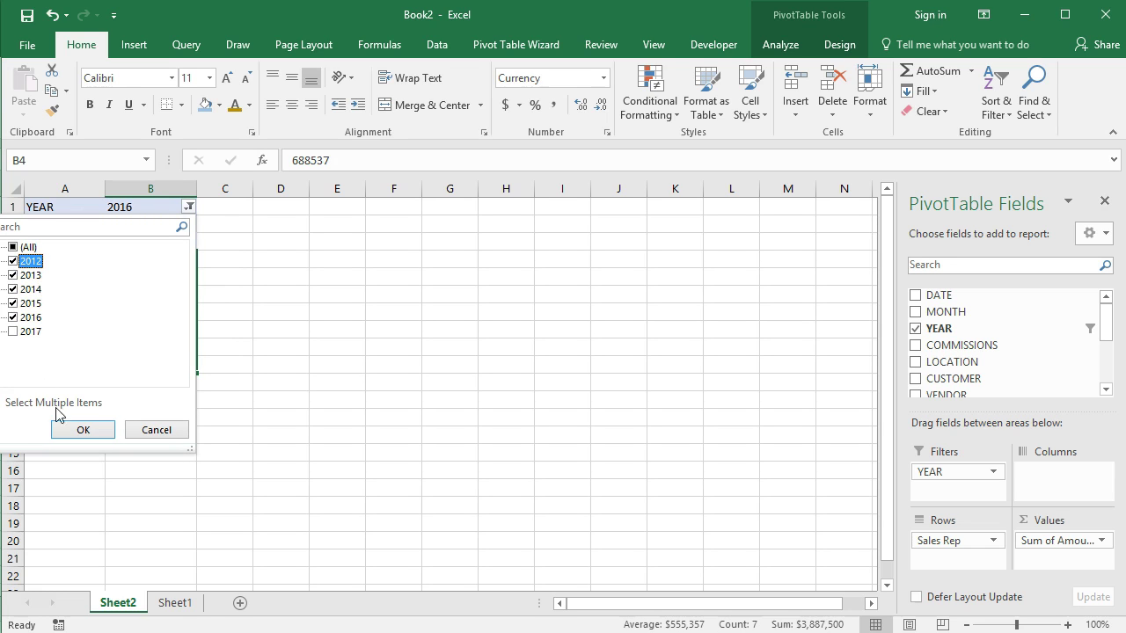
pyautogui.click(79, 429)
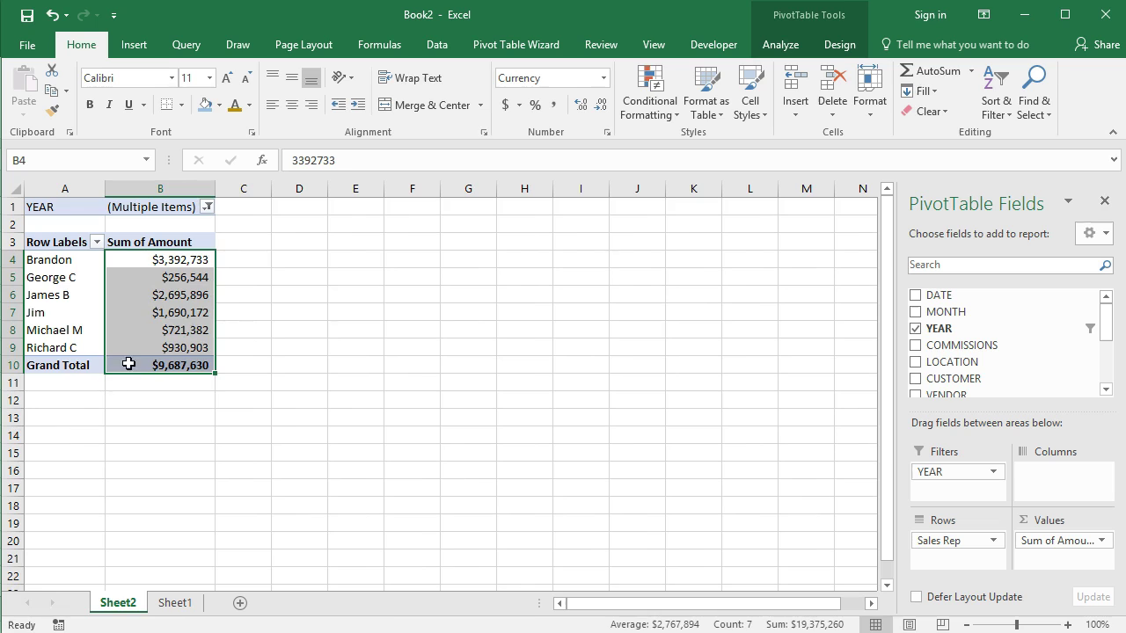
pyautogui.click(180, 365)
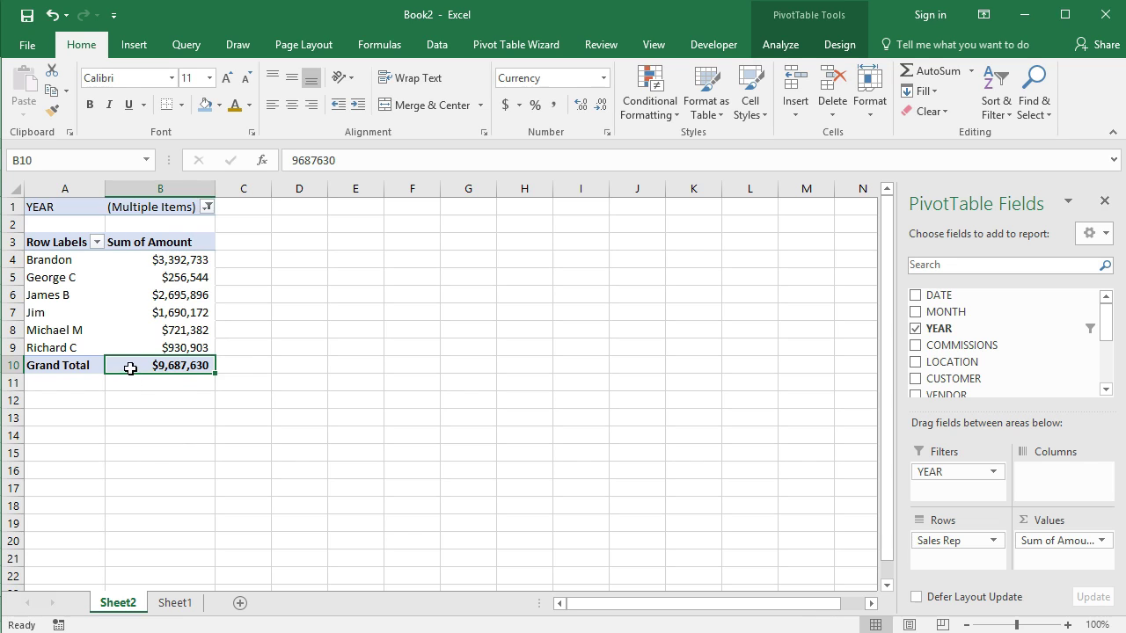
# Add 2017 back so the year filter includes all years
pyautogui.click(207, 207)
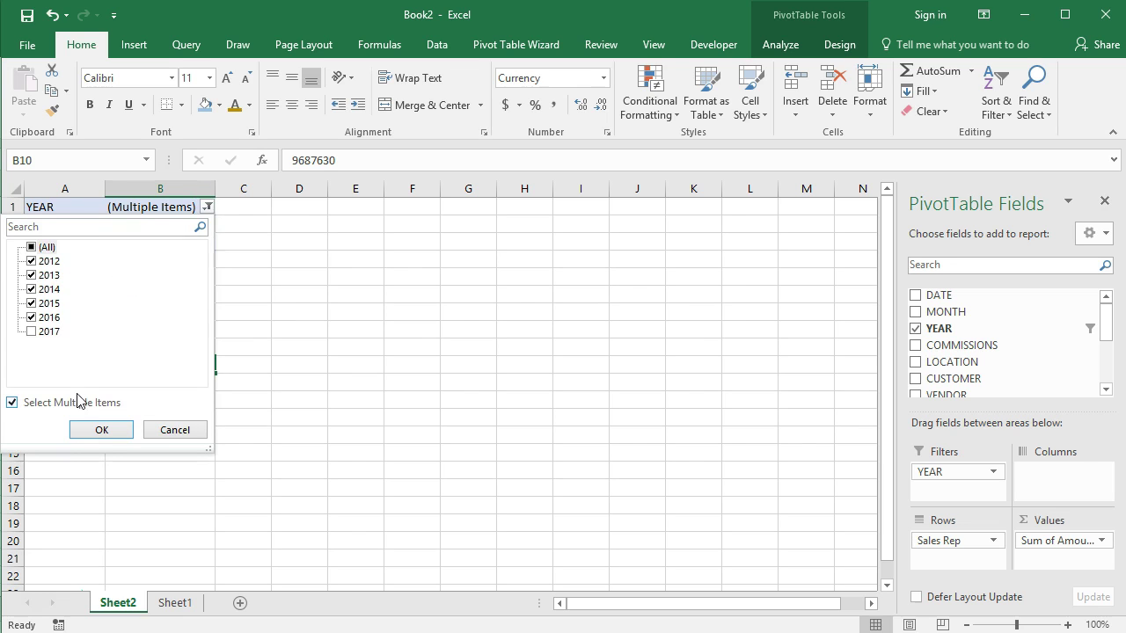
pyautogui.click(32, 332)
pyautogui.click(101, 429)
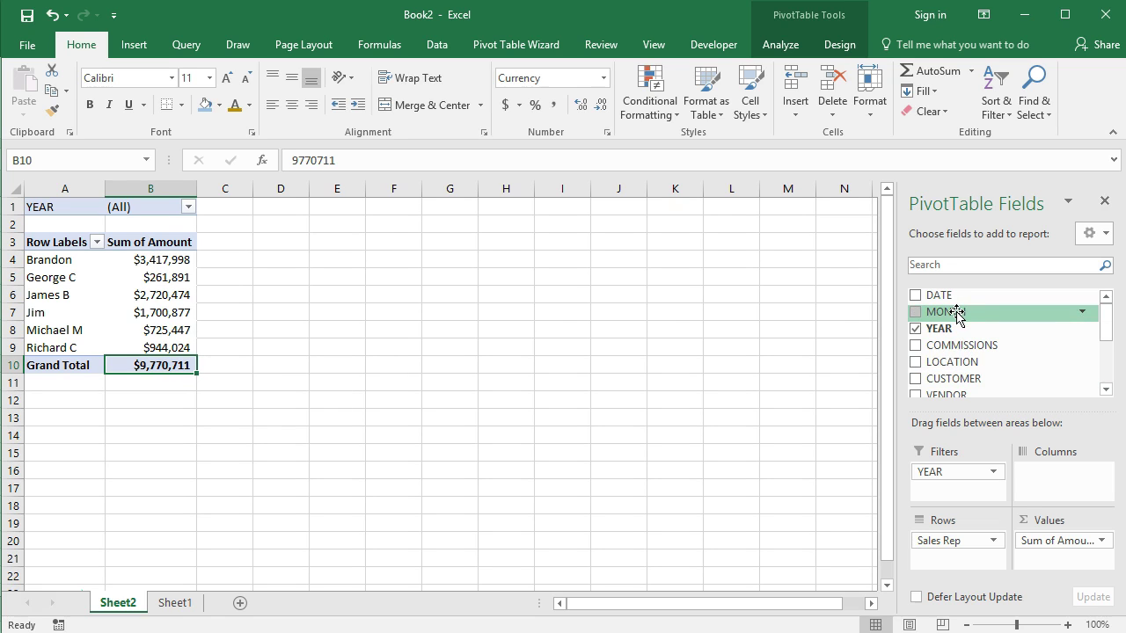
# Add MONTH as a second report filter below YEAR
pyautogui.moveTo(956, 313); pyautogui.dragTo(952, 484)
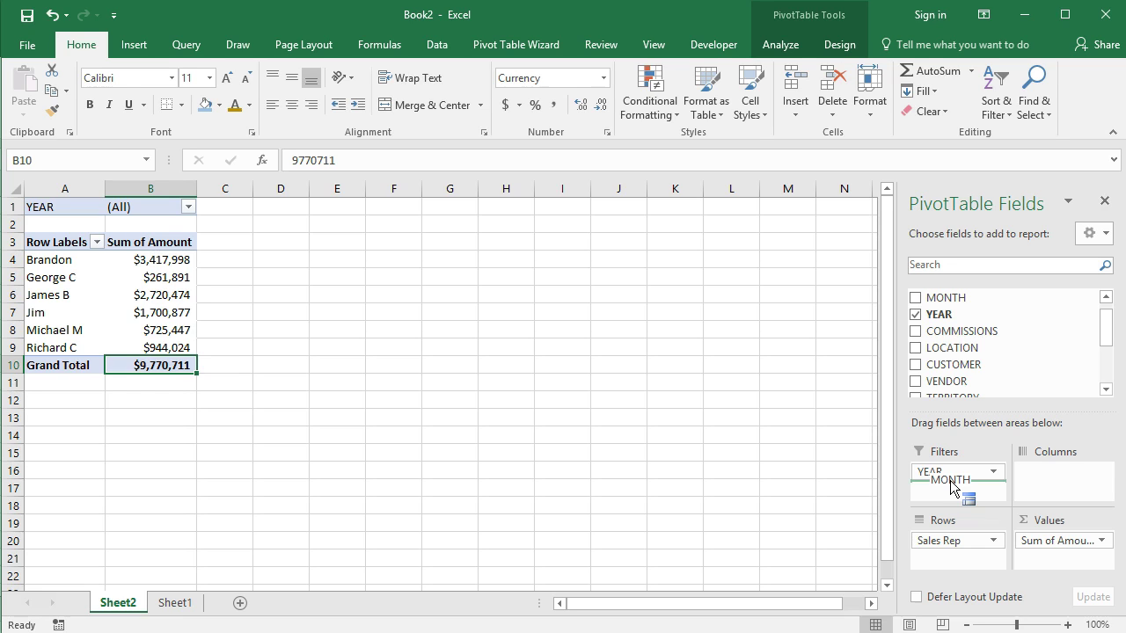
pyautogui.moveTo(952, 489); pyautogui.dragTo(955, 490)
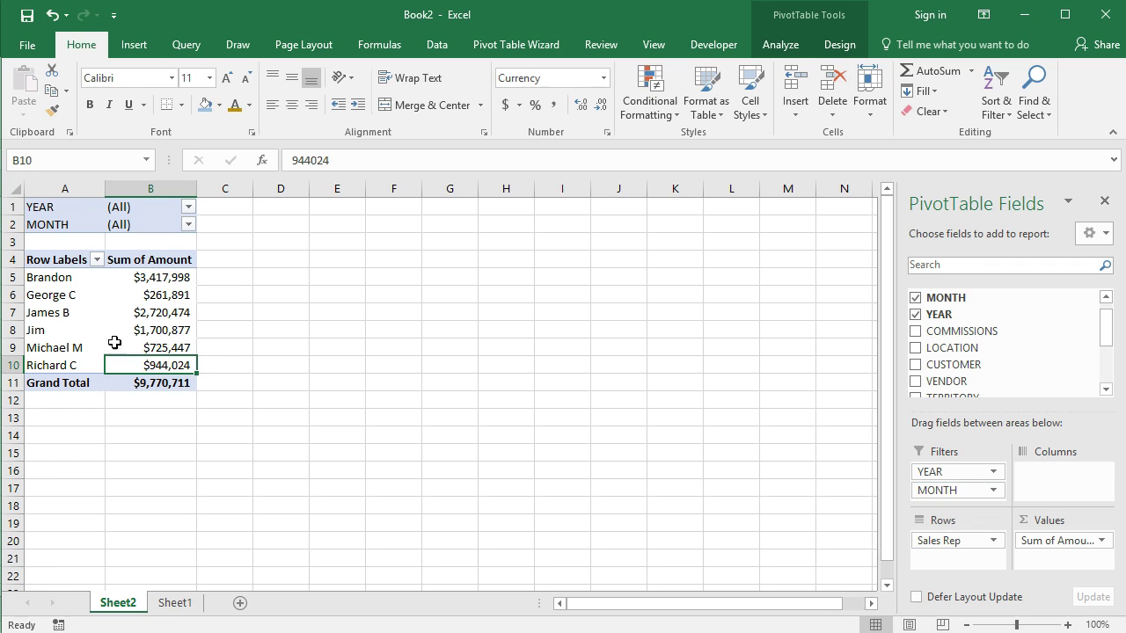
pyautogui.click(188, 207)
pyautogui.click(187, 209)
# Filter the months down to January only
pyautogui.click(188, 225)
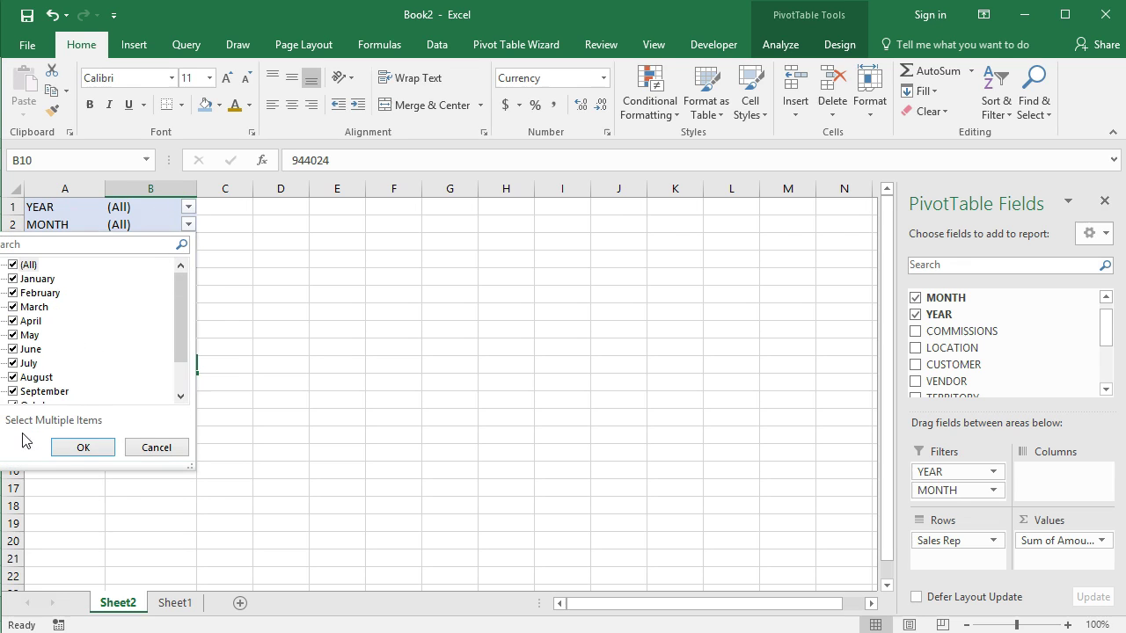
pyautogui.moveTo(182, 348)
pyautogui.mouseDown()
pyautogui.moveTo(181, 396)
pyautogui.moveTo(179, 329)
pyautogui.mouseUp()
pyautogui.click(21, 266)
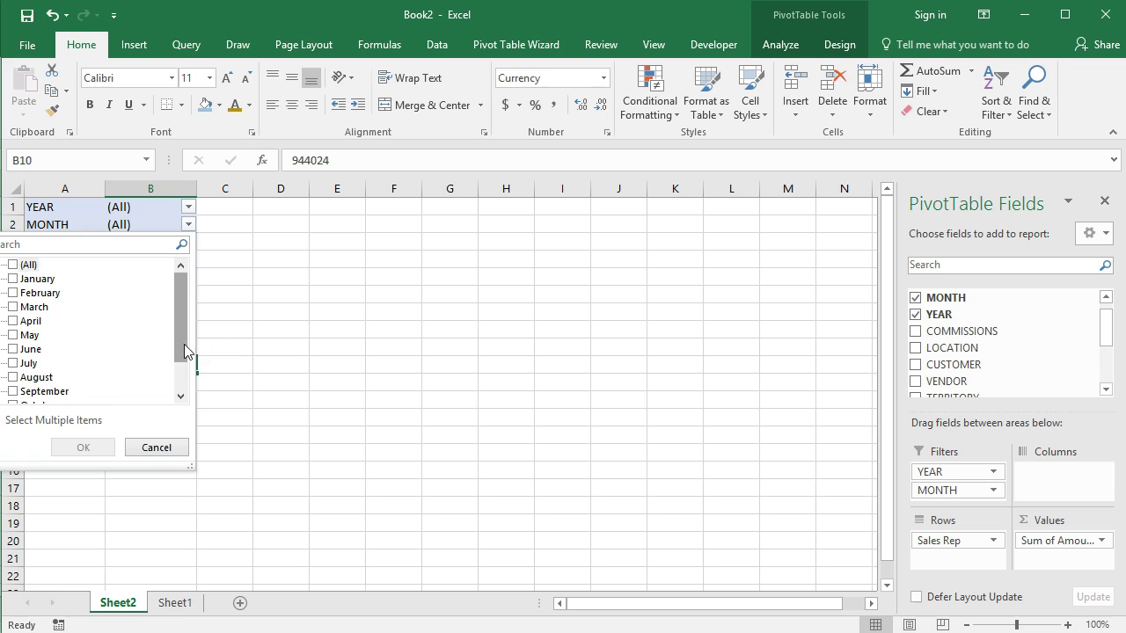
pyautogui.moveTo(182, 344)
pyautogui.mouseDown()
pyautogui.moveTo(183, 375)
pyautogui.moveTo(181, 344)
pyautogui.mouseUp()
pyautogui.click(19, 279)
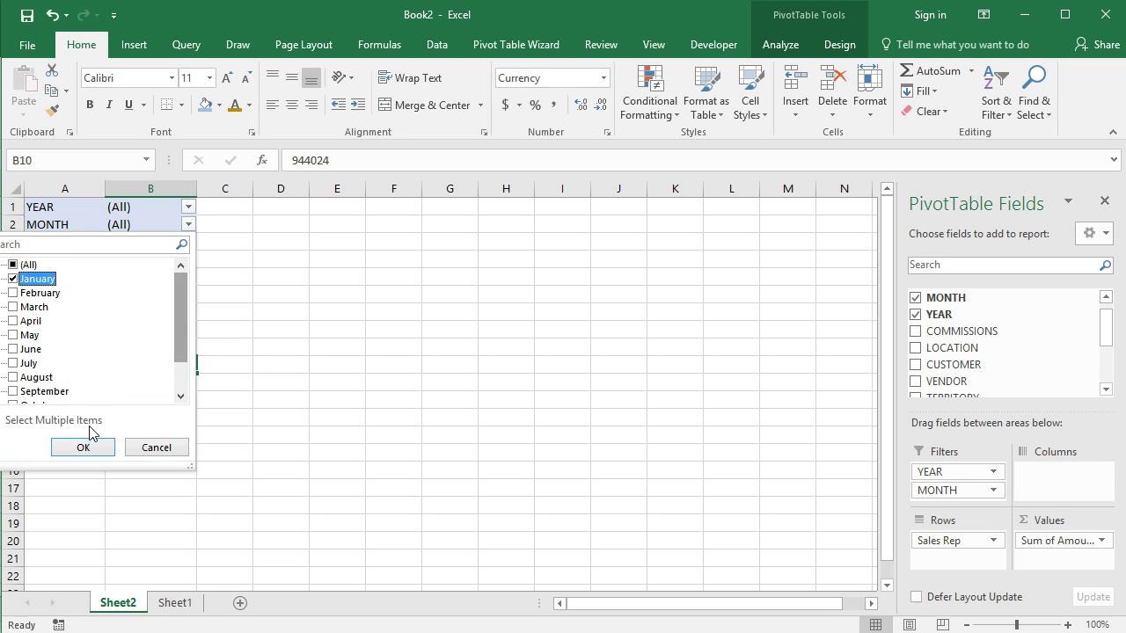
pyautogui.click(84, 447)
pyautogui.click(176, 224)
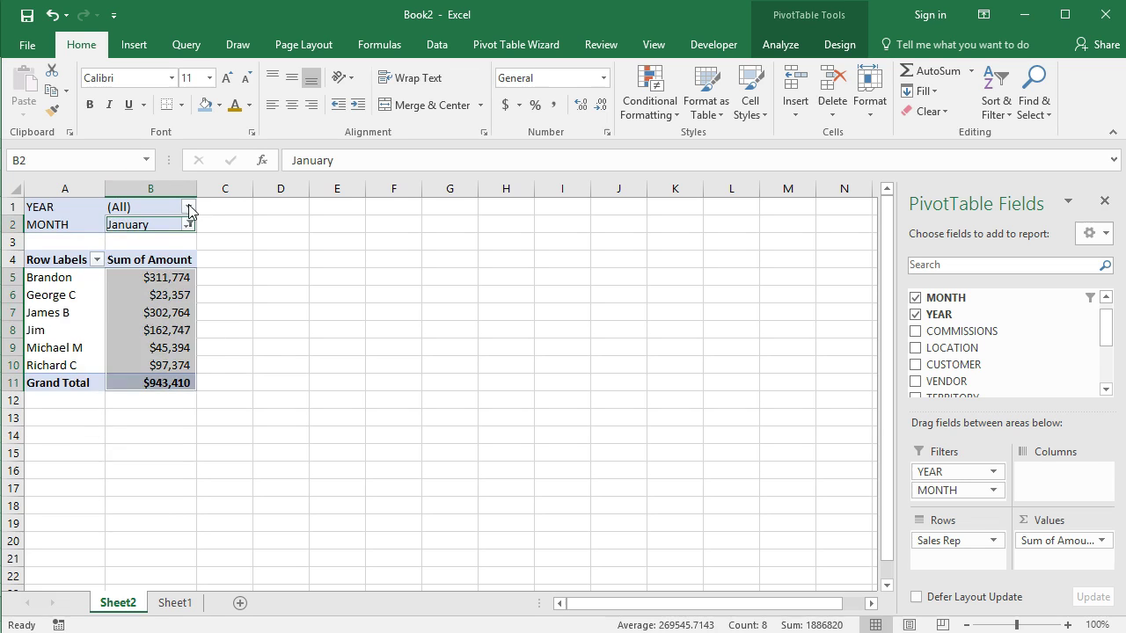
# Restrict the year filter to 2017 and check the January 2017 grand total
pyautogui.click(188, 207)
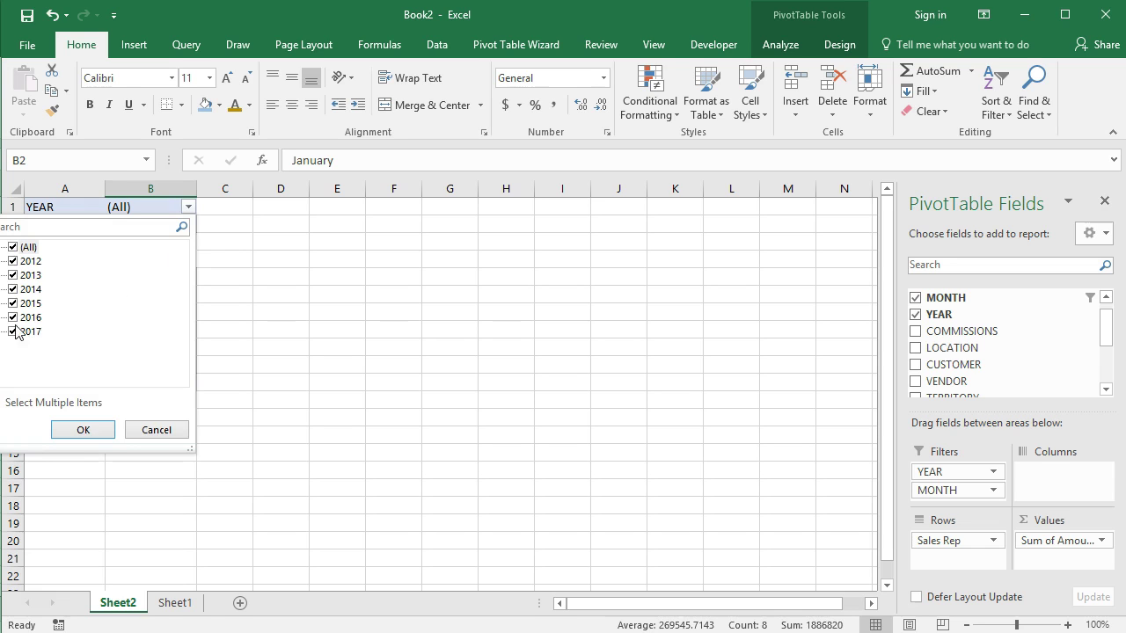
pyautogui.click(12, 249)
pyautogui.click(14, 331)
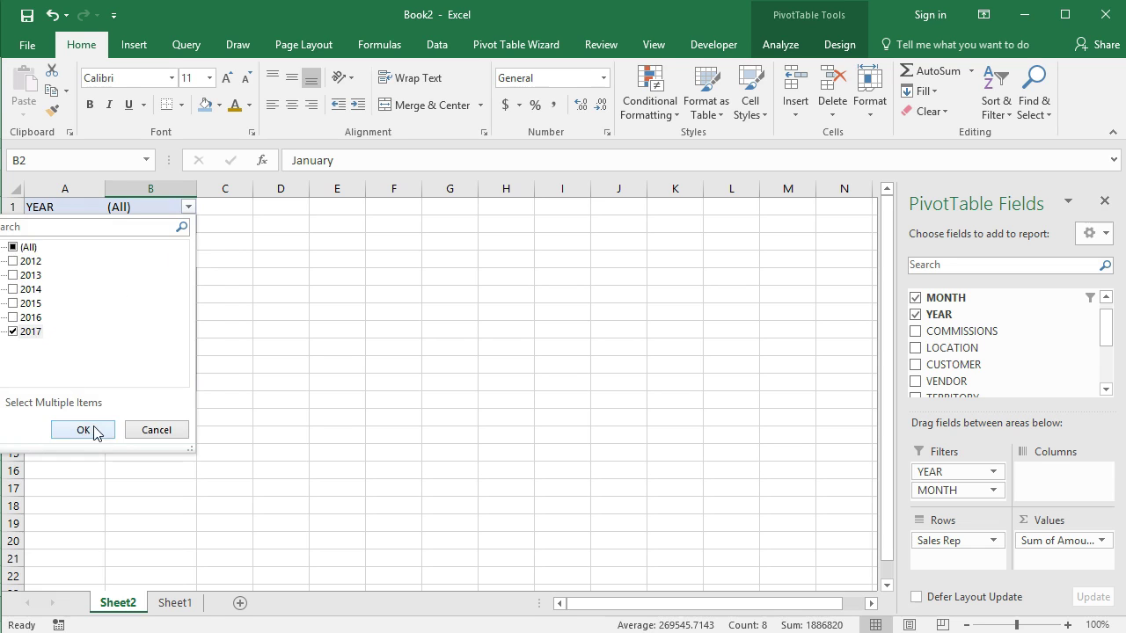
pyautogui.click(92, 429)
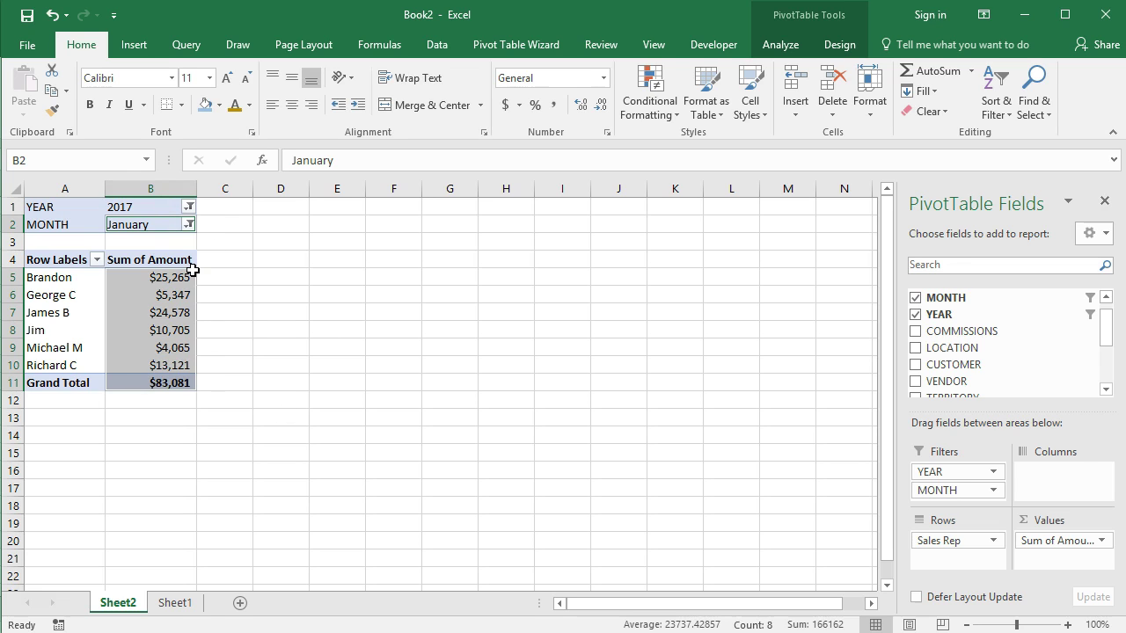
pyautogui.click(184, 381)
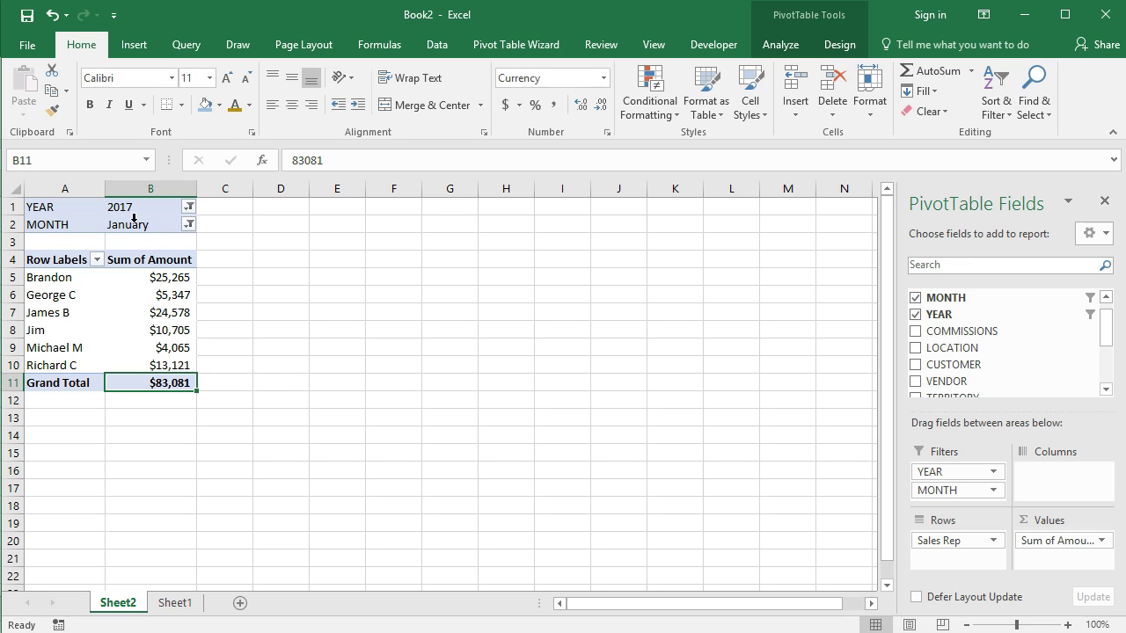
# Switch the year filter to 2016 and select the rep amounts to check totals
pyautogui.click(188, 207)
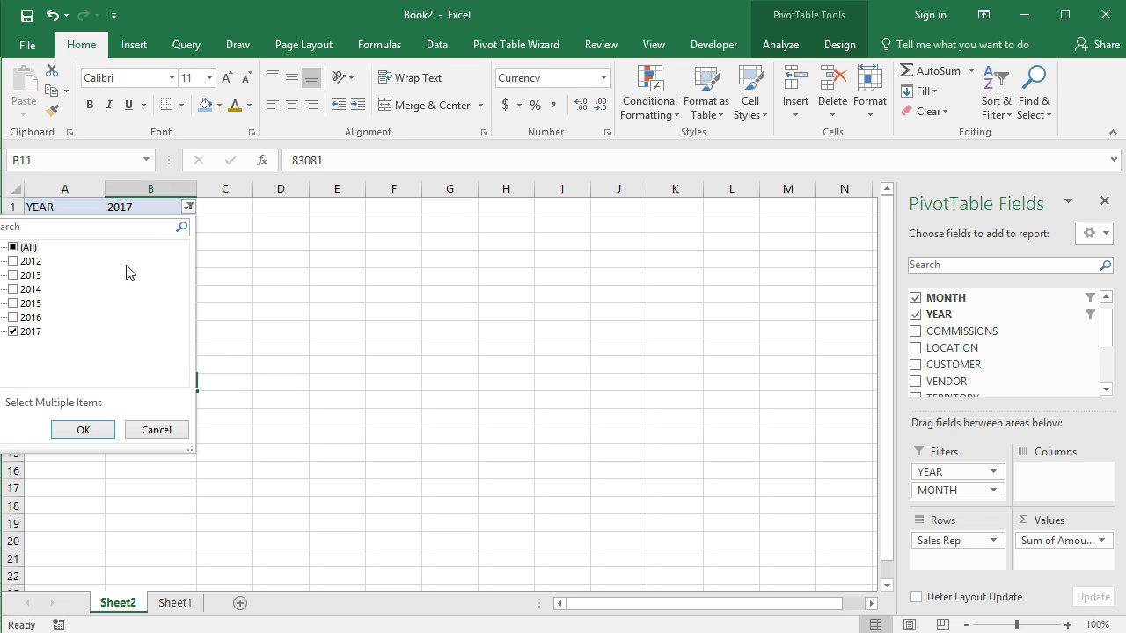
pyautogui.click(14, 333)
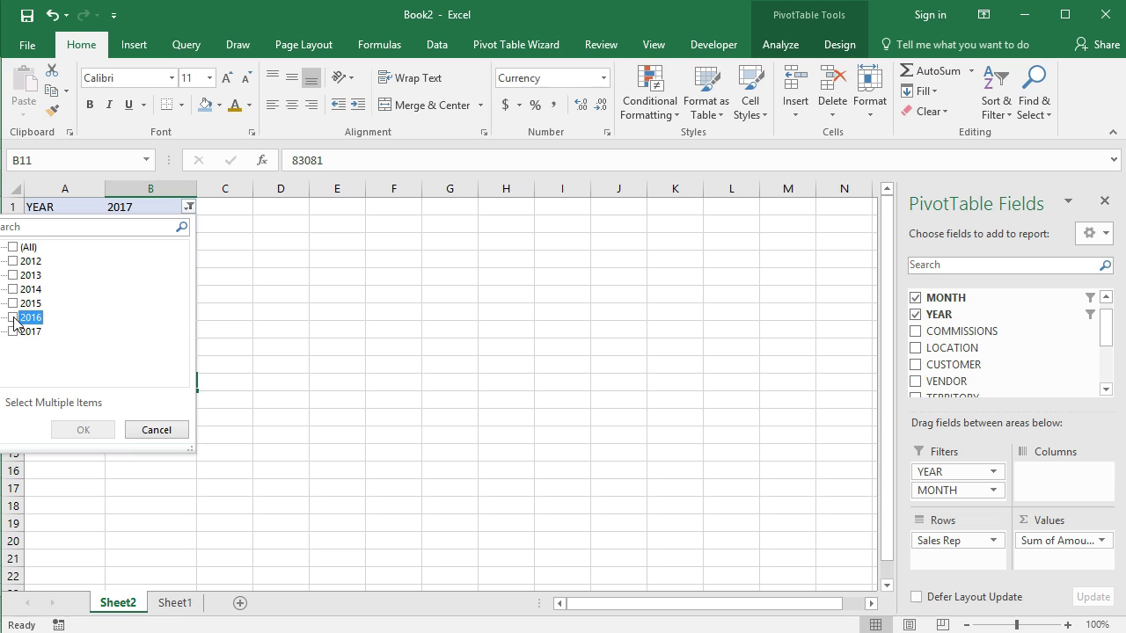
pyautogui.click(14, 317)
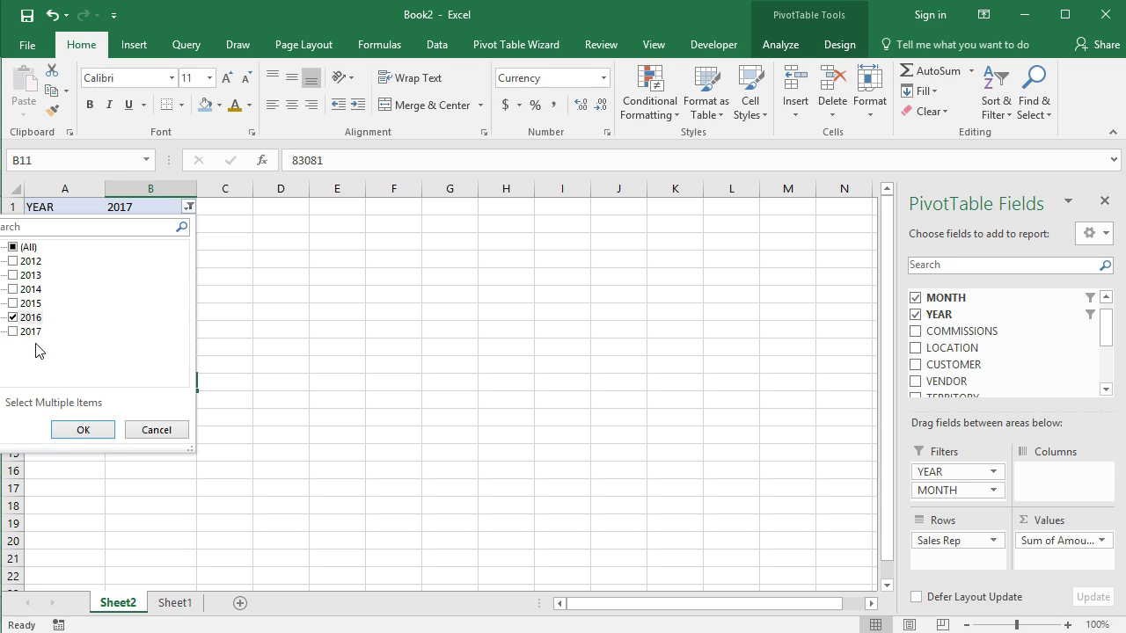
pyautogui.click(77, 431)
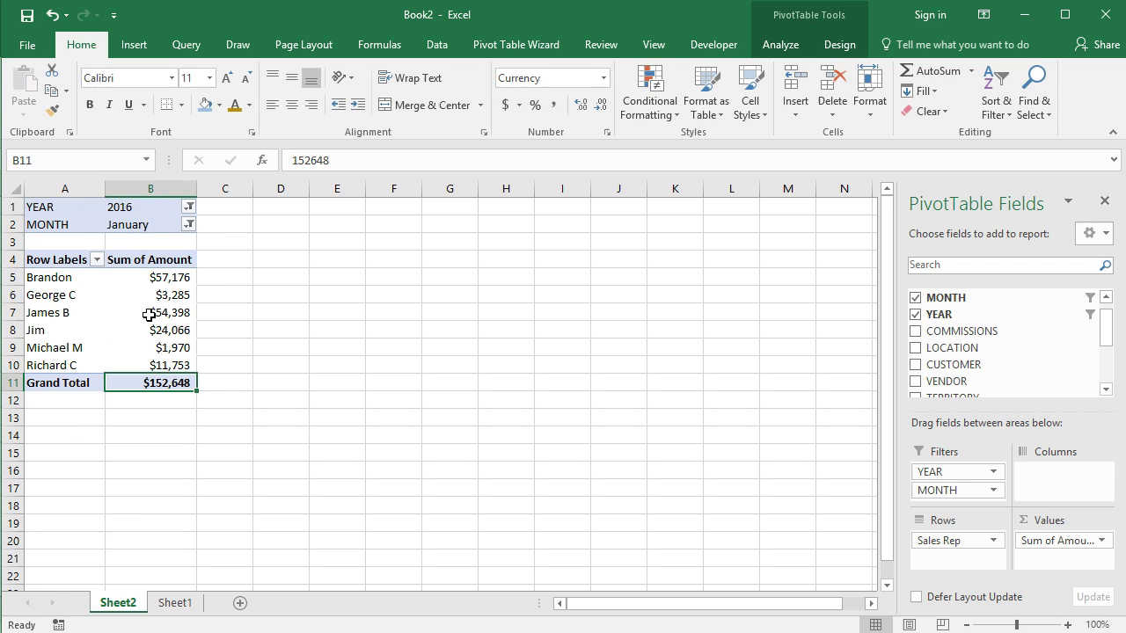
pyautogui.moveTo(156, 374)
pyautogui.moveTo(151, 377); pyautogui.dragTo(151, 277)
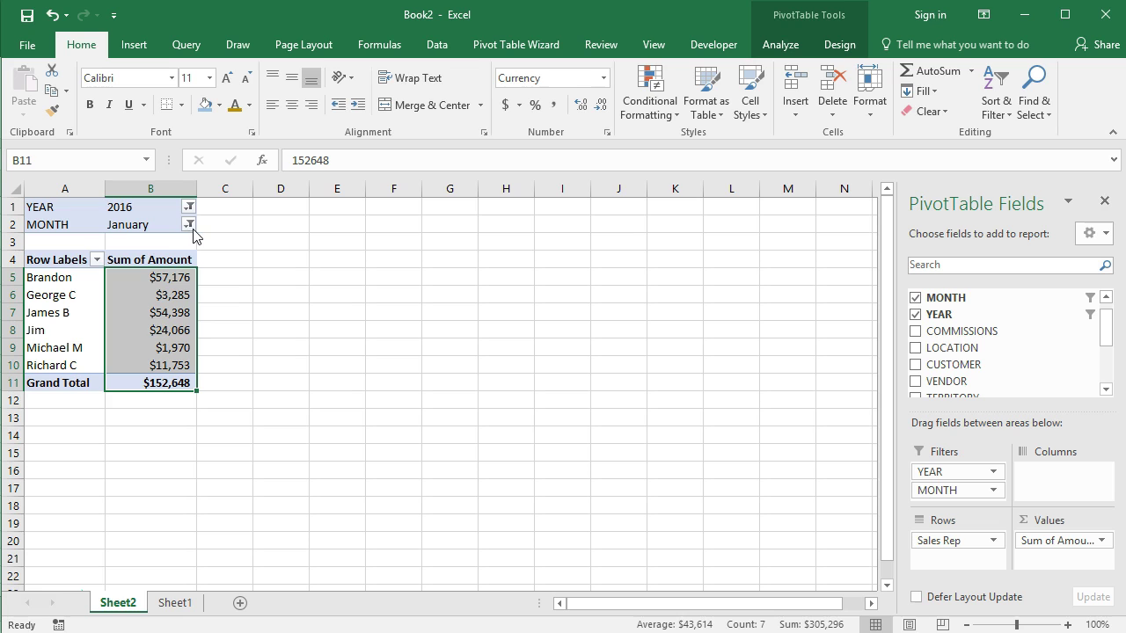
# Reset both YEAR and MONTH filters to (All), restoring the $9,770,711 total
pyautogui.click(189, 207)
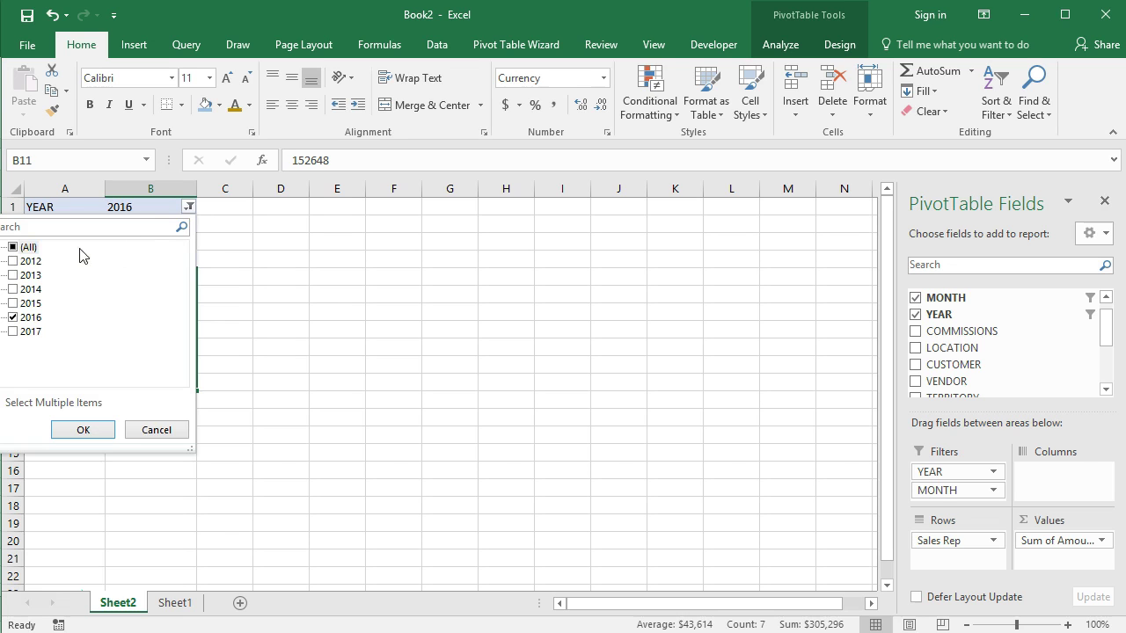
pyautogui.click(12, 248)
pyautogui.click(83, 430)
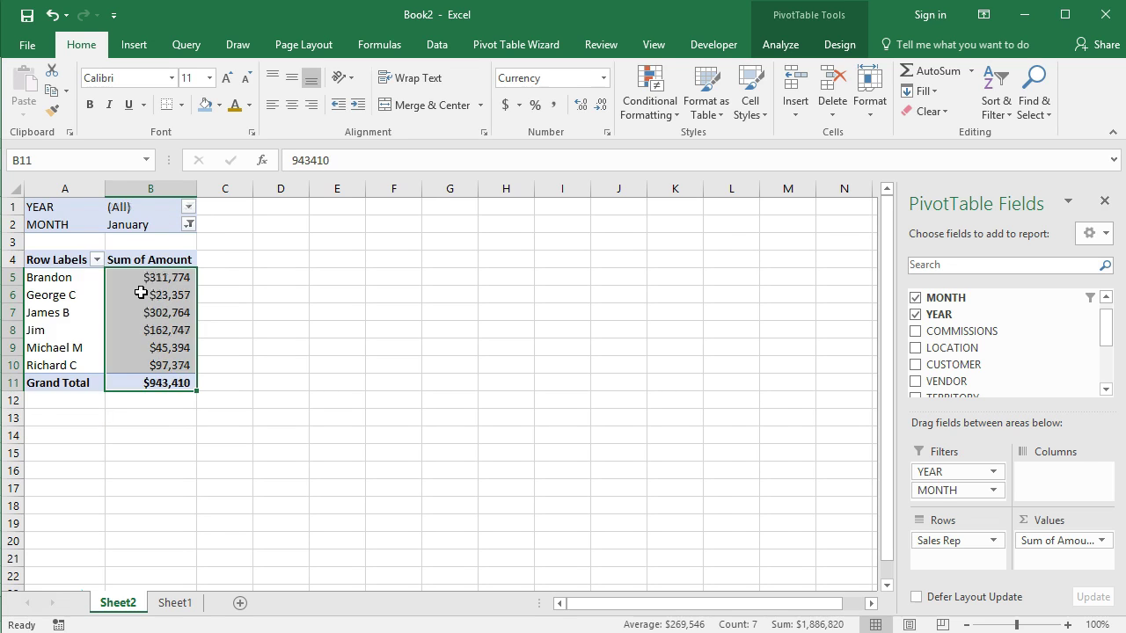
pyautogui.click(189, 225)
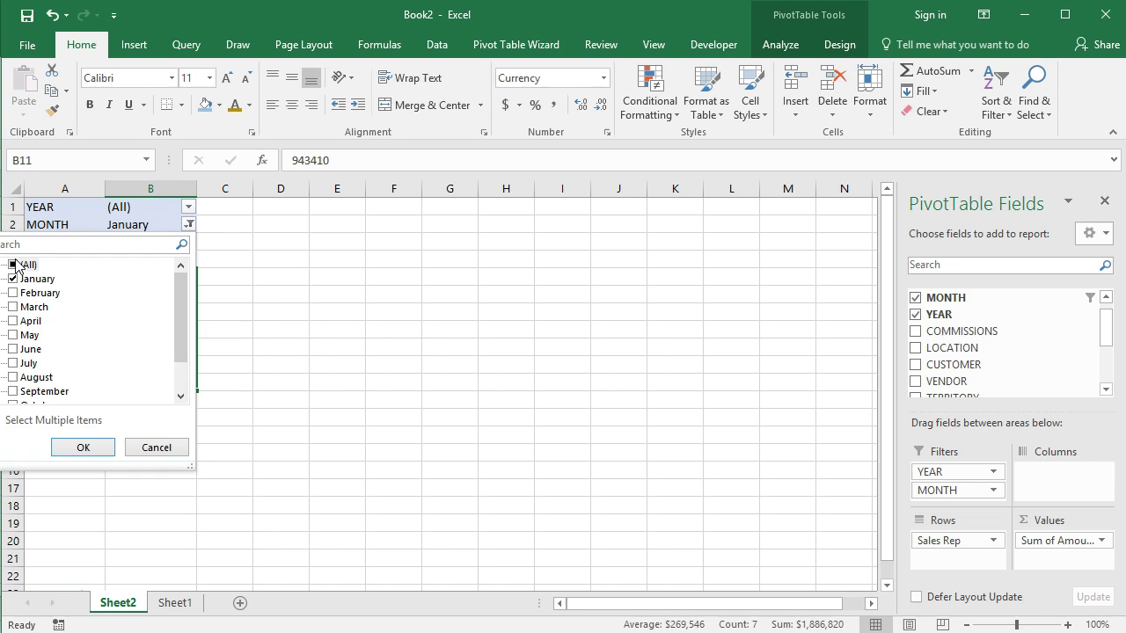
pyautogui.click(18, 265)
pyautogui.click(82, 447)
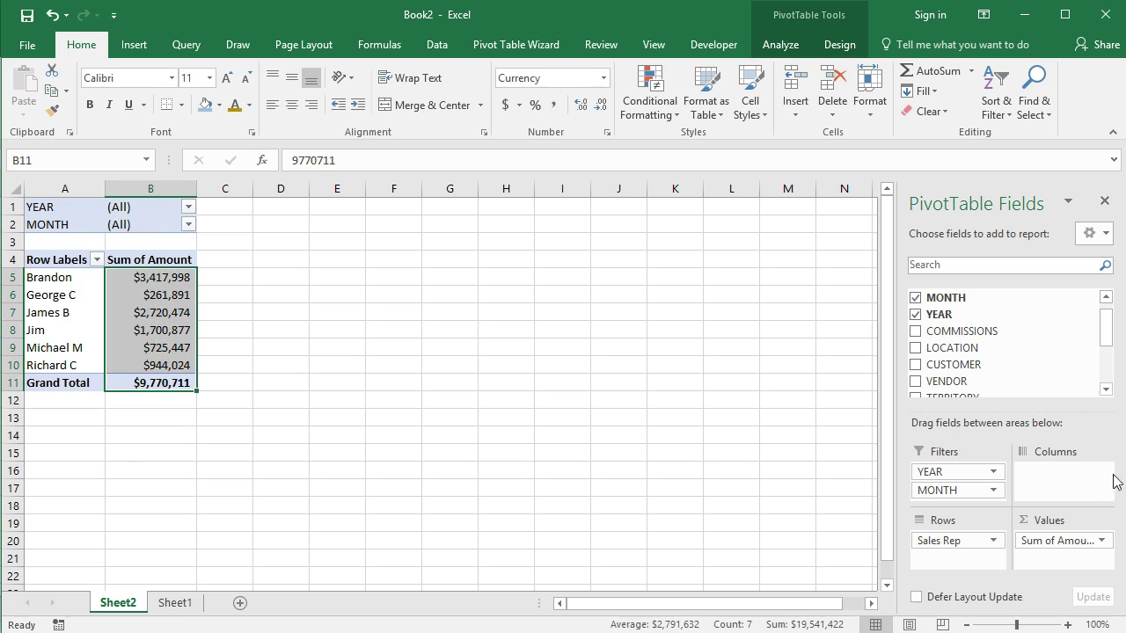
# Add TERRITORY to Columns, giving Delaware, Maryland, New Jersey and Pennsylvania columns
pyautogui.scroll(-1, 1110, 358)
pyautogui.scroll(-2, 1111, 359)
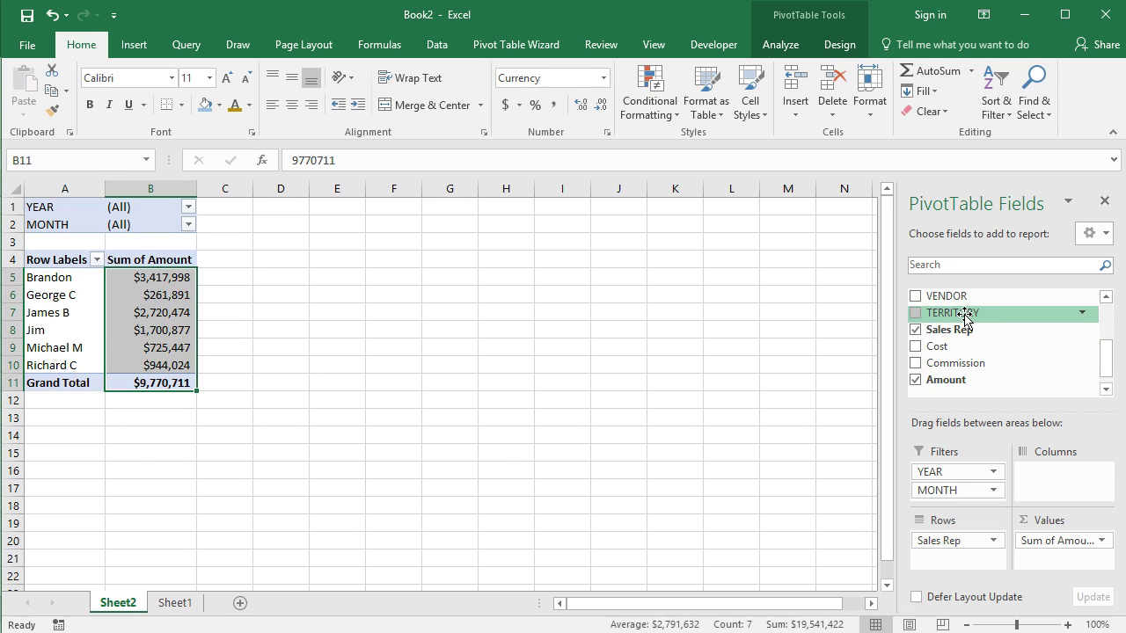
pyautogui.moveTo(964, 319); pyautogui.dragTo(1052, 475)
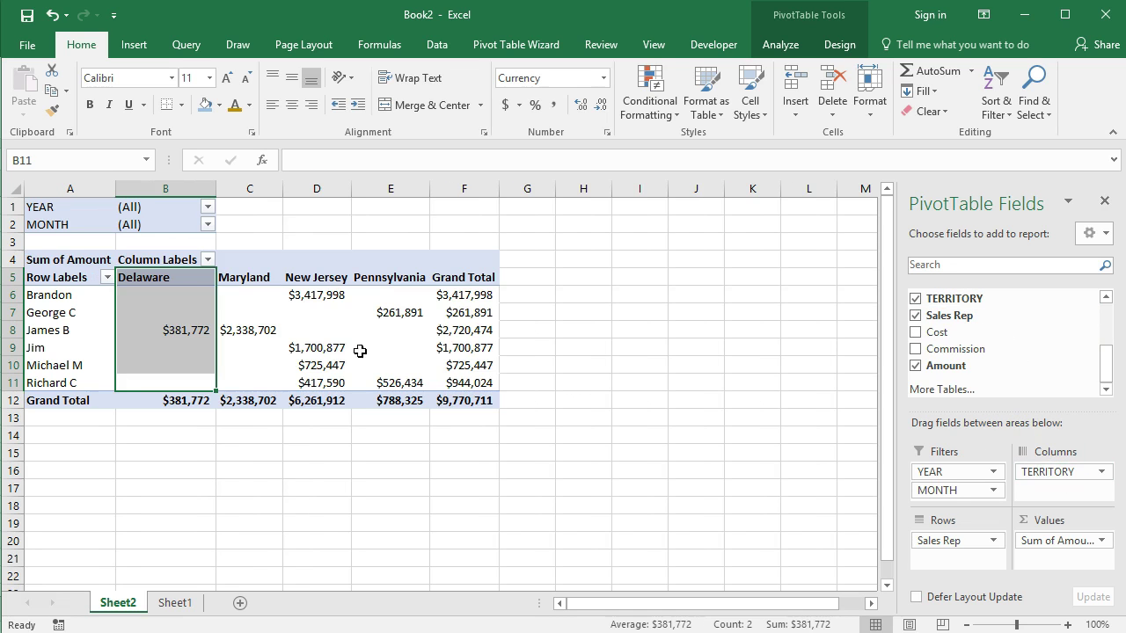
pyautogui.moveTo(180, 277); pyautogui.dragTo(384, 277)
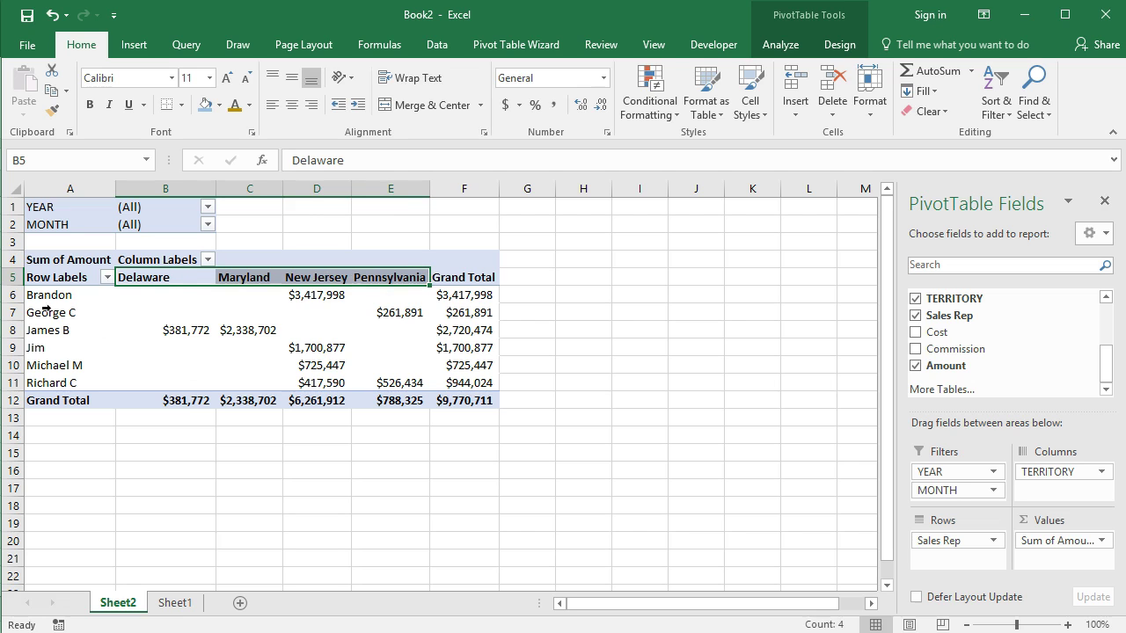
pyautogui.click(167, 328)
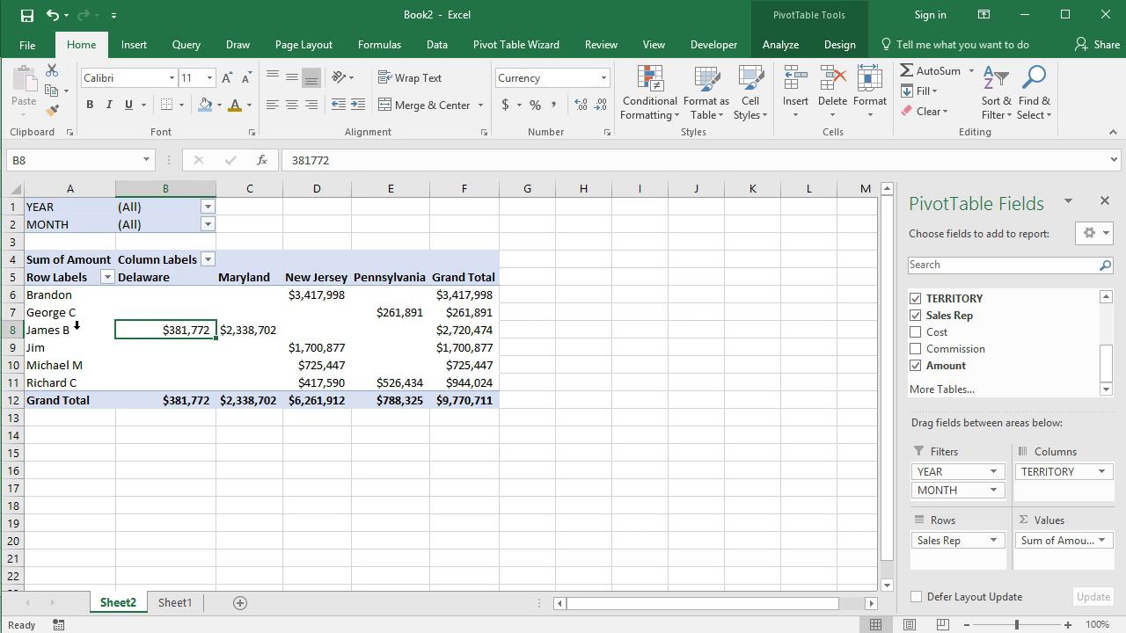
pyautogui.moveTo(63, 295); pyautogui.dragTo(94, 381)
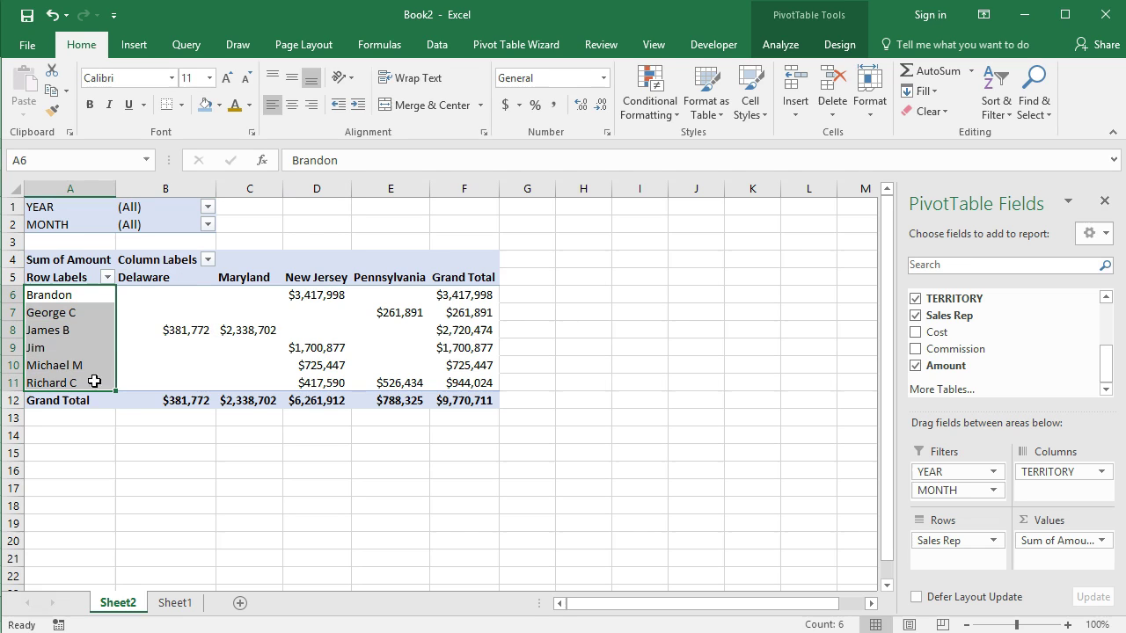
pyautogui.click(167, 329)
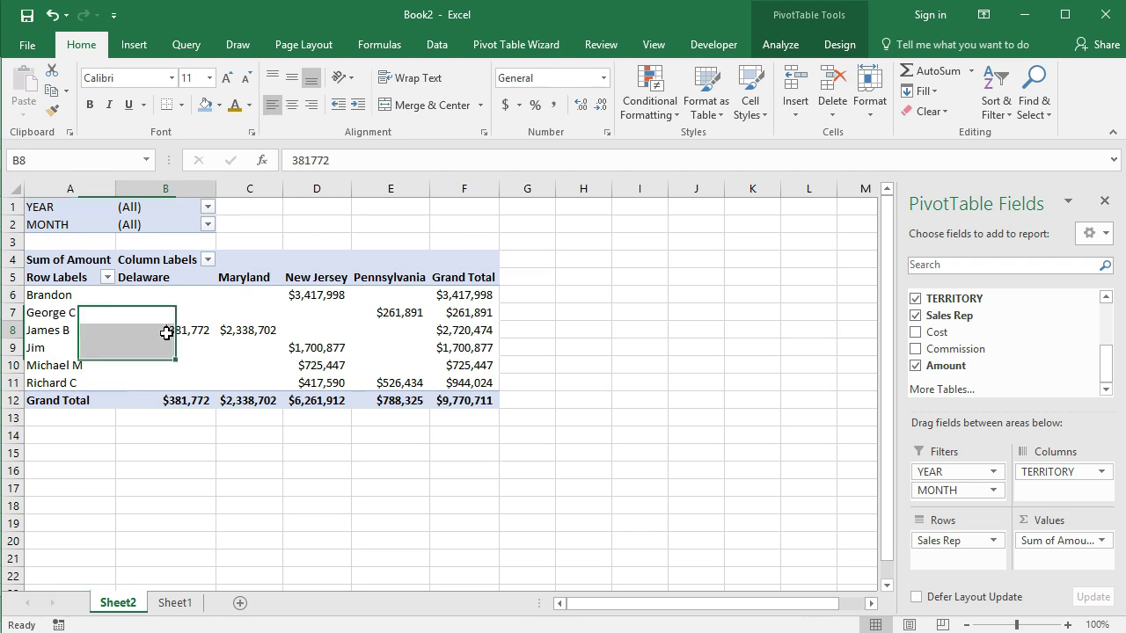
pyautogui.click(259, 333)
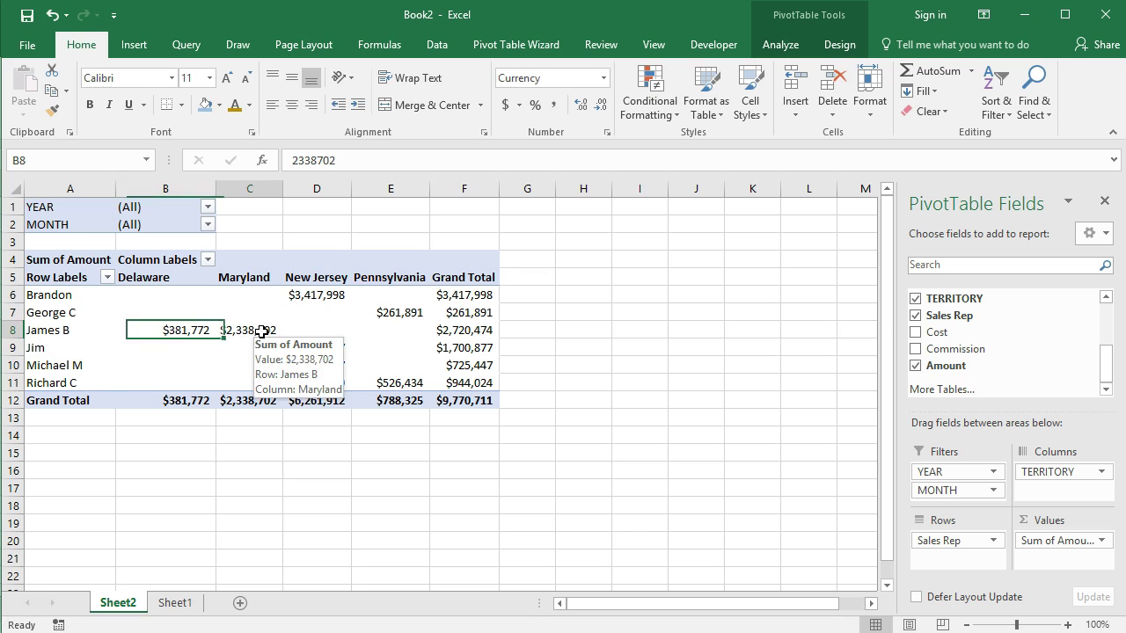
pyautogui.click(44, 331)
pyautogui.click(193, 334)
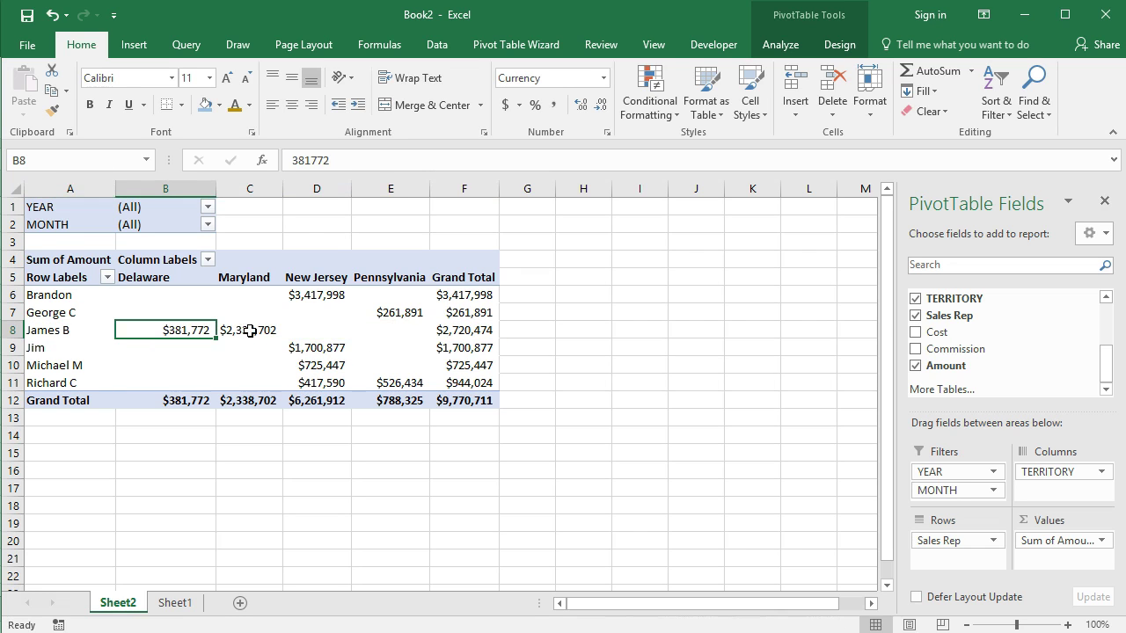
pyautogui.click(237, 333)
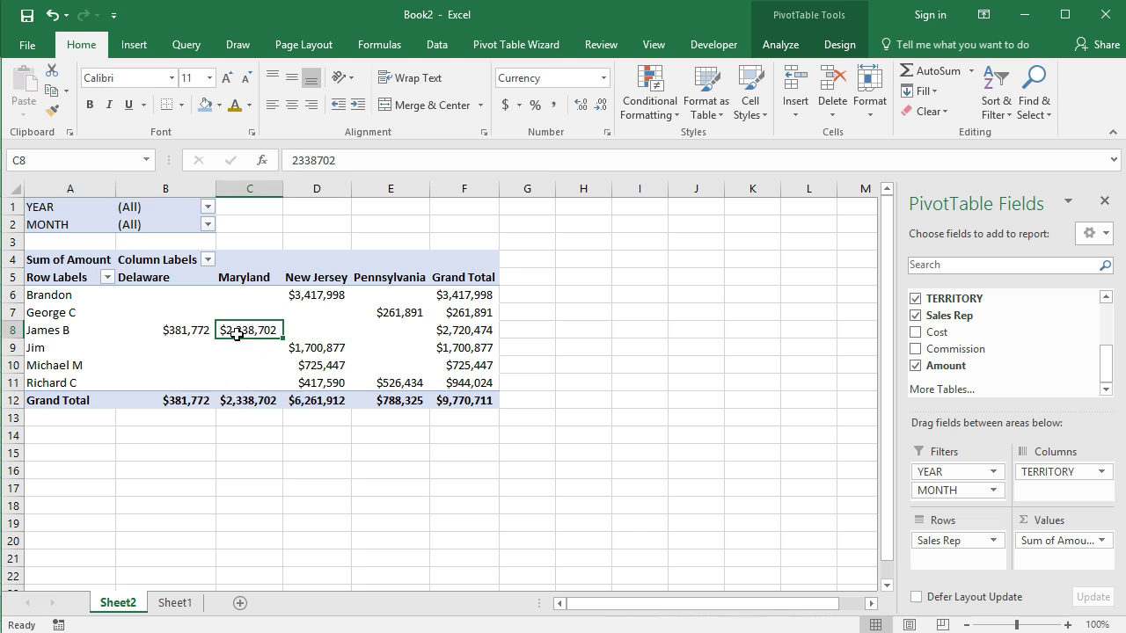
pyautogui.click(463, 336)
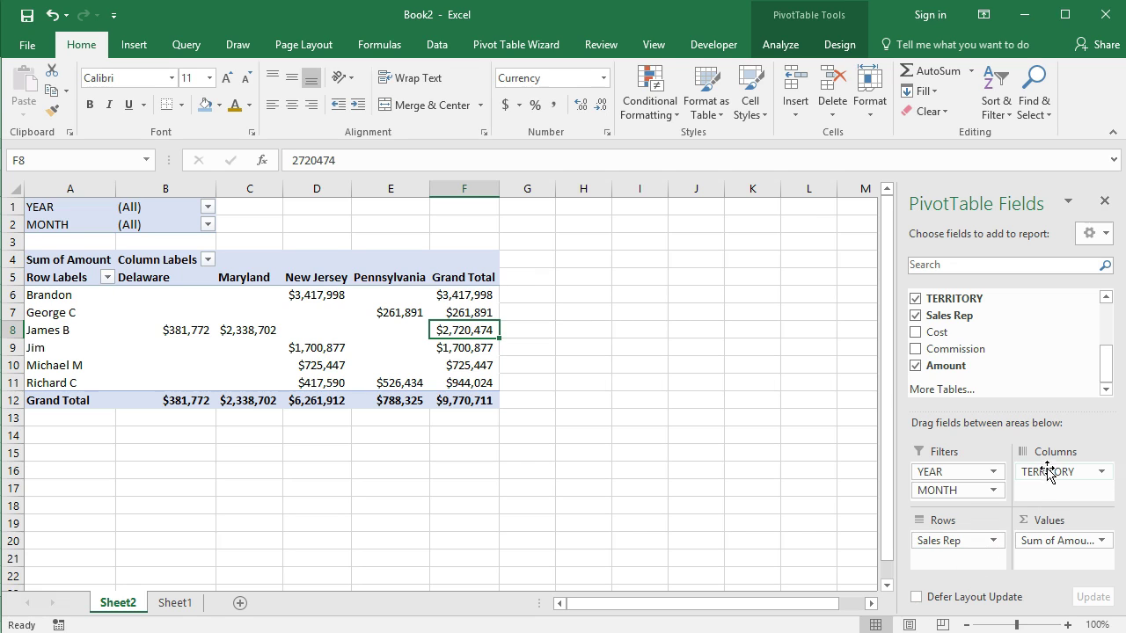
# Move TERRITORY from Columns to Rows, nesting territories under each sales rep
pyautogui.moveTo(1042, 472); pyautogui.dragTo(950, 578)
pyautogui.moveTo(1043, 472); pyautogui.dragTo(954, 561)
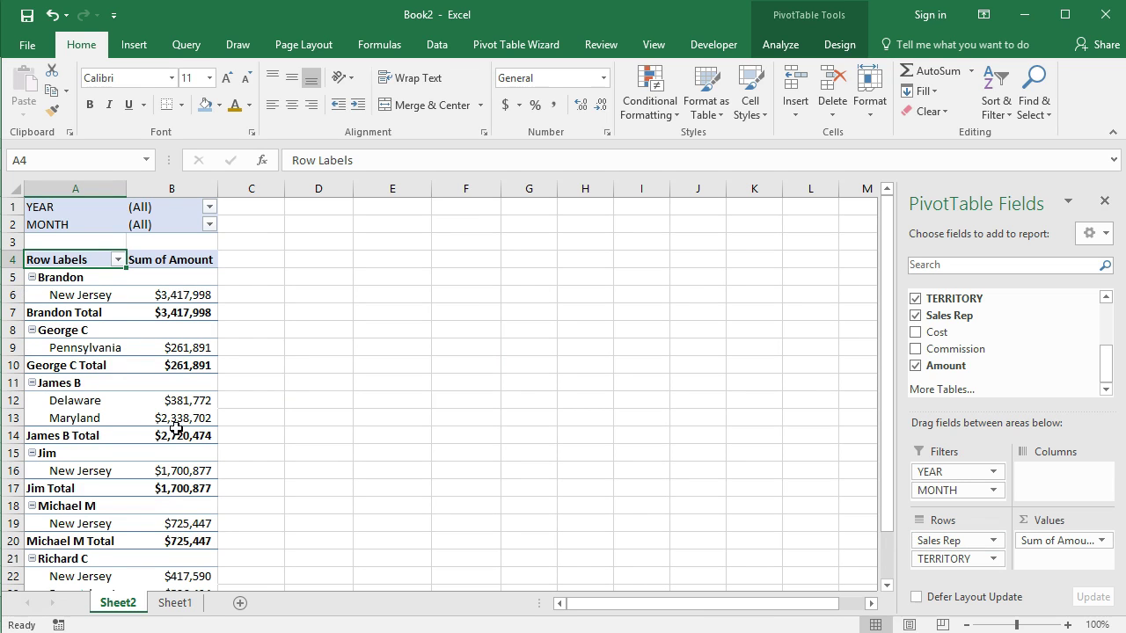
pyautogui.scroll(-3, 154, 414)
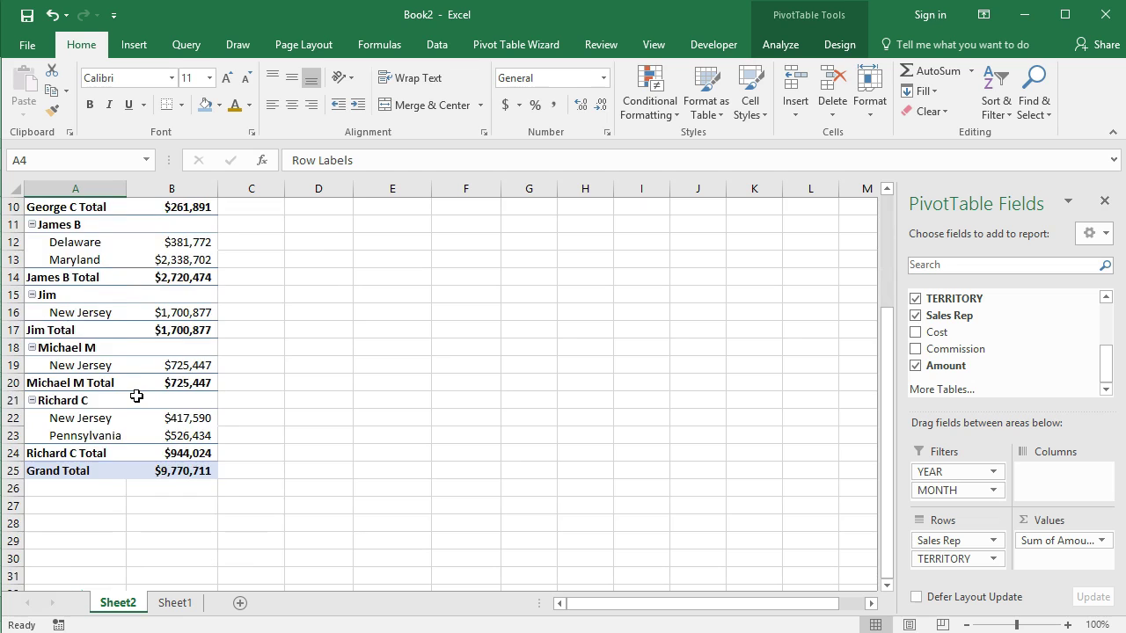
pyautogui.scroll(3, 137, 397)
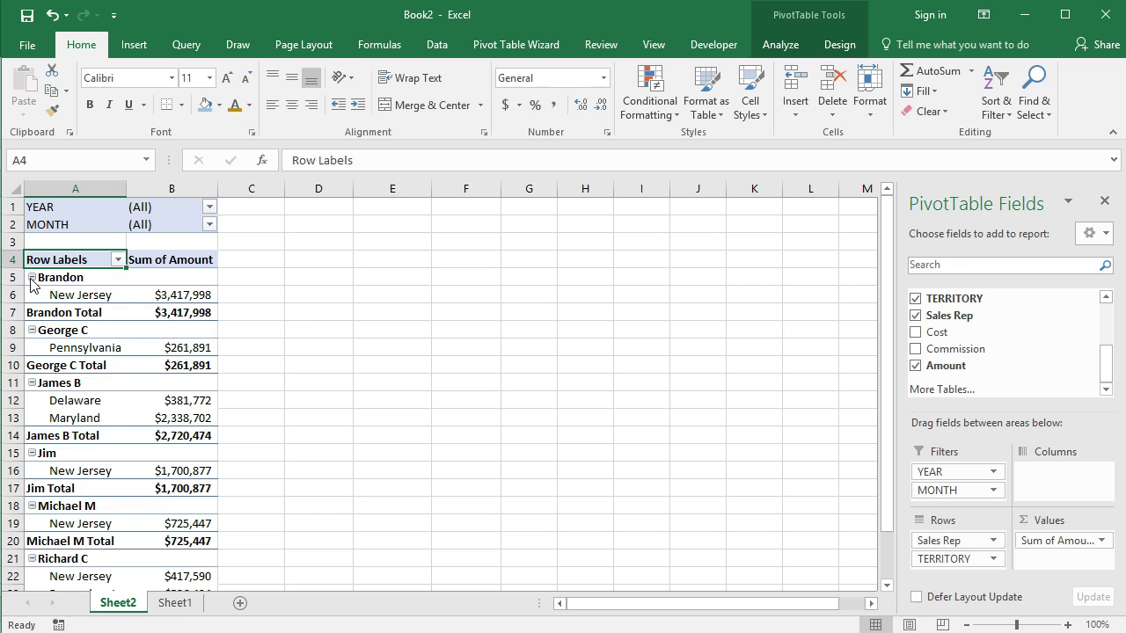
pyautogui.click(31, 277)
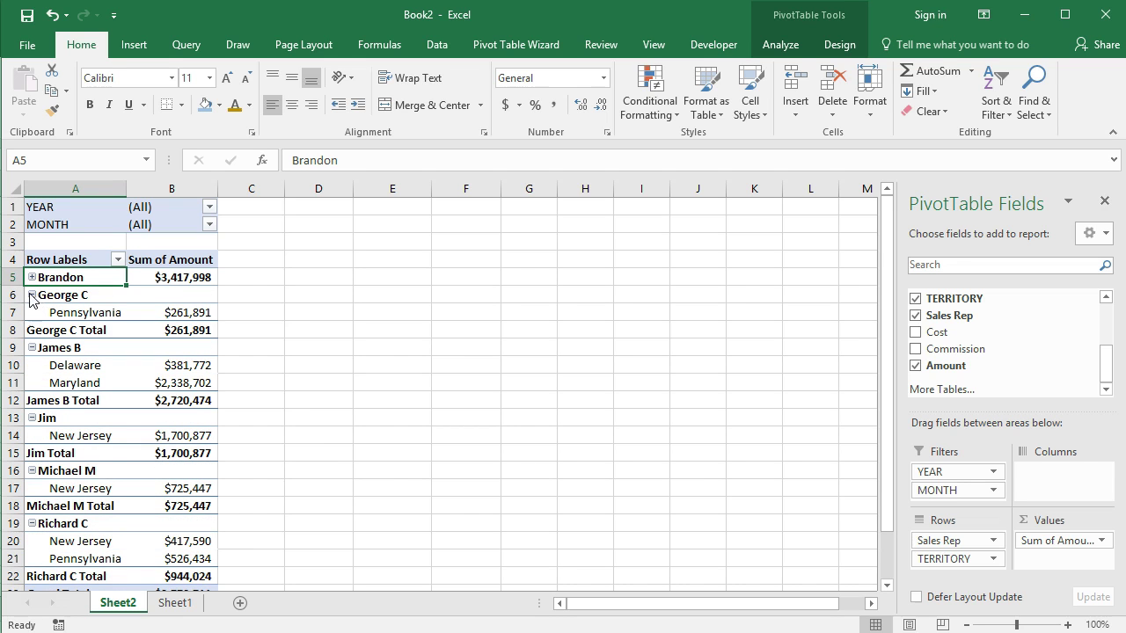
pyautogui.click(32, 295)
pyautogui.click(32, 313)
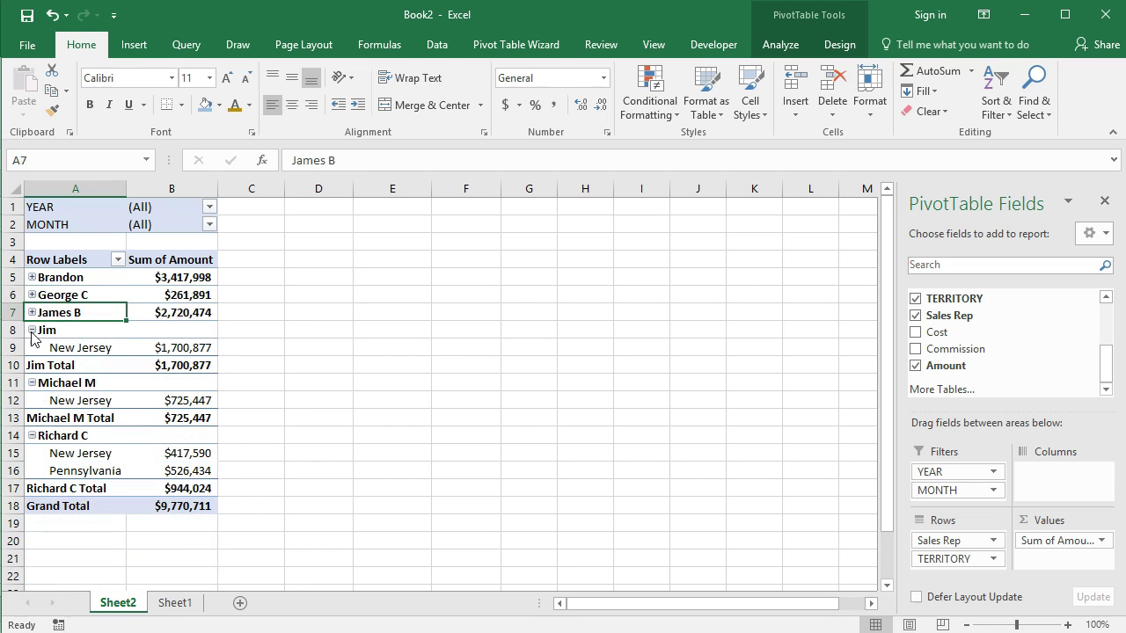
pyautogui.click(32, 331)
pyautogui.click(32, 348)
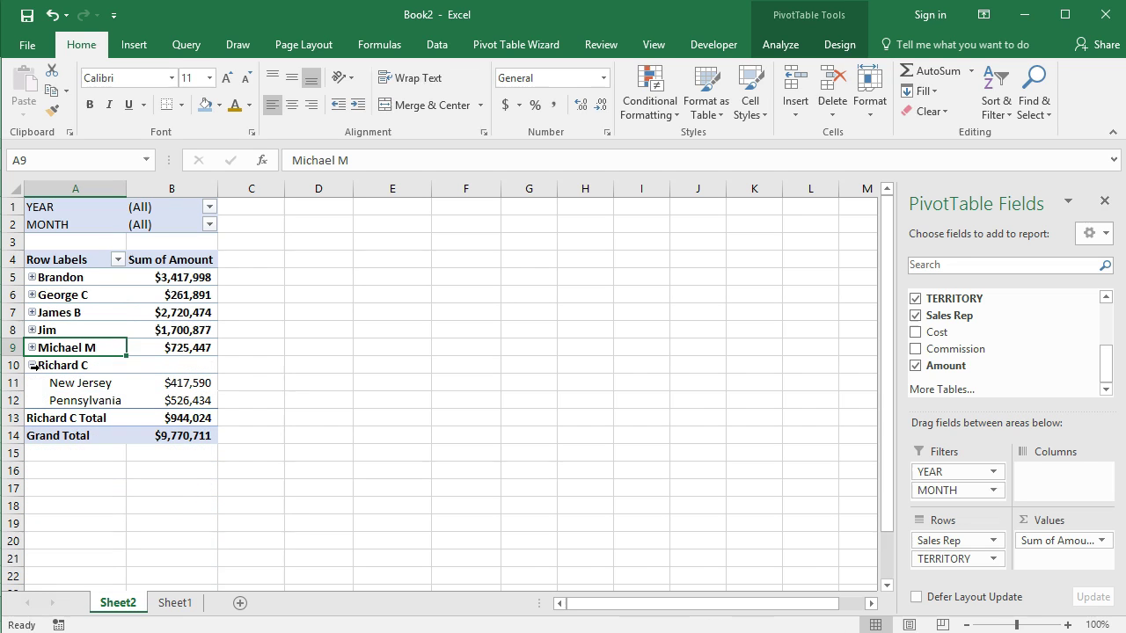
pyautogui.click(32, 366)
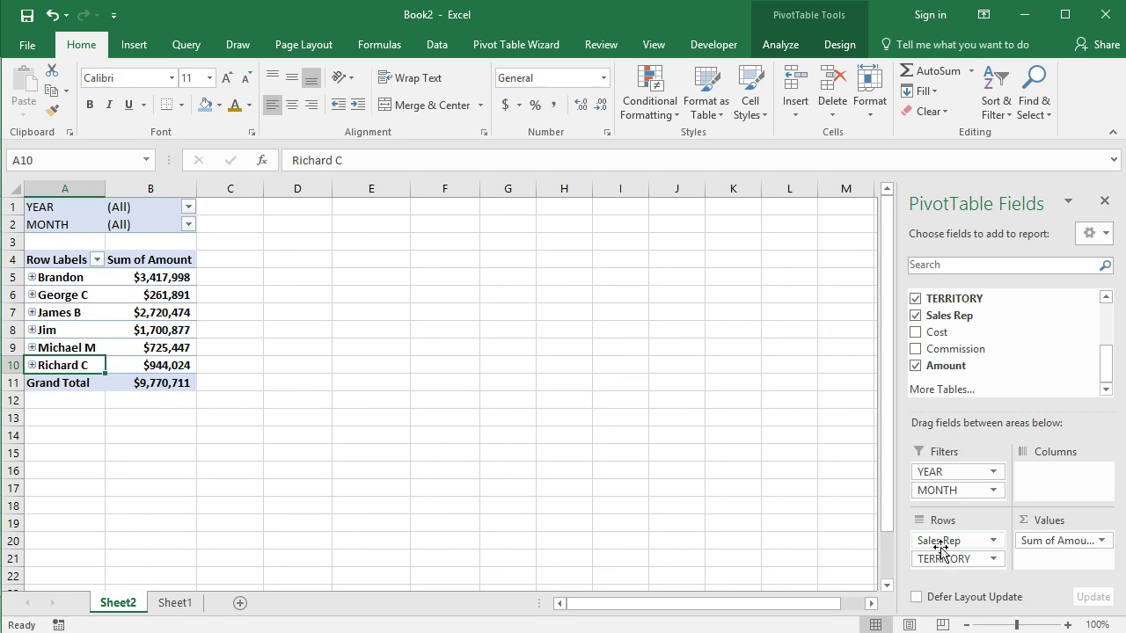
pyautogui.click(32, 312)
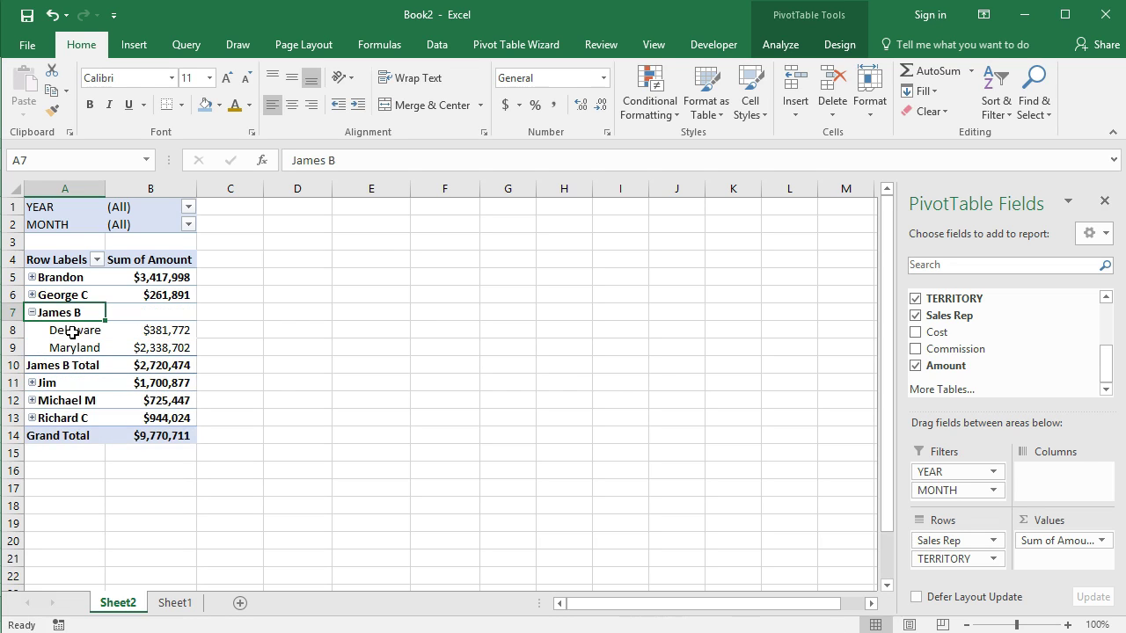
pyautogui.click(141, 332)
pyautogui.click(142, 352)
pyautogui.click(143, 364)
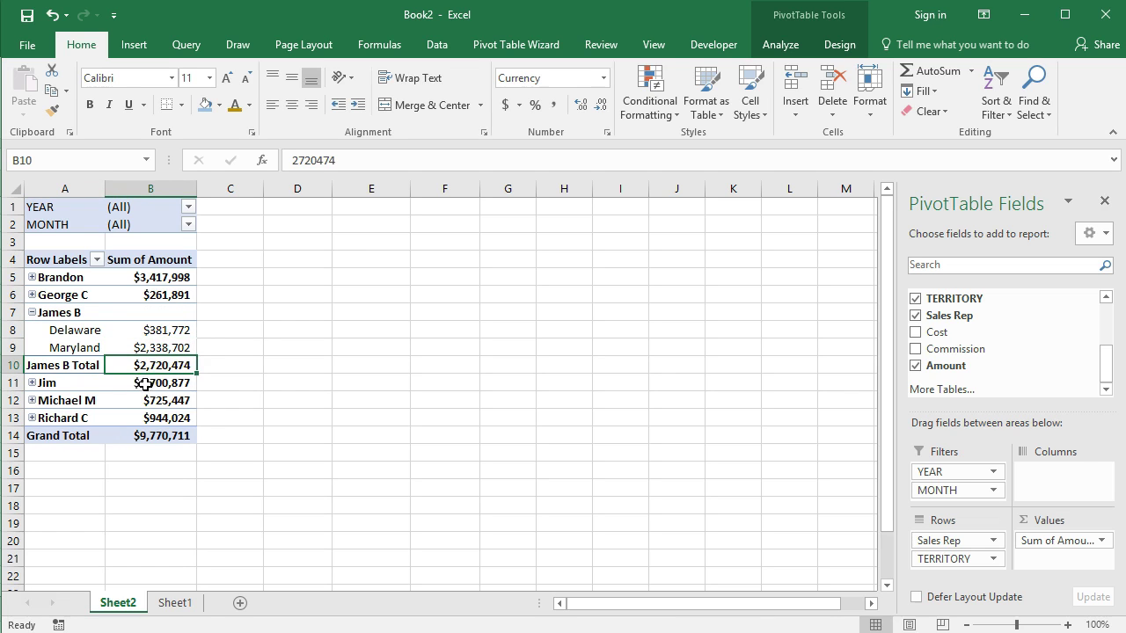
pyautogui.click(123, 352)
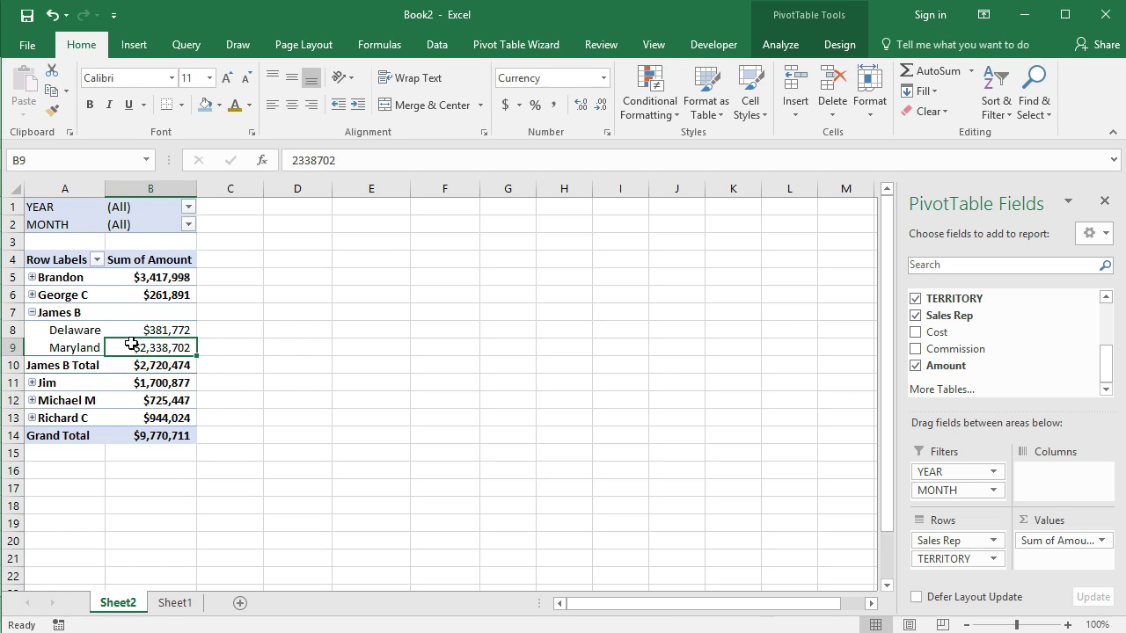
pyautogui.click(133, 332)
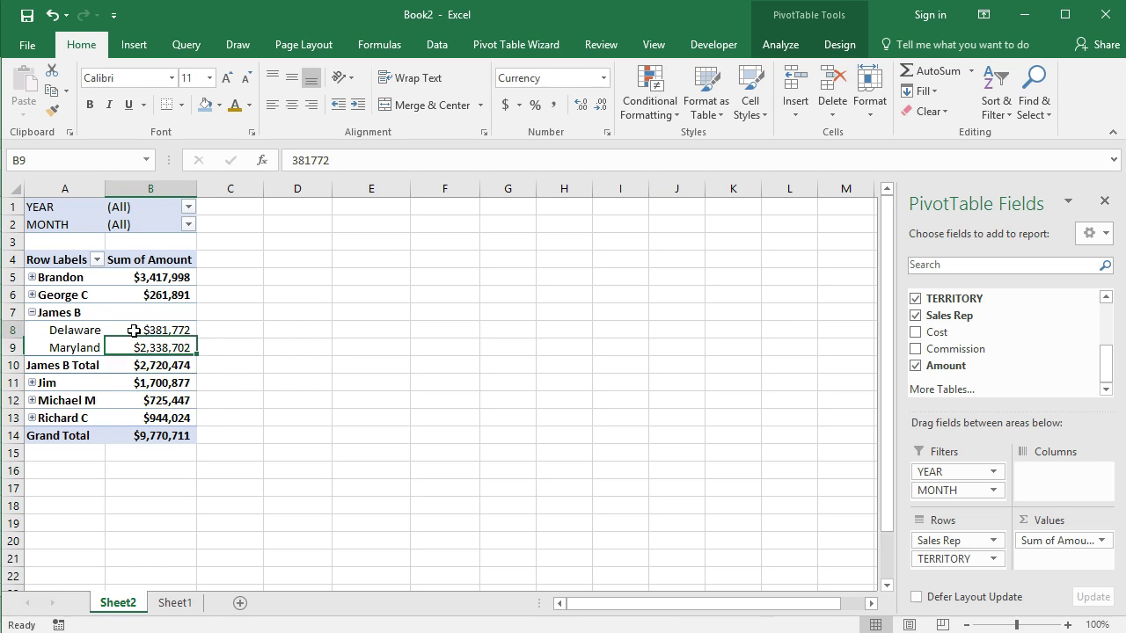
pyautogui.click(32, 313)
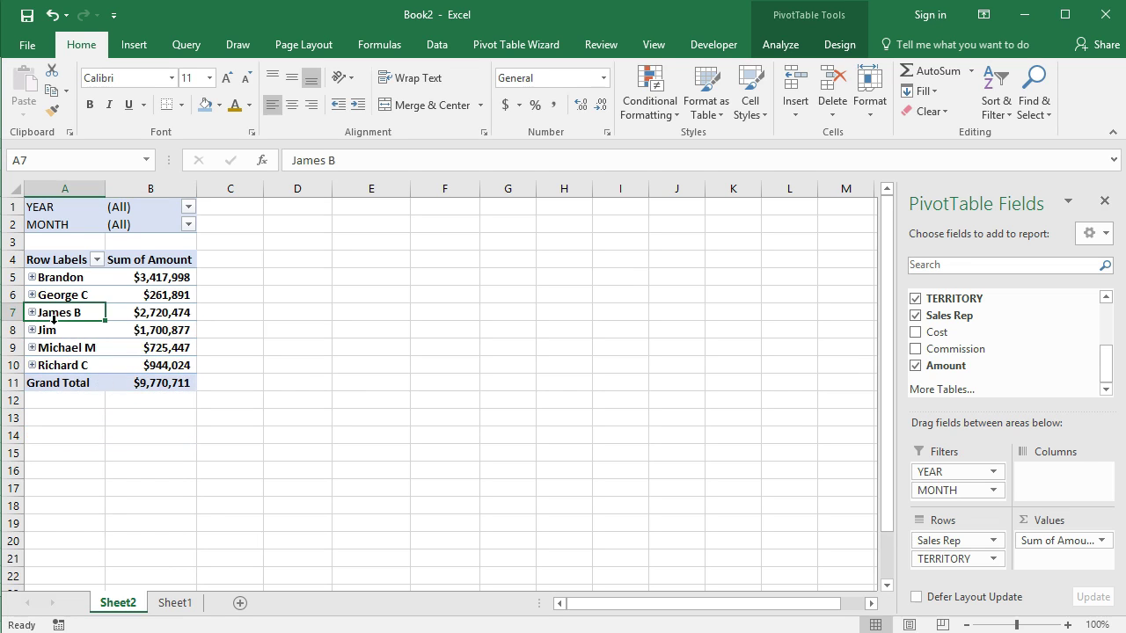
pyautogui.moveTo(139, 278); pyautogui.dragTo(138, 377)
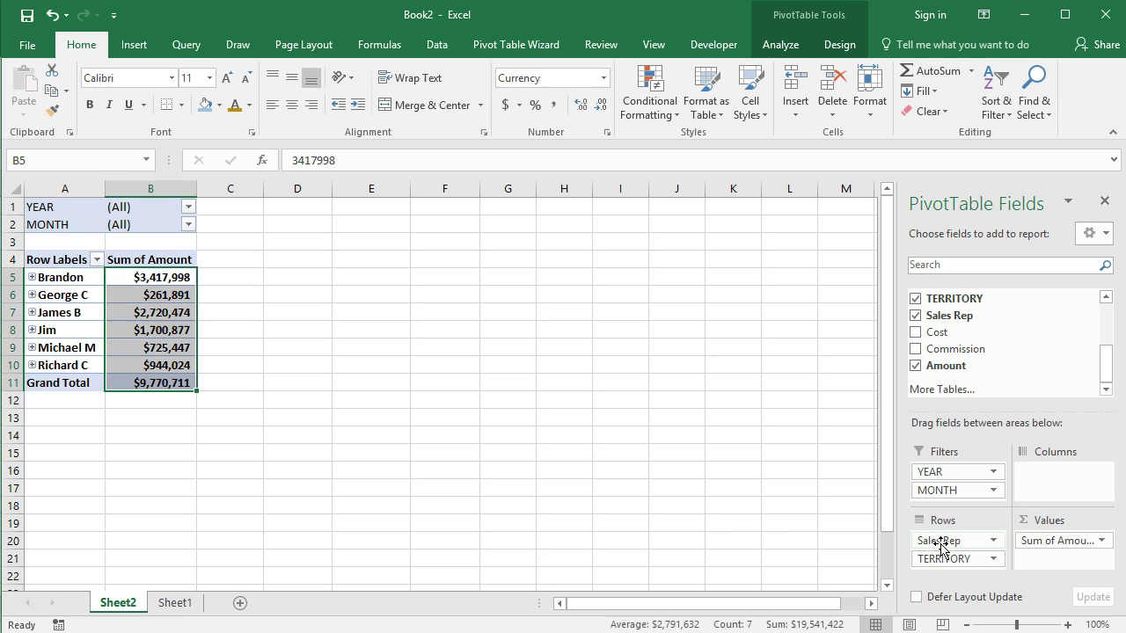
# Move Sales Rep from Rows to Columns, leaving TERRITORY alone as rows
pyautogui.moveTo(940, 540); pyautogui.dragTo(1033, 480)
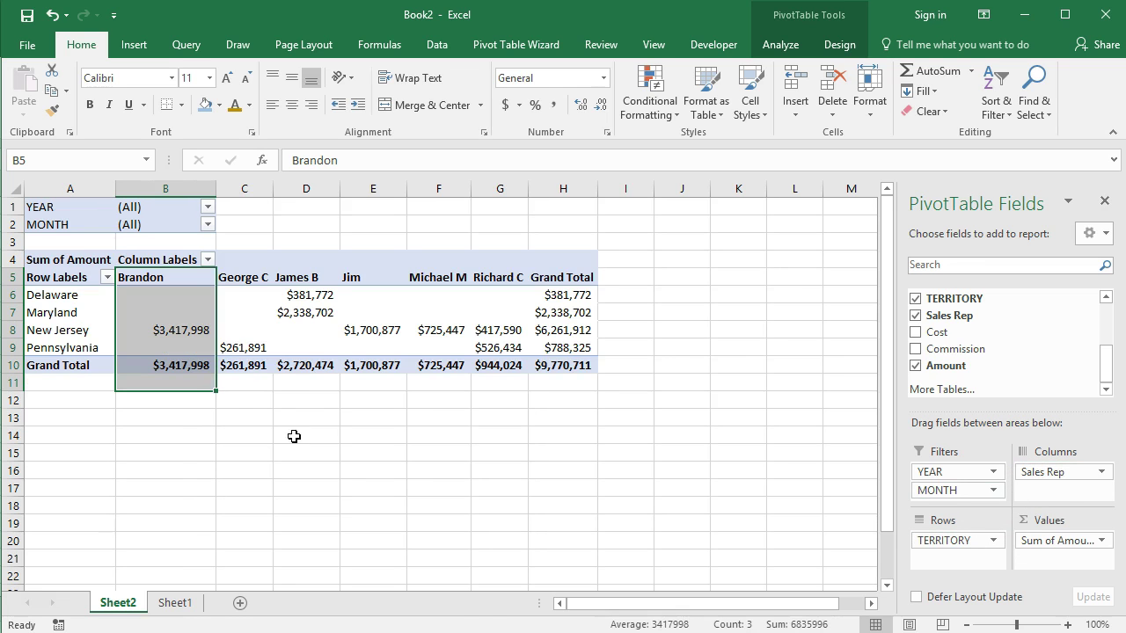
pyautogui.click(178, 278)
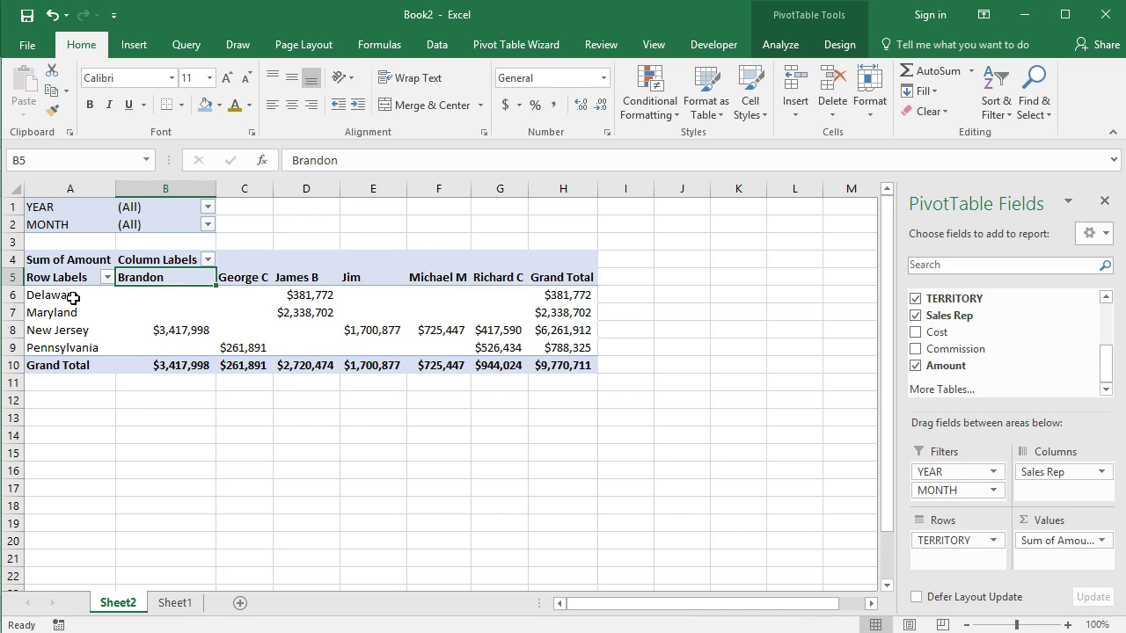
pyautogui.moveTo(73, 298); pyautogui.dragTo(73, 350)
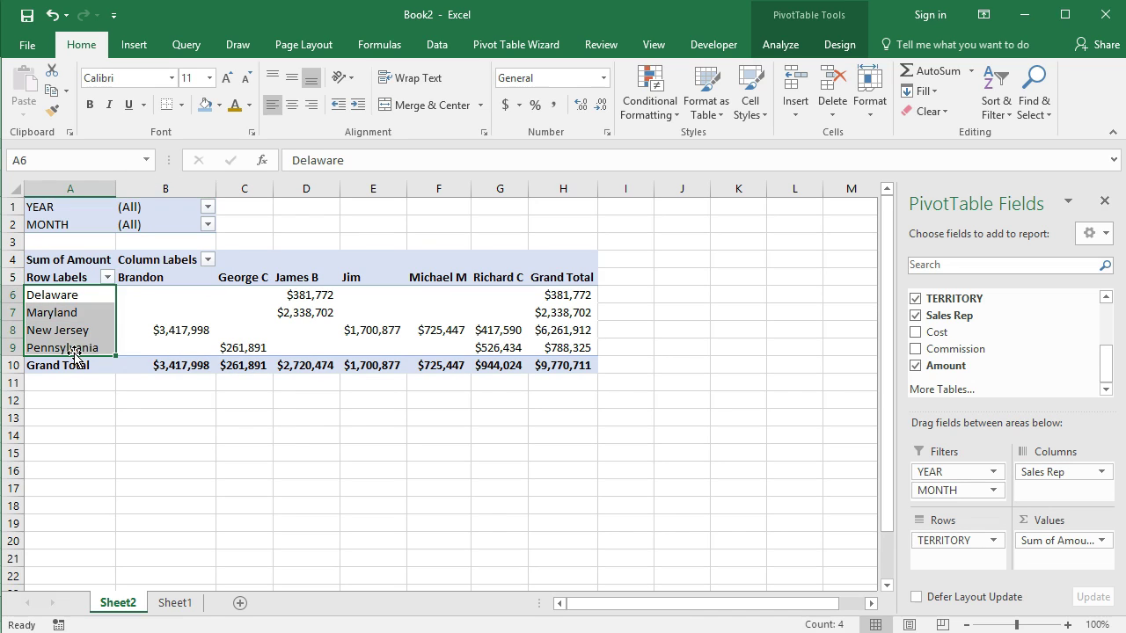
# Review each rep's New Jersey amount and New Jersey's $6,261,912 grand total
pyautogui.click(253, 281)
pyautogui.click(569, 330)
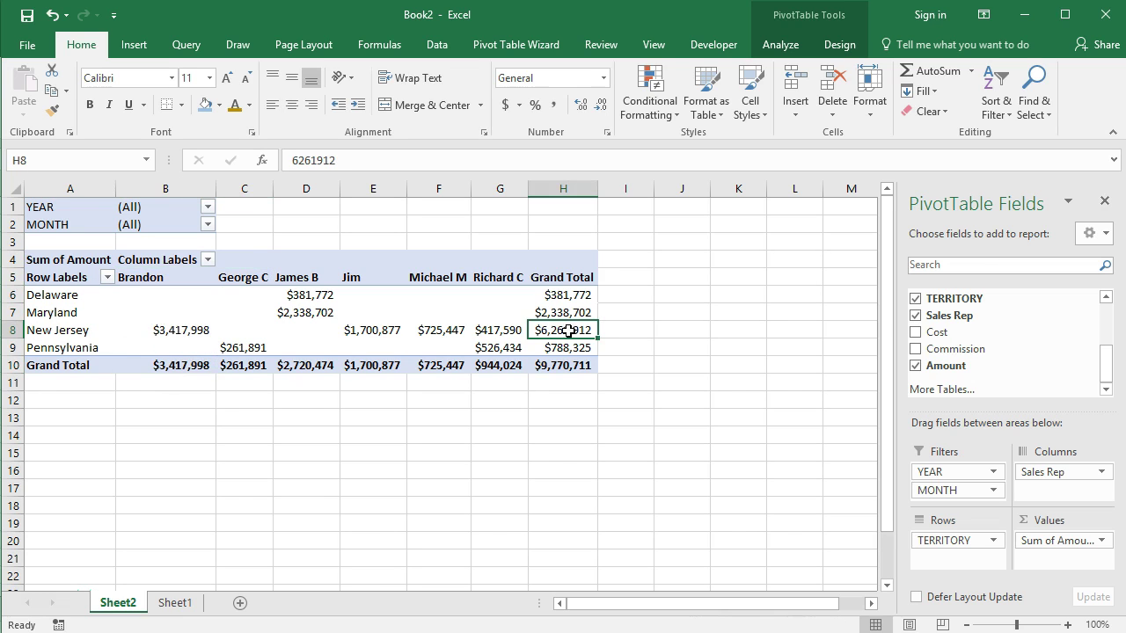
pyautogui.click(186, 330)
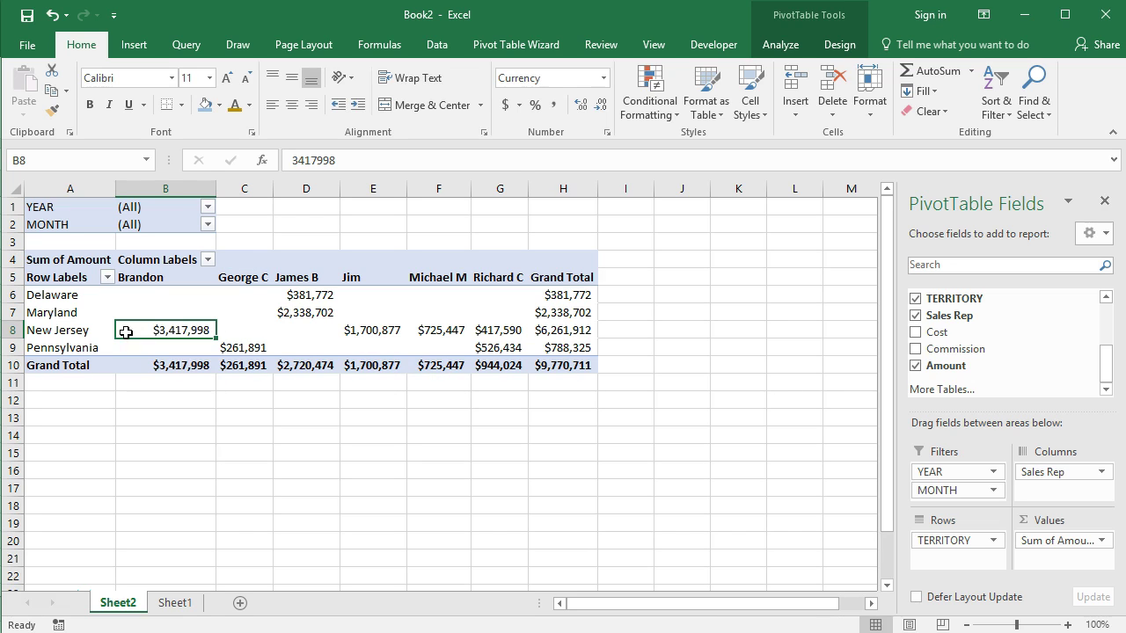
pyautogui.click(392, 332)
pyautogui.click(448, 337)
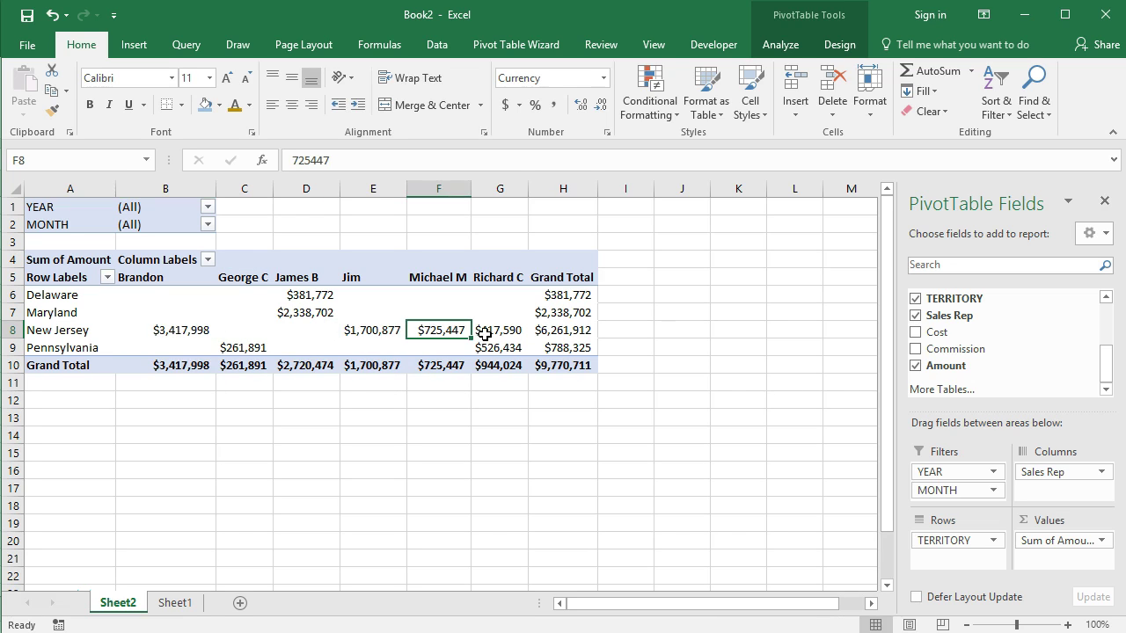
pyautogui.click(502, 331)
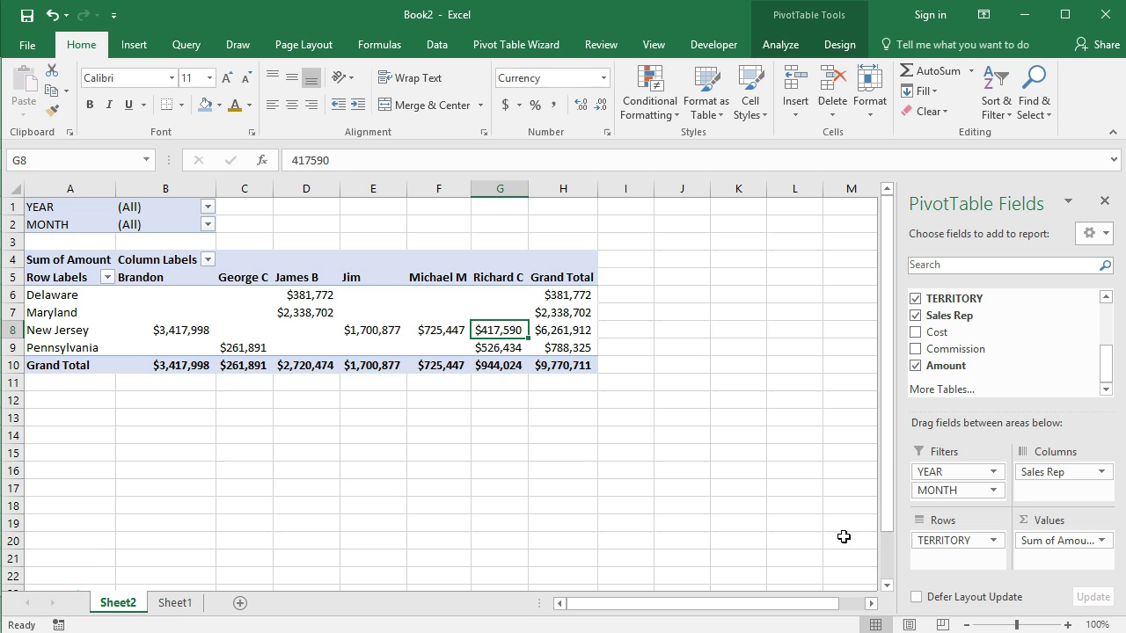
# Move Sales Rep back under TERRITORY in Rows and collapse all four territories
pyautogui.moveTo(1040, 474); pyautogui.dragTo(944, 576)
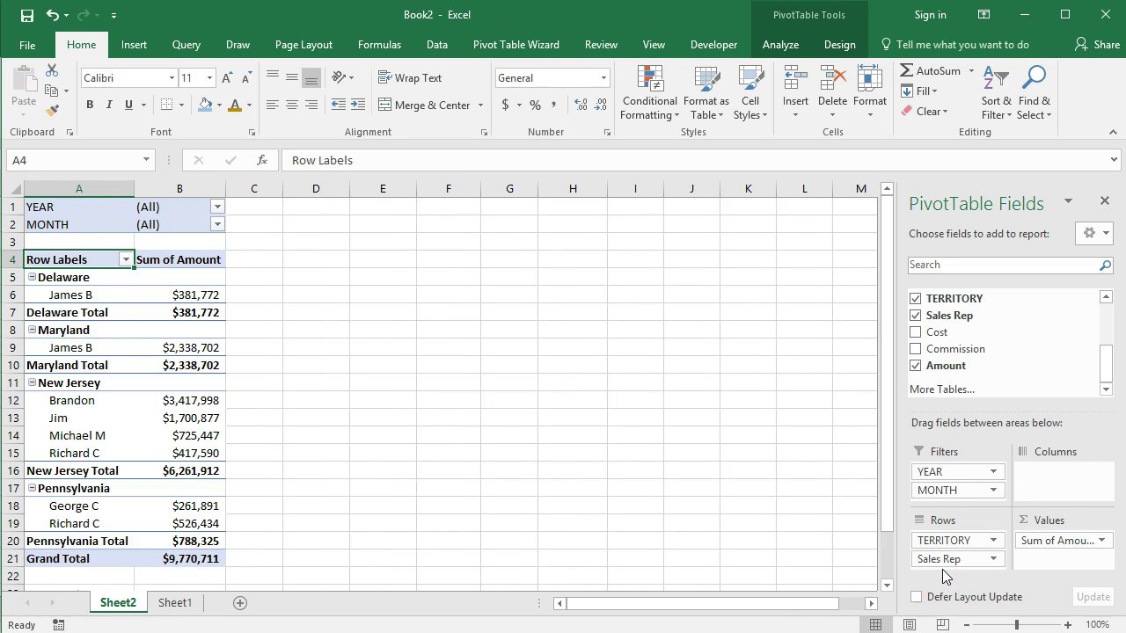
pyautogui.click(31, 277)
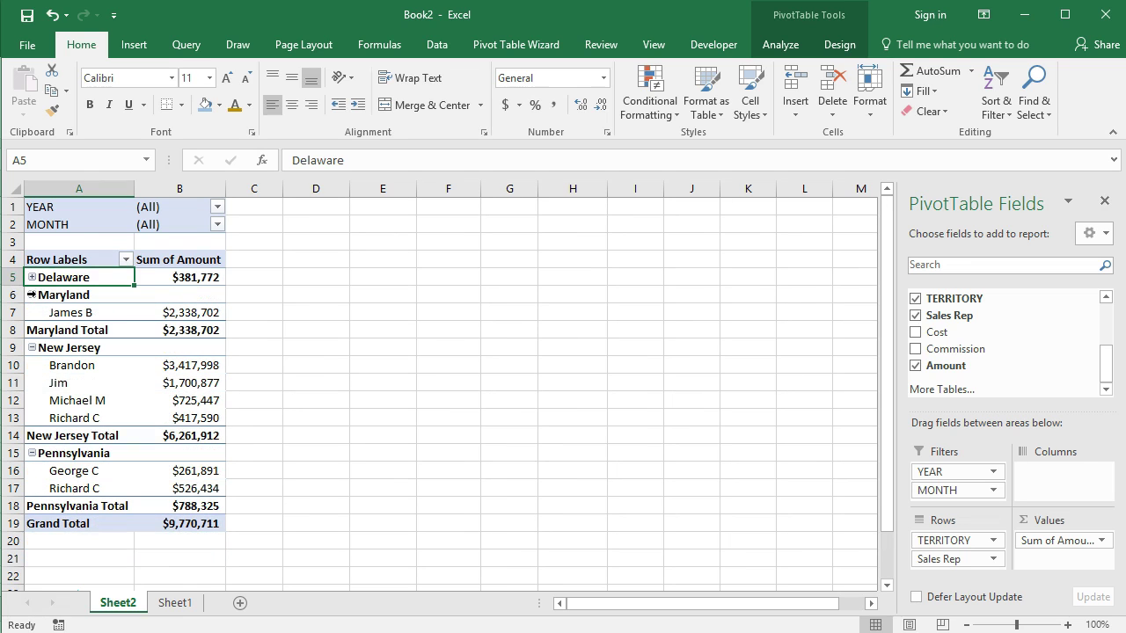
pyautogui.click(31, 295)
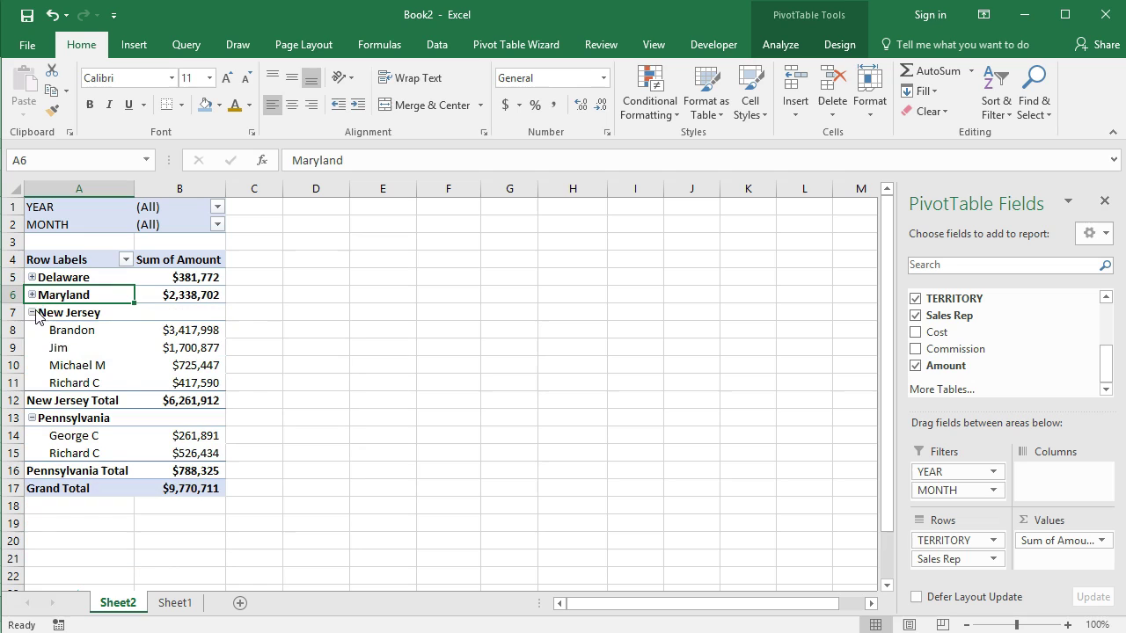
pyautogui.click(31, 313)
pyautogui.click(32, 330)
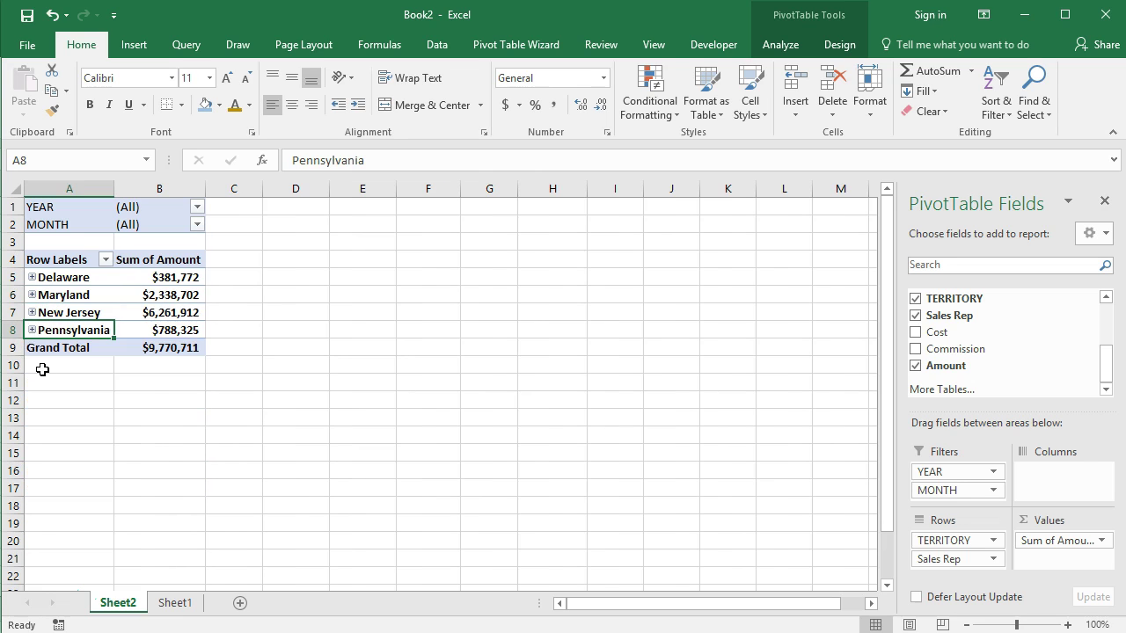
pyautogui.moveTo(161, 281); pyautogui.dragTo(156, 359)
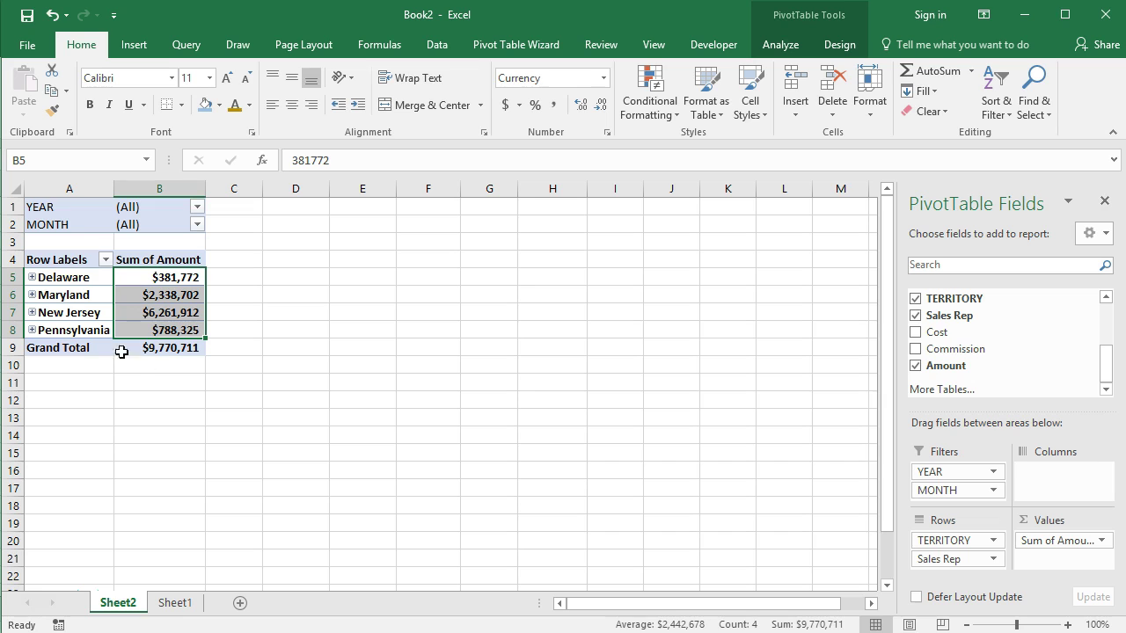
# Expand New Jersey to view its four sales reps, then collapse it again
pyautogui.click(31, 312)
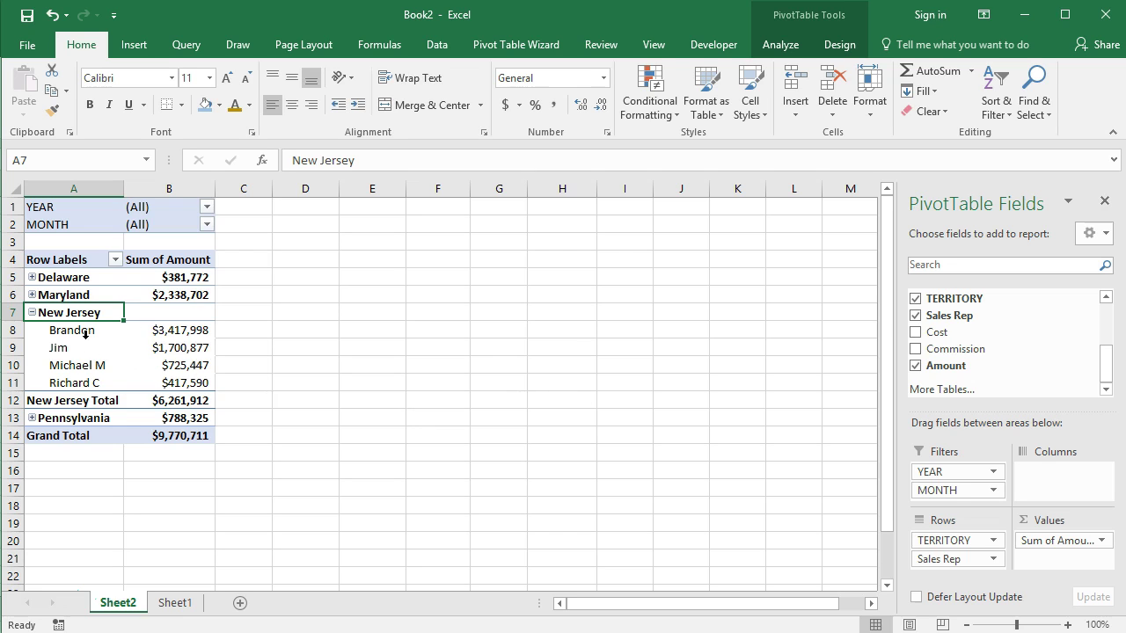
pyautogui.moveTo(83, 331); pyautogui.dragTo(84, 372)
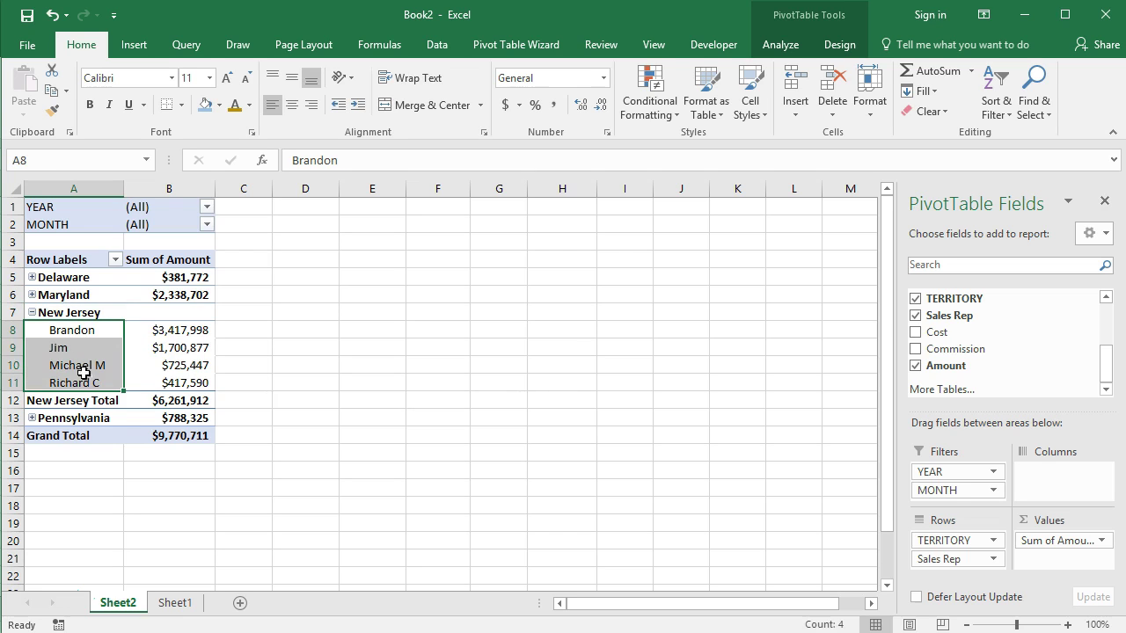
pyautogui.click(31, 312)
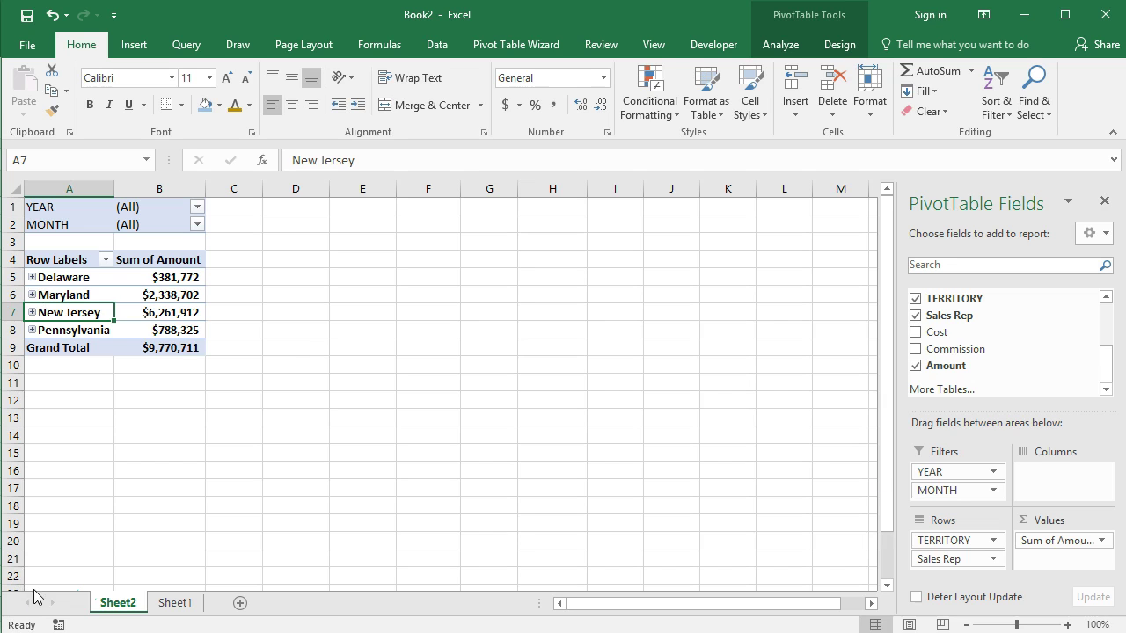
# Select the whole territory pivot table, A1:B9, including the YEAR and MONTH filters
pyautogui.click(1100, 542)
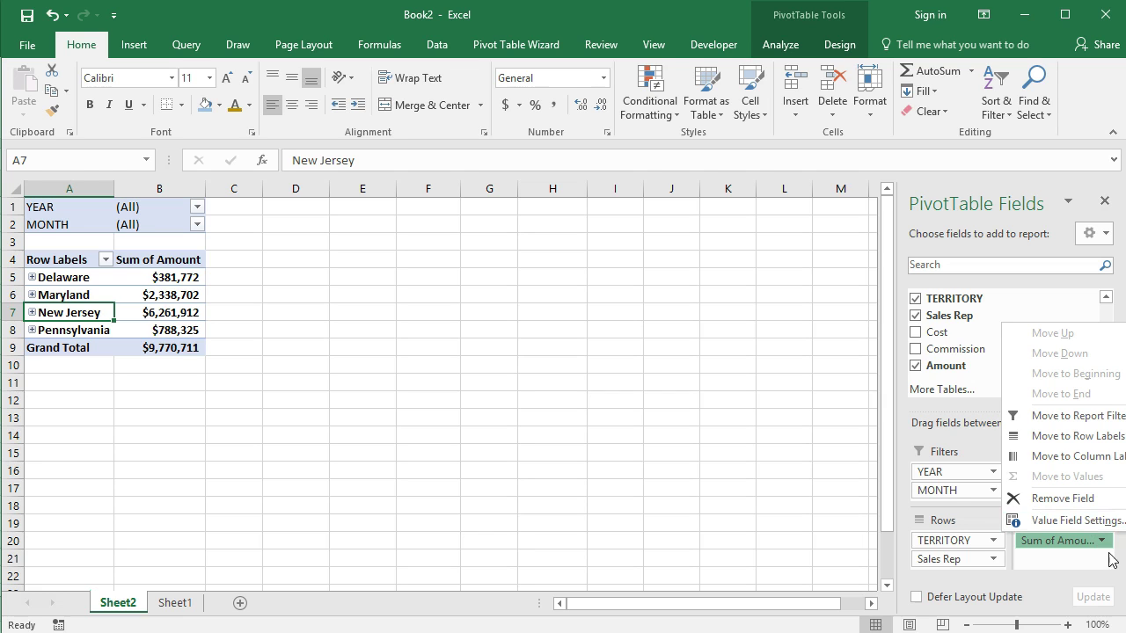
pyautogui.click(681, 517)
pyautogui.click(29, 296)
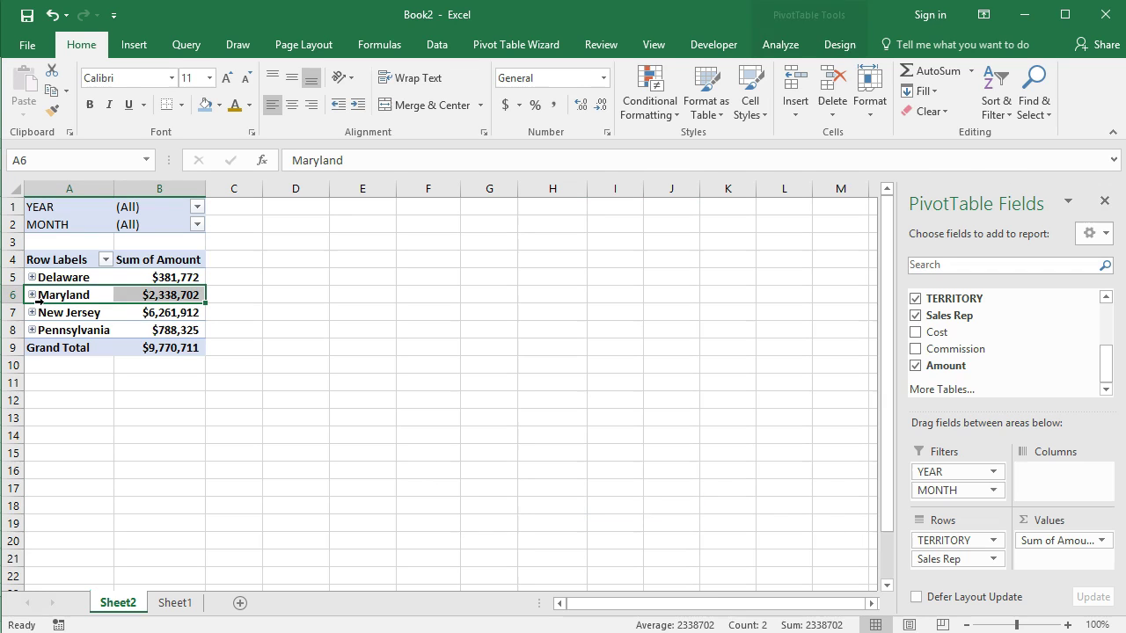
pyautogui.click(24, 209)
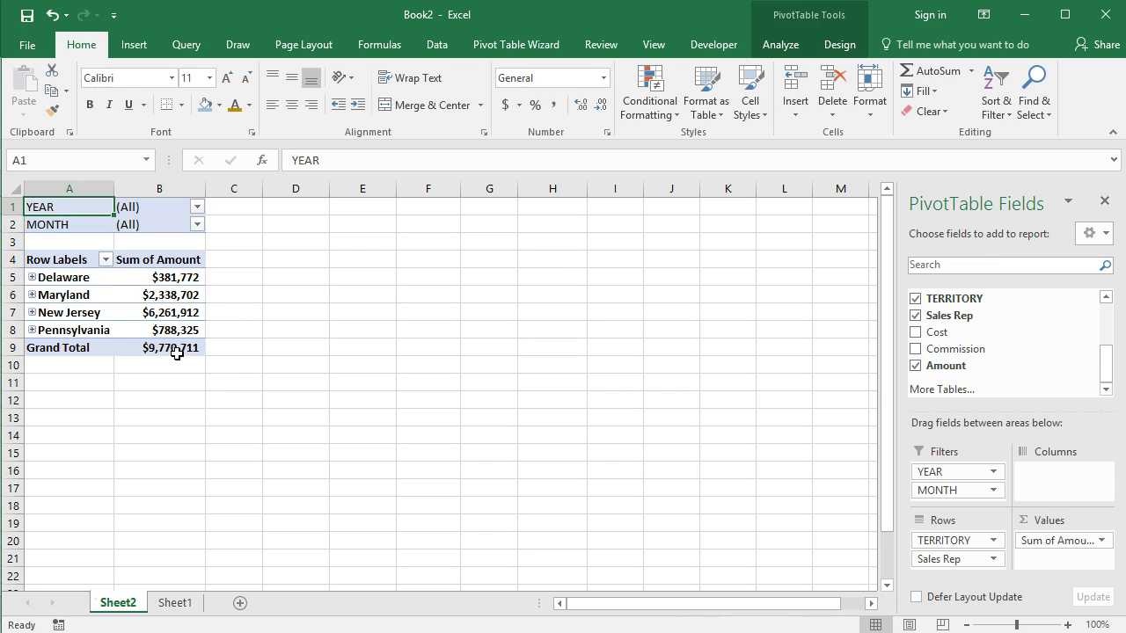
pyautogui.keyDown('shift'); pyautogui.click(181, 356); pyautogui.keyUp('shift')
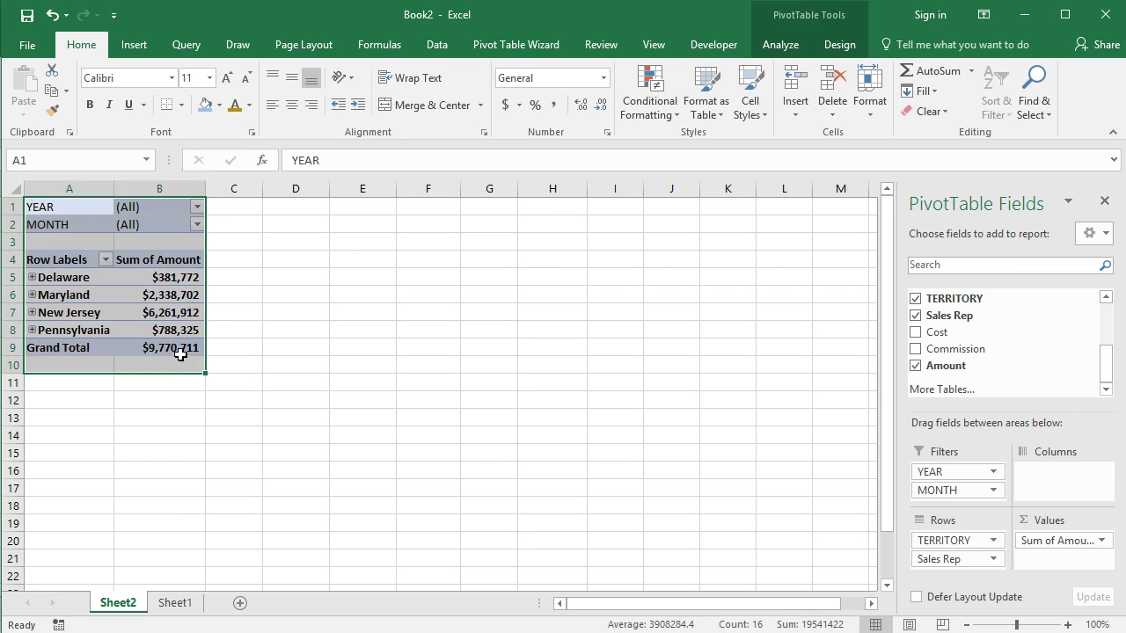
pyautogui.keyDown('shift'); pyautogui.click(178, 348); pyautogui.keyUp('shift')
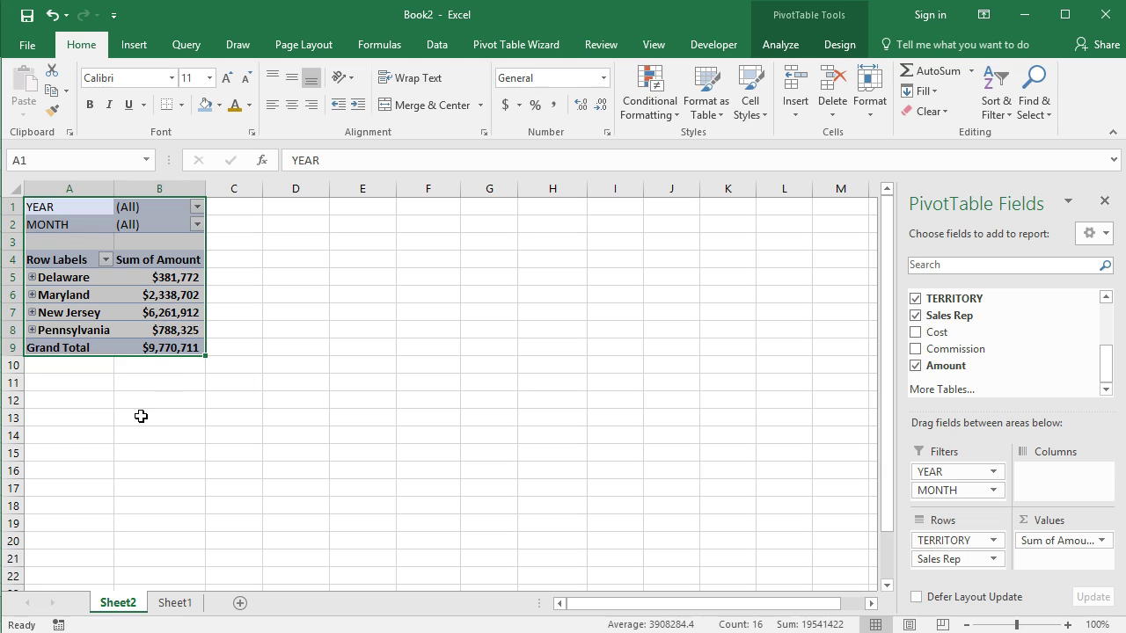
# Paste a copy of the pivot table at E1 and widen column F
pyautogui.hotkey('ctrl', 'c')
pyautogui.click(372, 205)
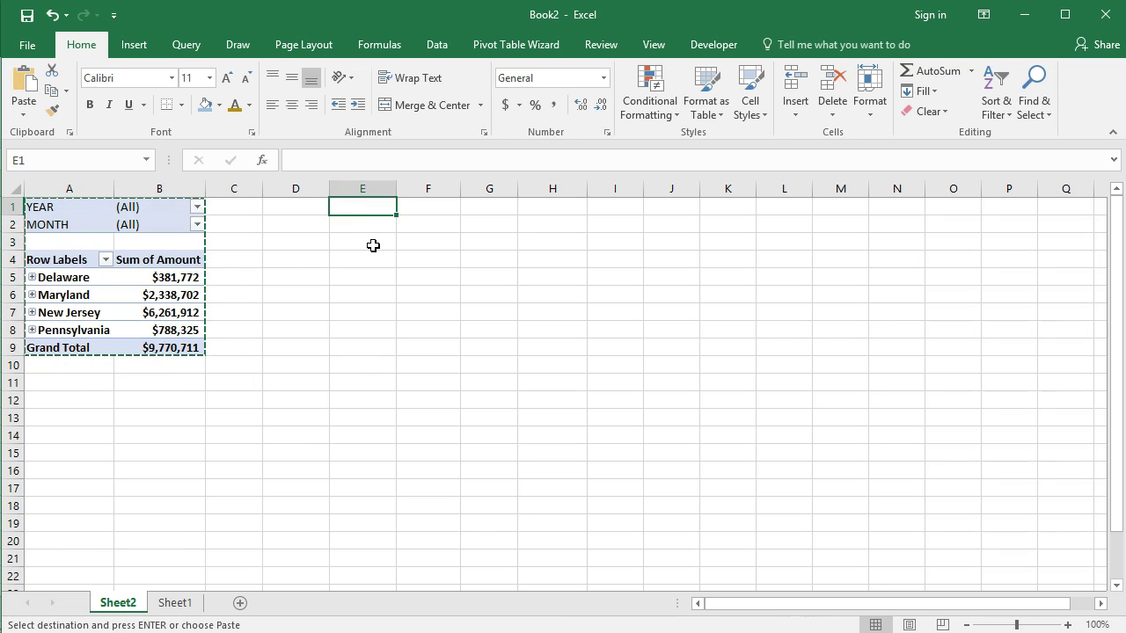
pyautogui.hotkey('ctrl', 'v')
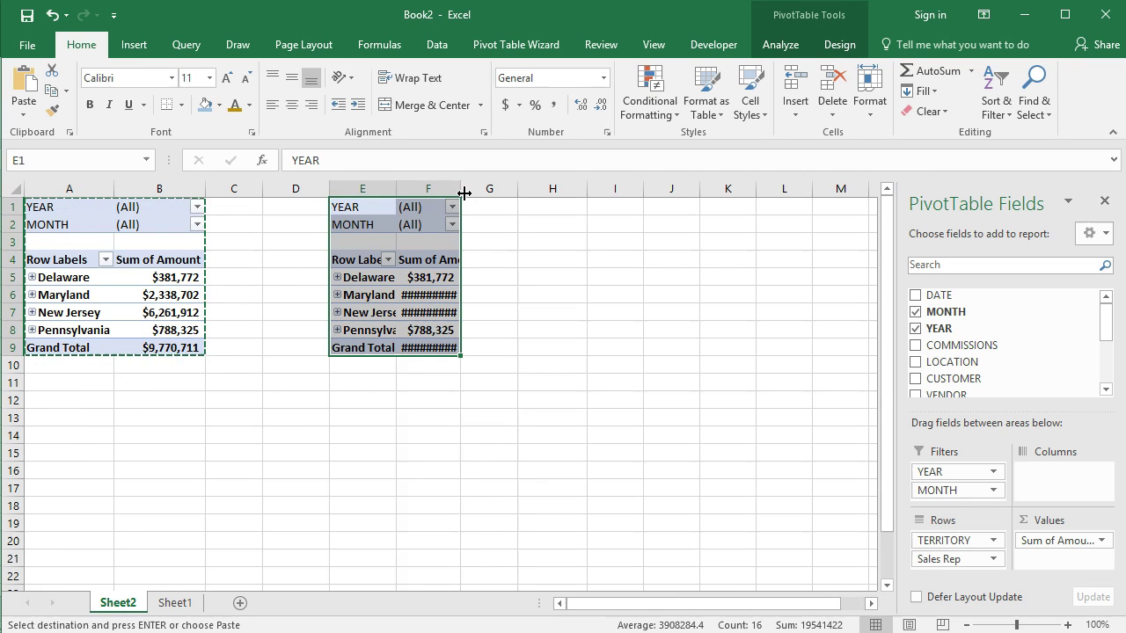
pyautogui.moveTo(460, 191); pyautogui.dragTo(503, 200)
# Regroup the copied pivot table with Sales Rep above TERRITORY in Rows
pyautogui.click(375, 299)
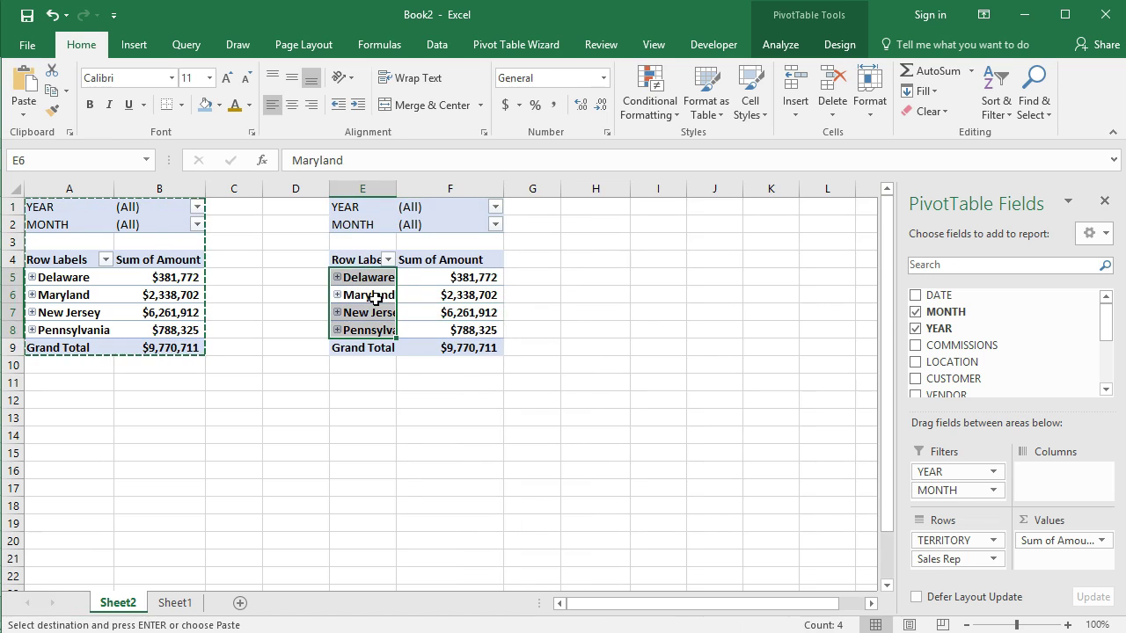
pyautogui.click(136, 333)
pyautogui.click(370, 279)
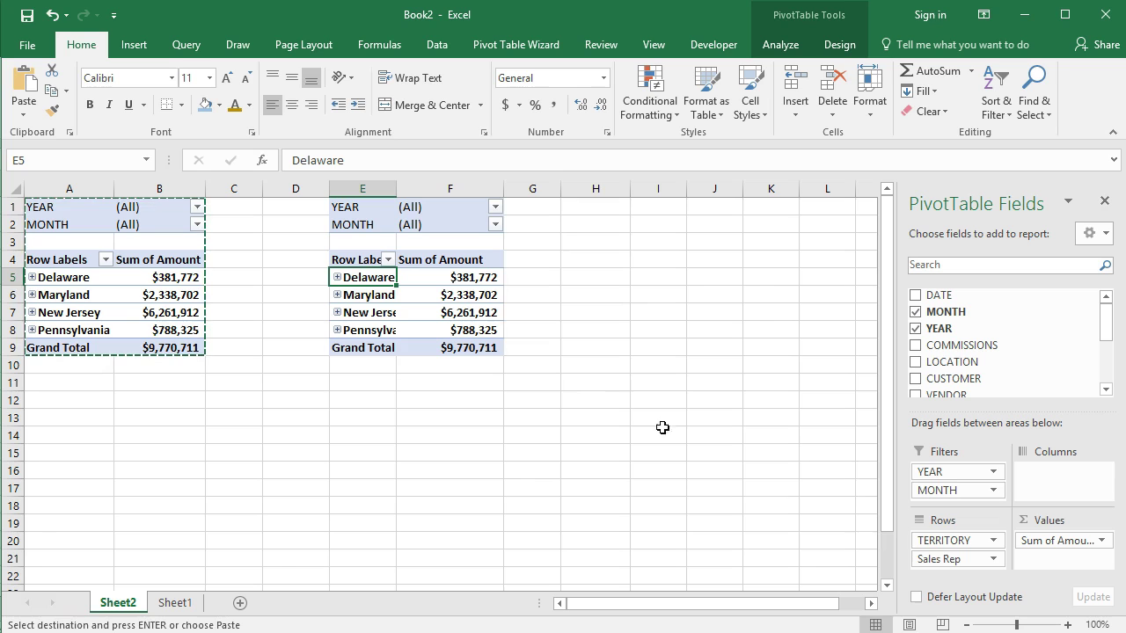
pyautogui.moveTo(932, 559); pyautogui.dragTo(935, 540)
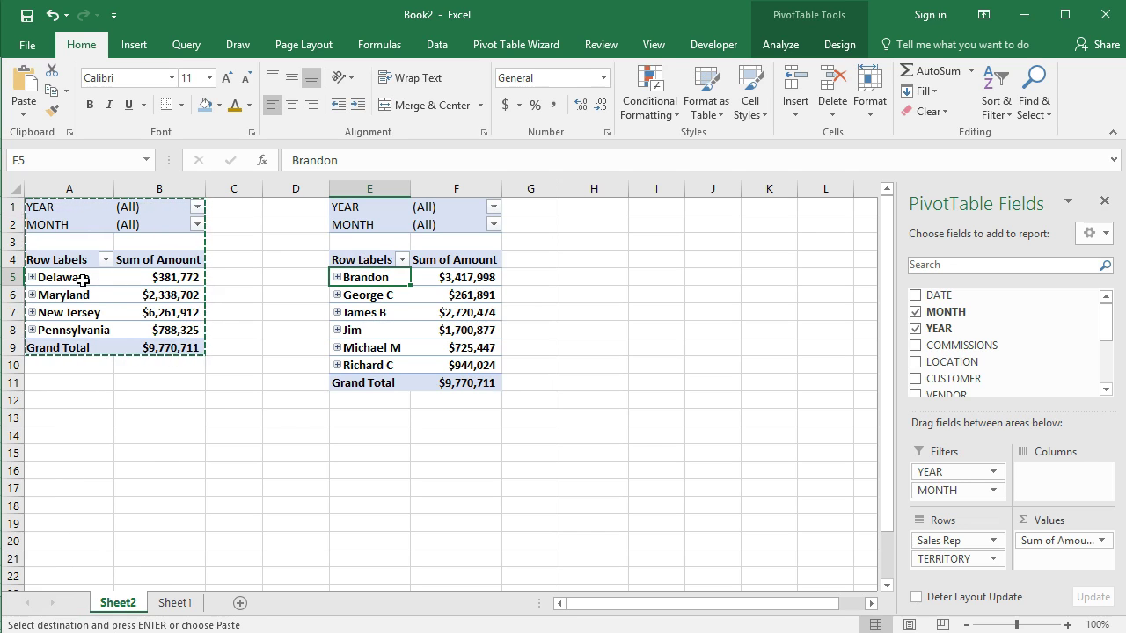
# Collapse Brandon's territory detail so every sales rep shows a single total row
pyautogui.click(337, 278)
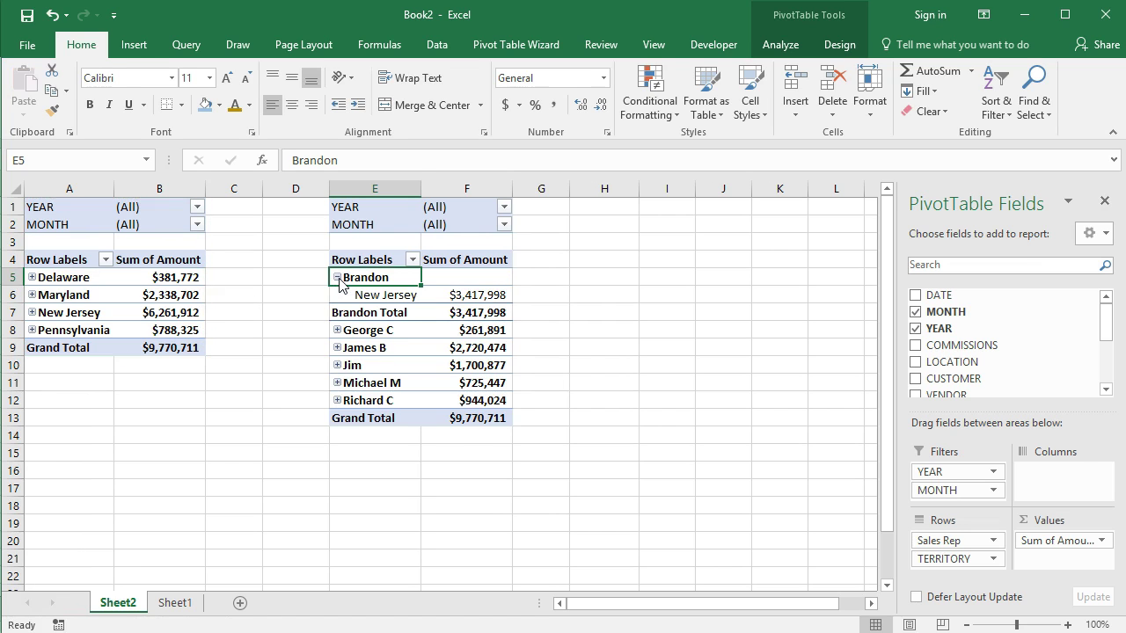
pyautogui.click(327, 276)
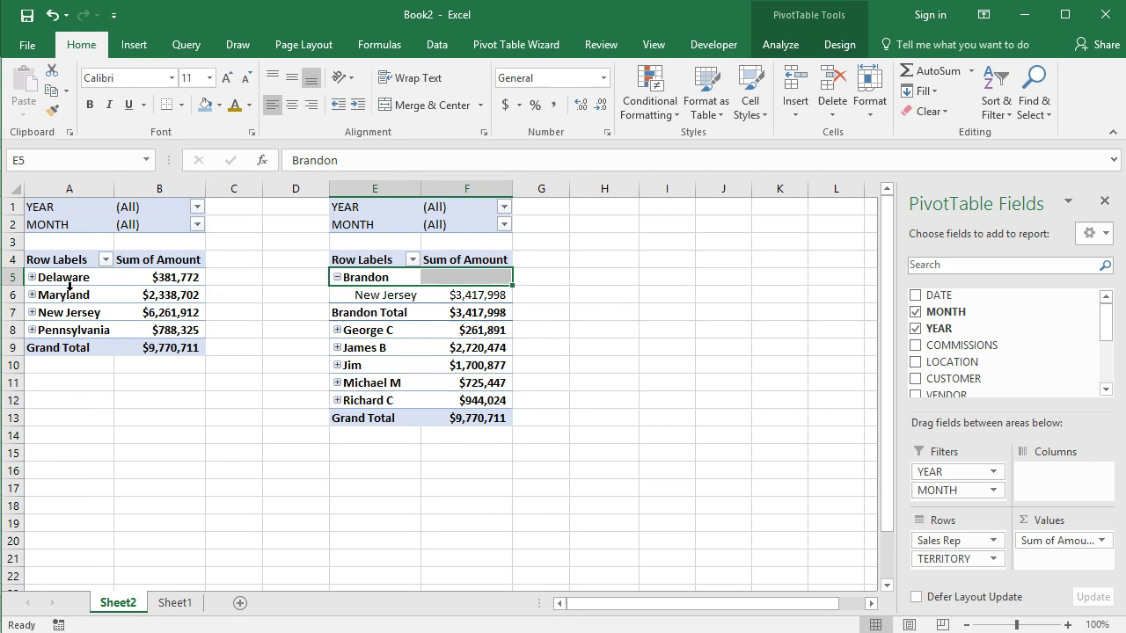
pyautogui.click(33, 278)
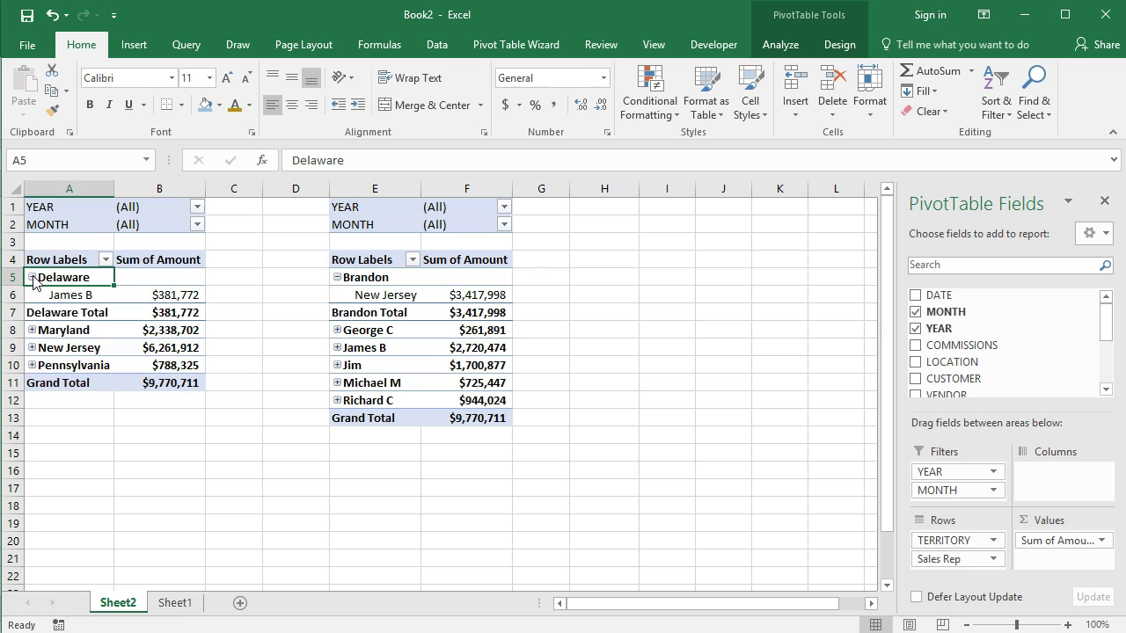
pyautogui.click(33, 278)
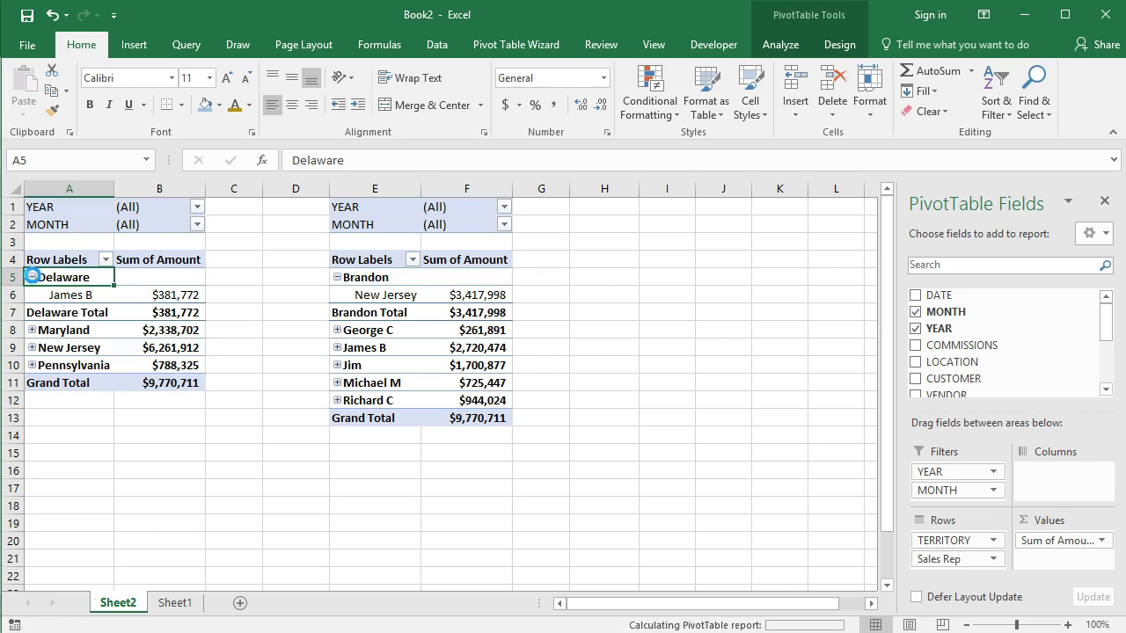
pyautogui.click(337, 277)
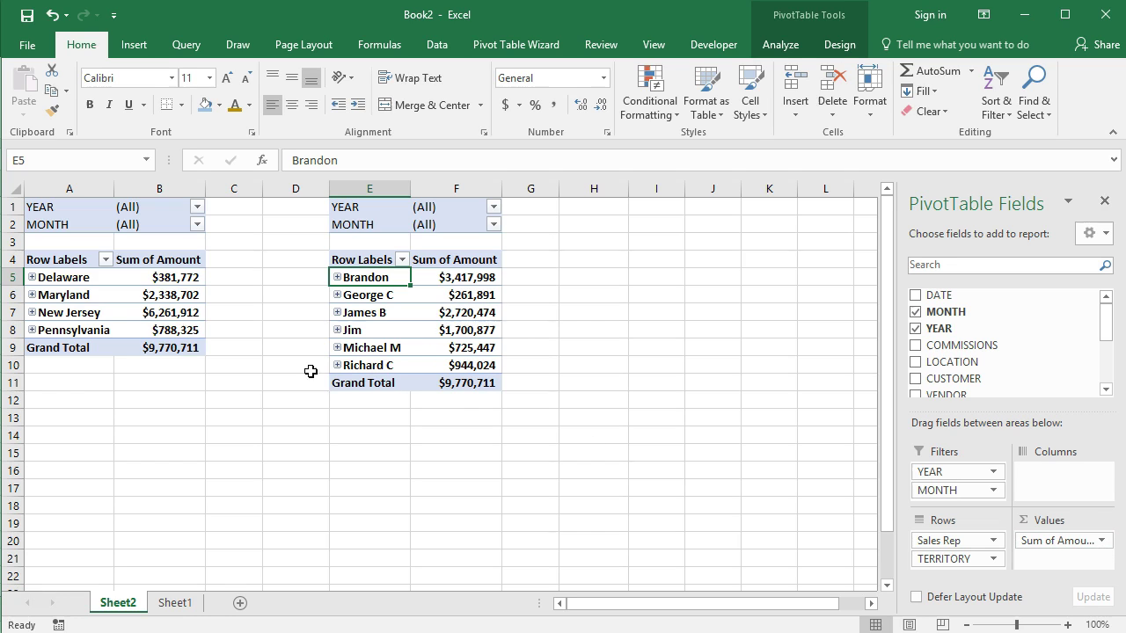
# Switch the second table's Amount summary from Sum to Count, then select counts F5:F11
pyautogui.click(1103, 541)
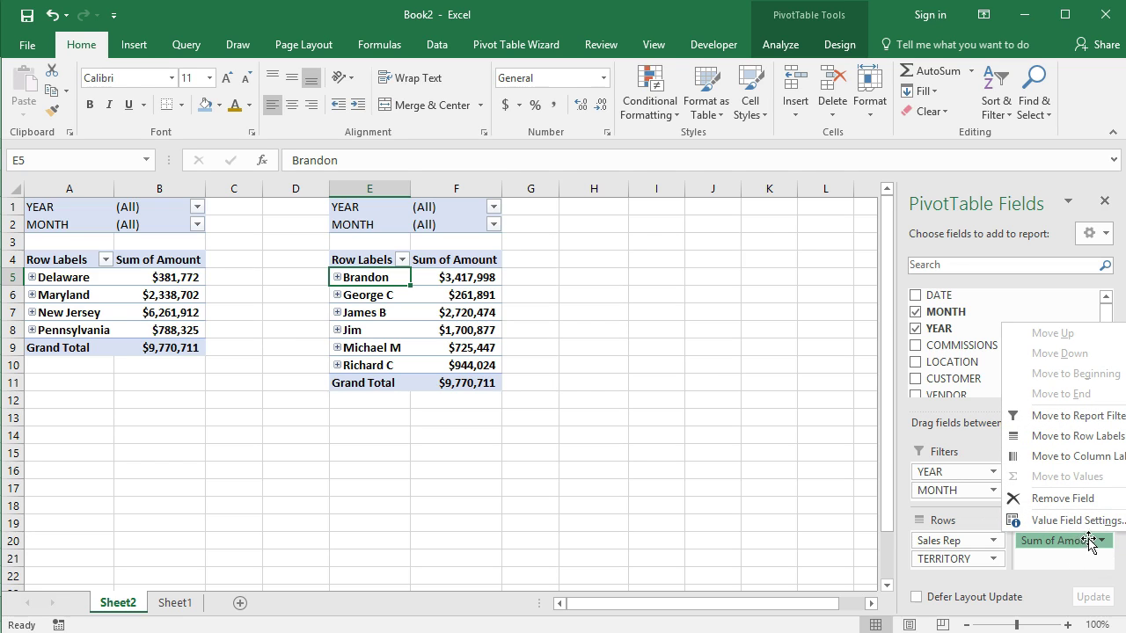
pyautogui.click(1075, 521)
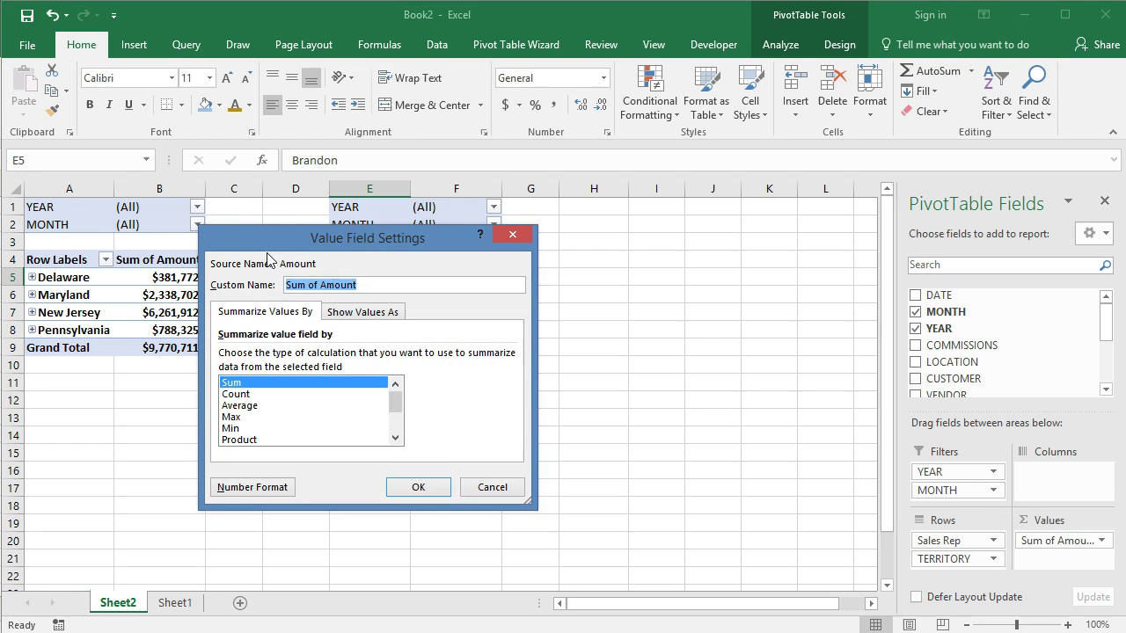
pyautogui.moveTo(265, 248); pyautogui.dragTo(668, 229)
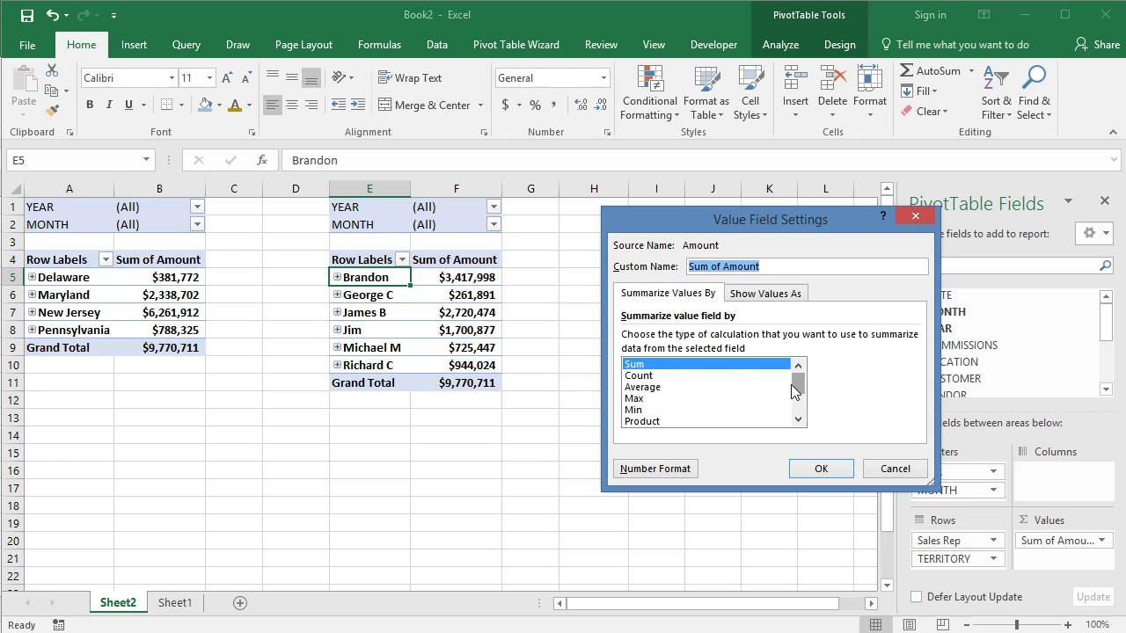
pyautogui.click(661, 375)
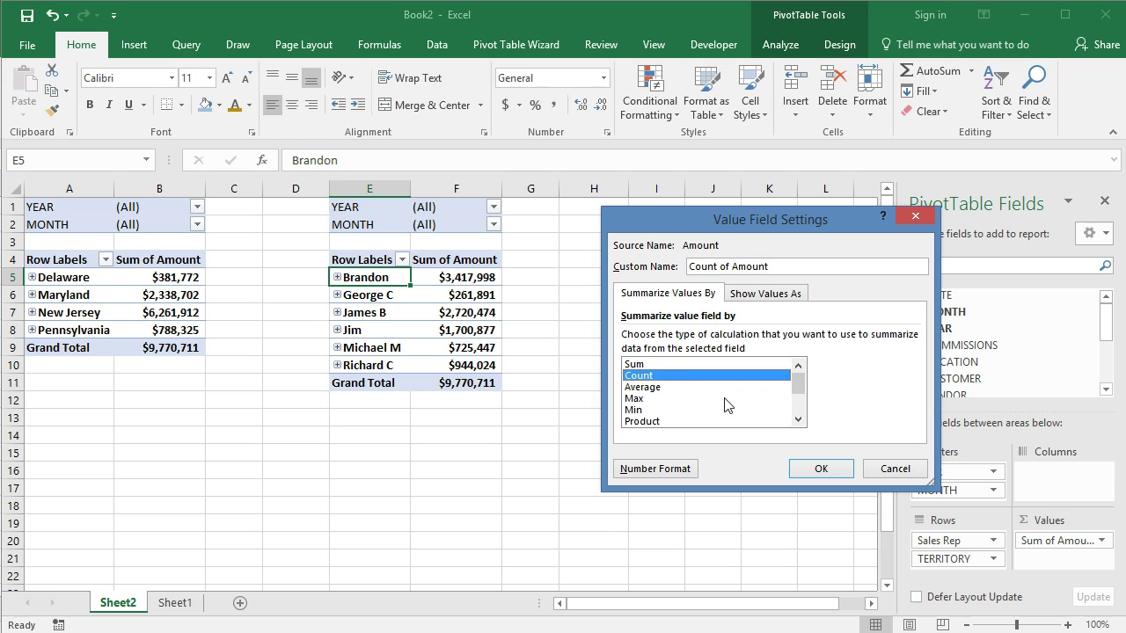
pyautogui.click(816, 471)
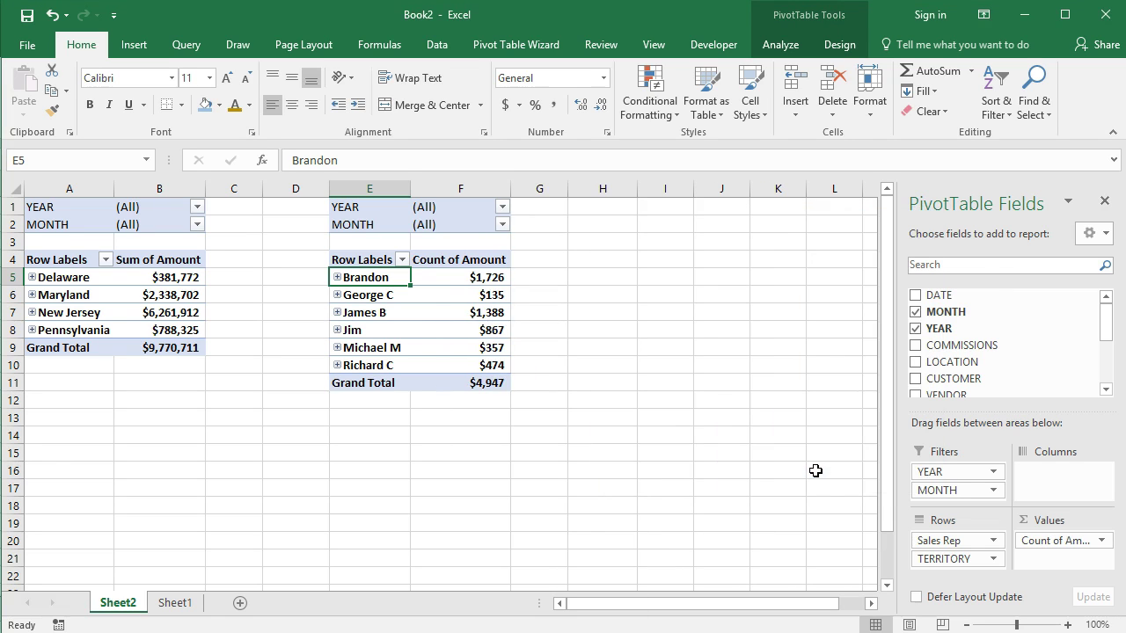
pyautogui.moveTo(443, 279); pyautogui.dragTo(432, 378)
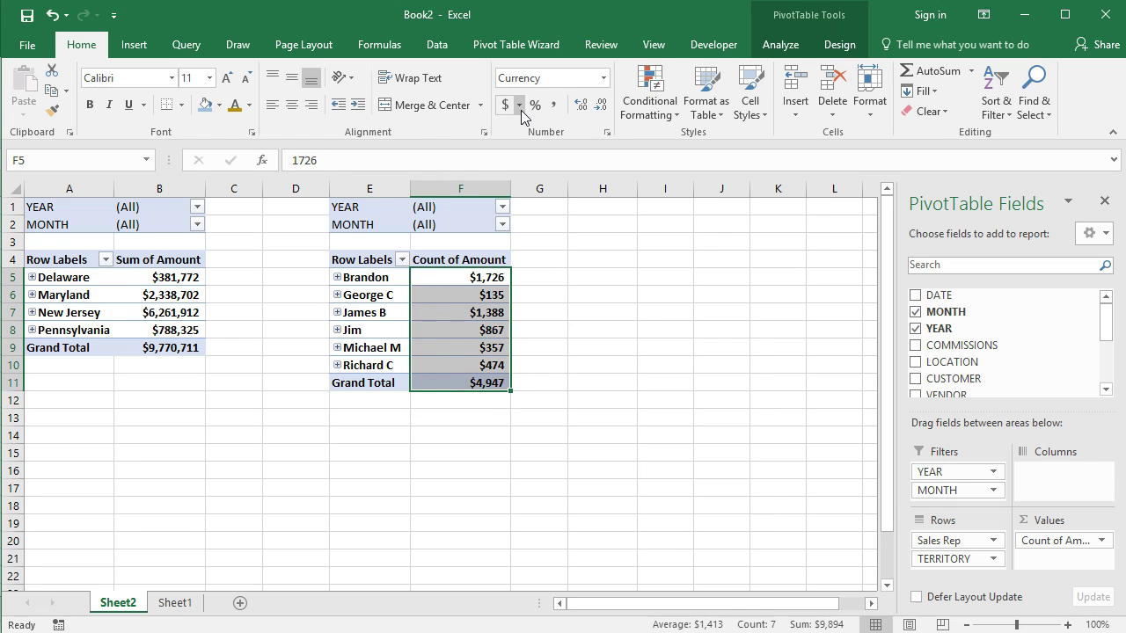
# Format the counts as plain Number with no decimals, e.g. Brandon 1726, total 4947
pyautogui.click(604, 79)
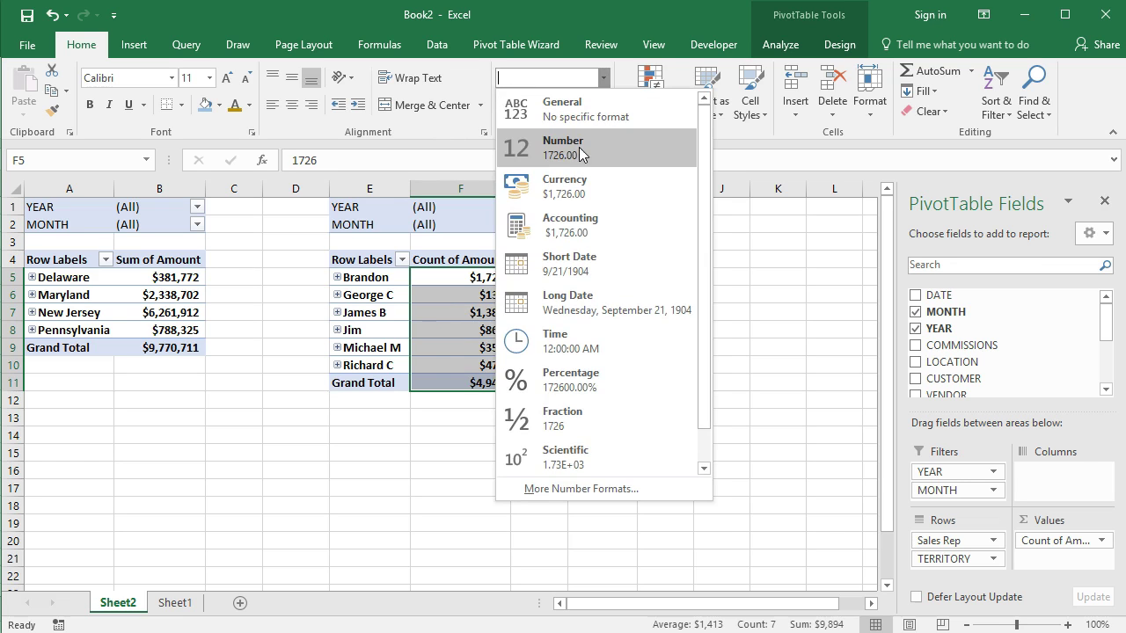
pyautogui.click(583, 156)
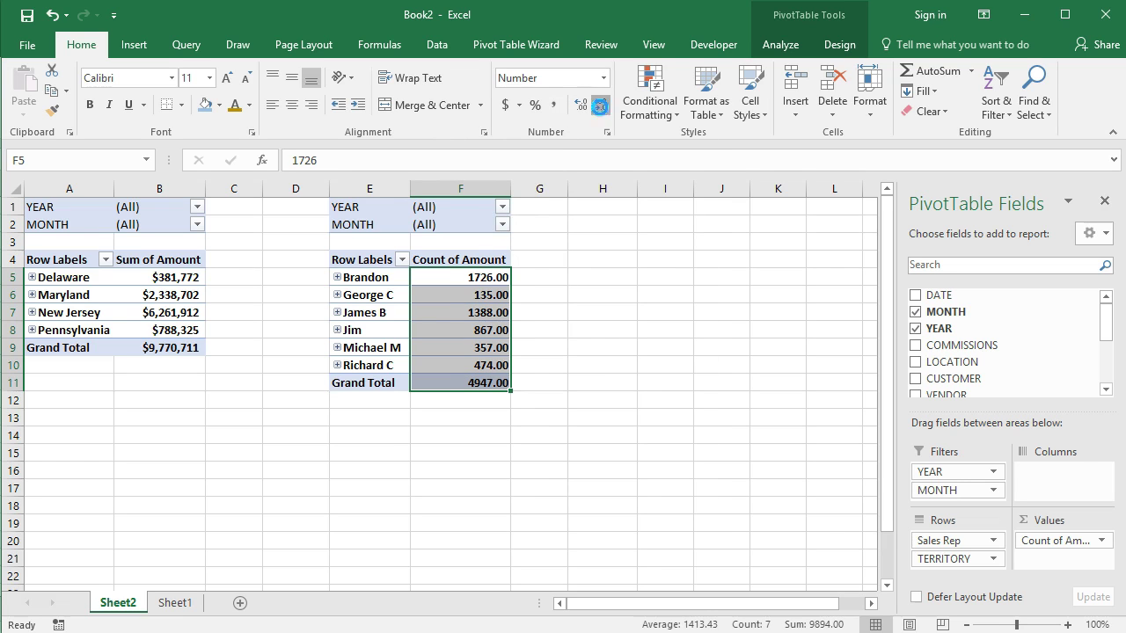
pyautogui.click(600, 106)
pyautogui.click(601, 105)
pyautogui.click(472, 382)
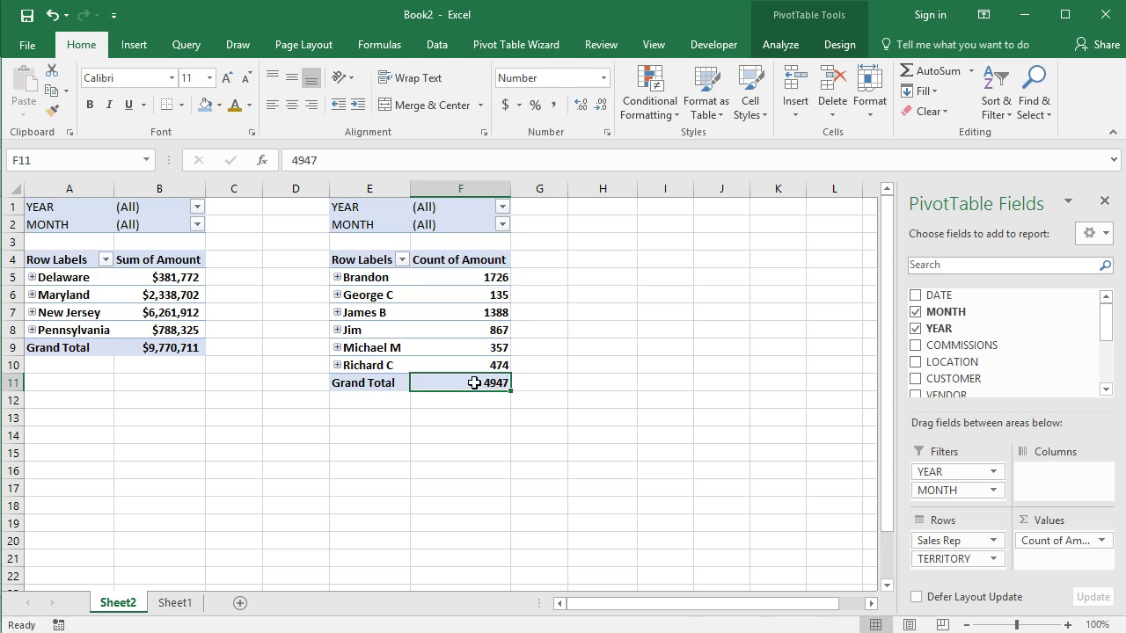
pyautogui.moveTo(472, 275); pyautogui.dragTo(479, 384)
pyautogui.click(468, 365)
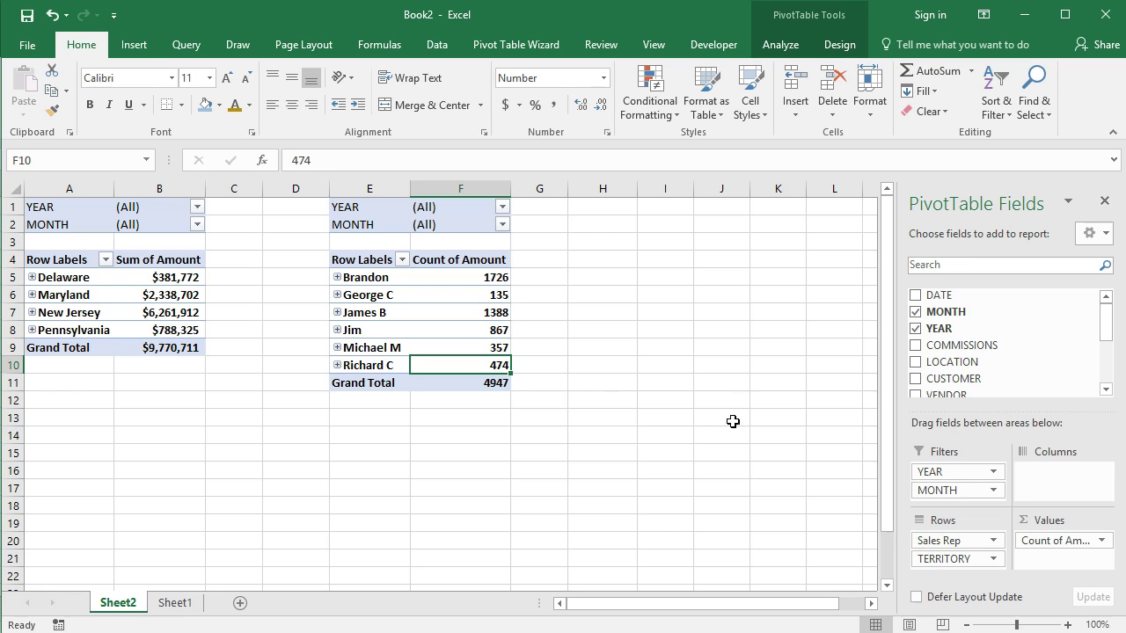
pyautogui.moveTo(432, 278)
pyautogui.mouseDown()
pyautogui.moveTo(438, 294)
pyautogui.moveTo(432, 276)
pyautogui.mouseUp()
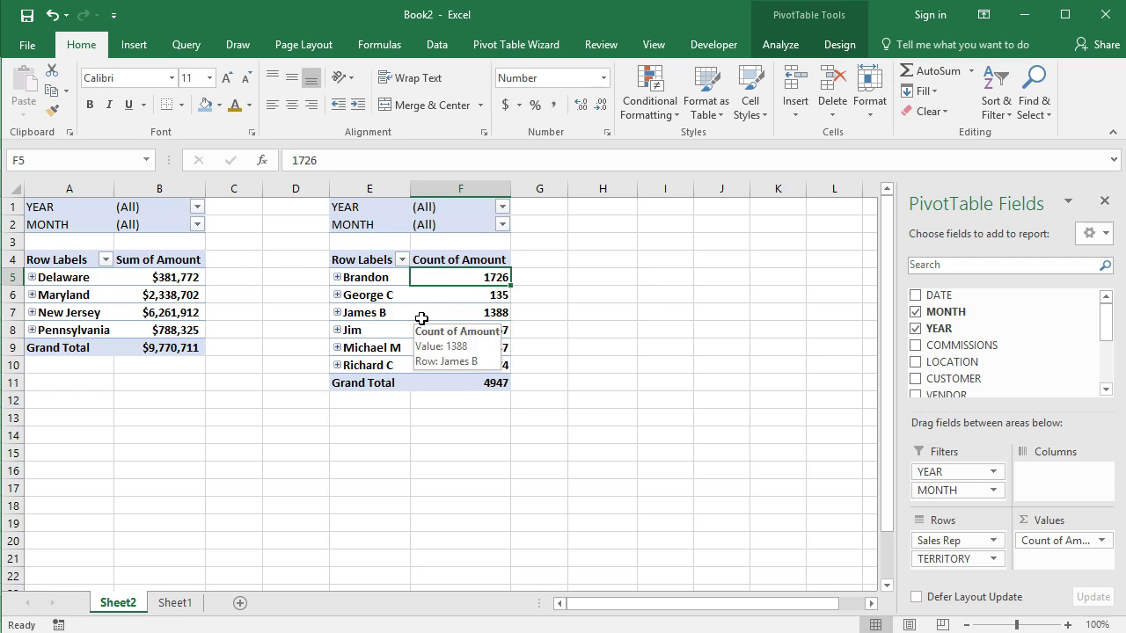
# Copy the sales-rep pivot table E1:F11 to H1 and widen column I
pyautogui.click(382, 204)
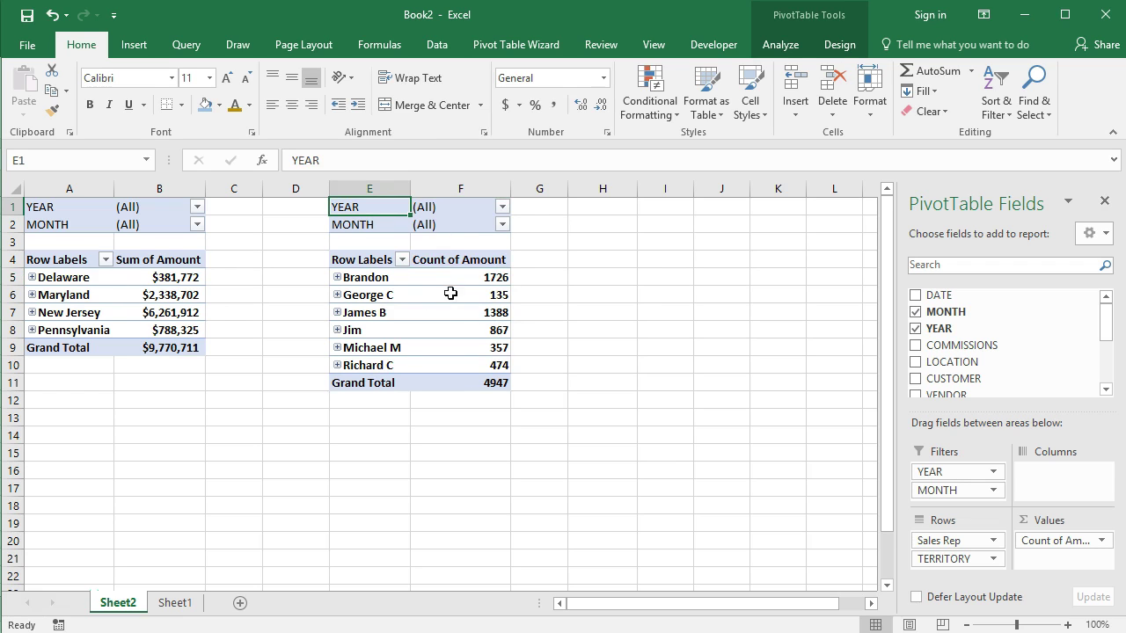
pyautogui.keyDown('shift'); pyautogui.click(478, 379); pyautogui.keyUp('shift')
pyautogui.hotkey('ctrl', 'c')
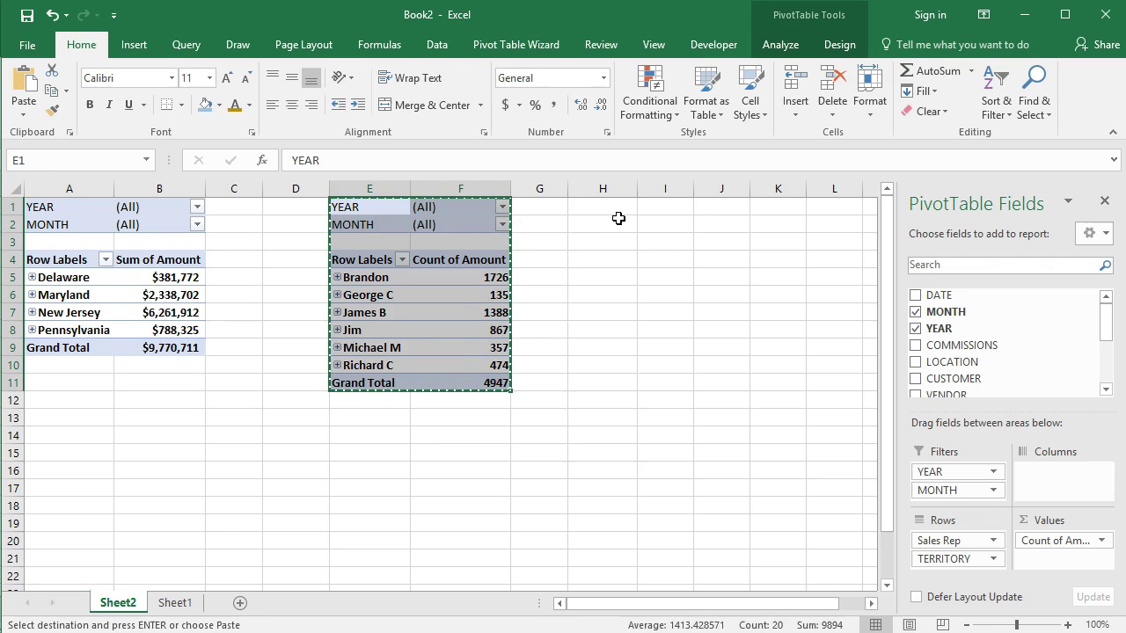
pyautogui.click(618, 218)
pyautogui.hotkey('ctrl', 'v')
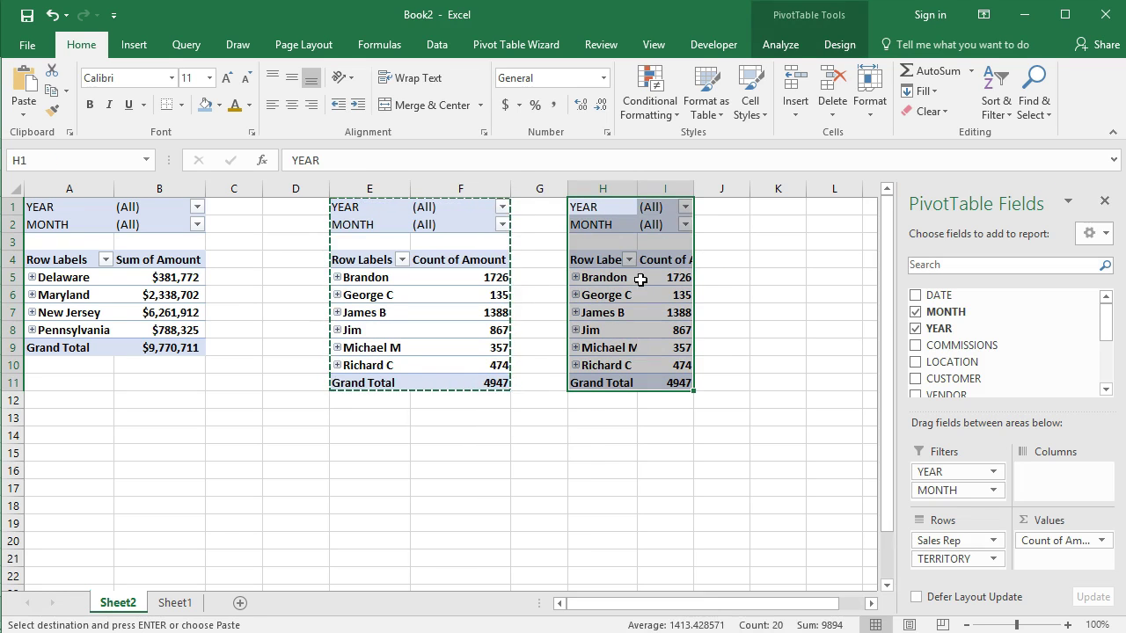
pyautogui.moveTo(696, 186); pyautogui.dragTo(726, 188)
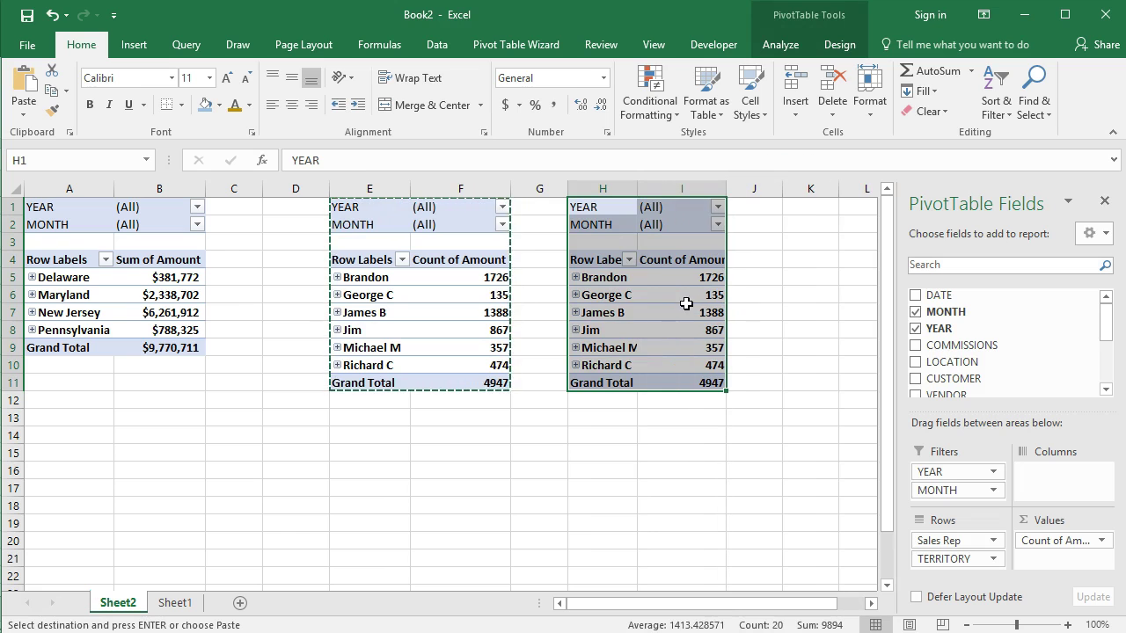
# Change the new copy to Sum of Amount in Accounting format with fewer decimals
pyautogui.click(682, 278)
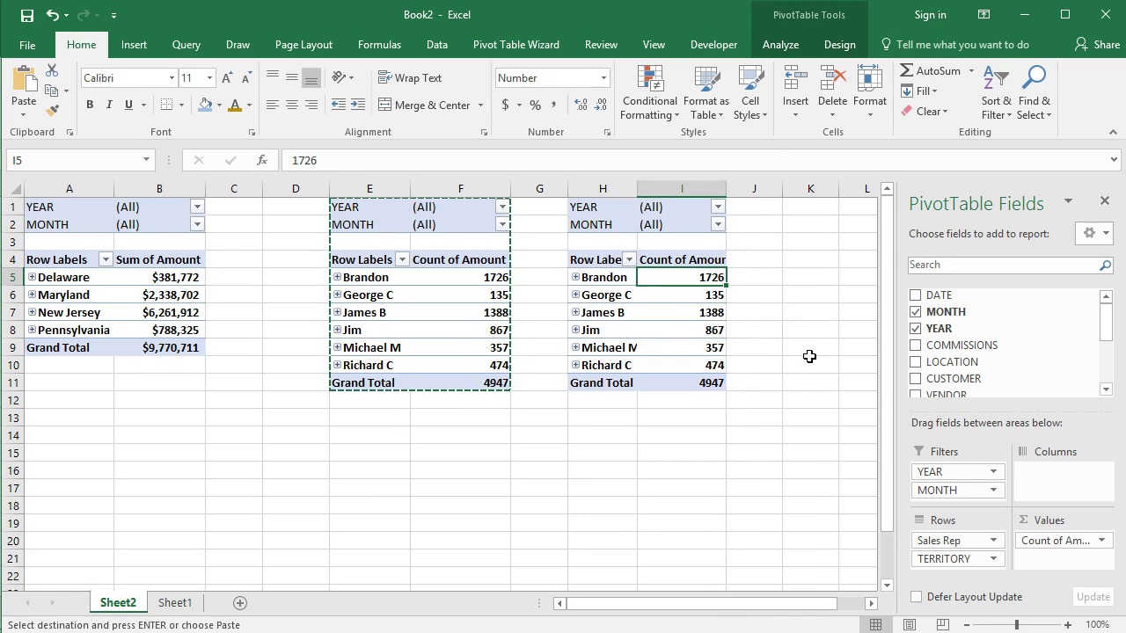
pyautogui.click(1100, 542)
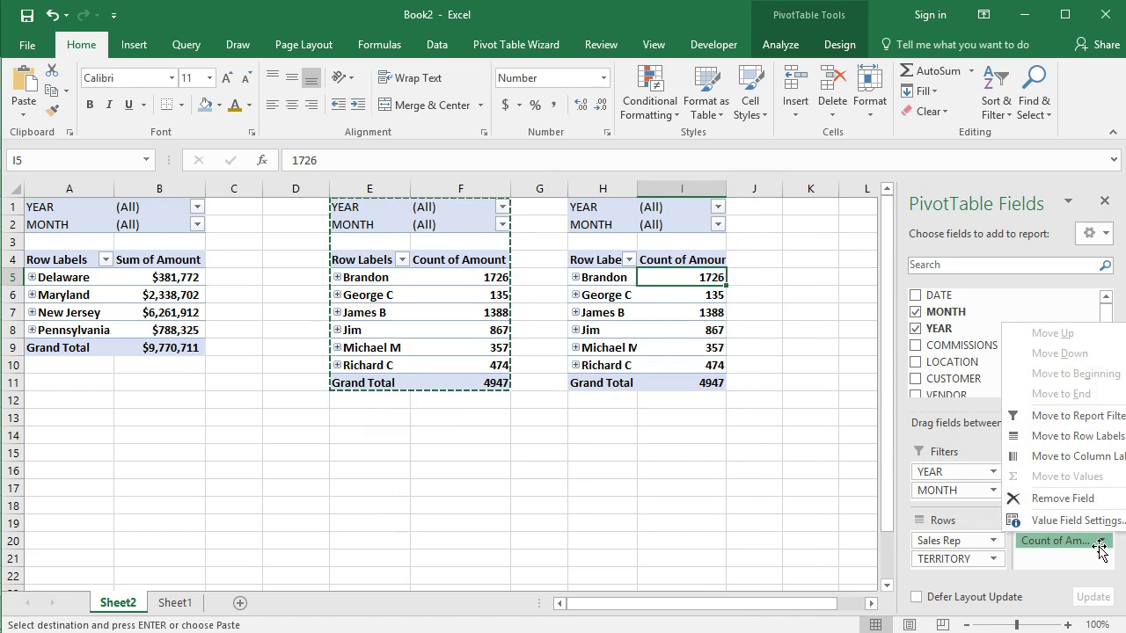
pyautogui.click(1088, 524)
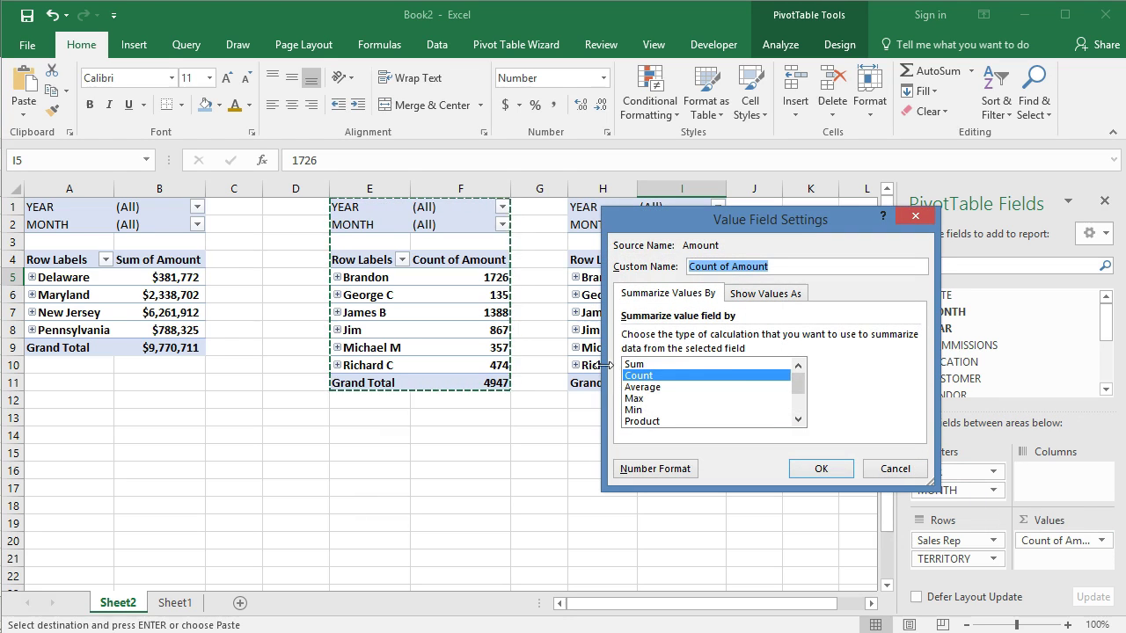
pyautogui.click(649, 365)
pyautogui.click(819, 469)
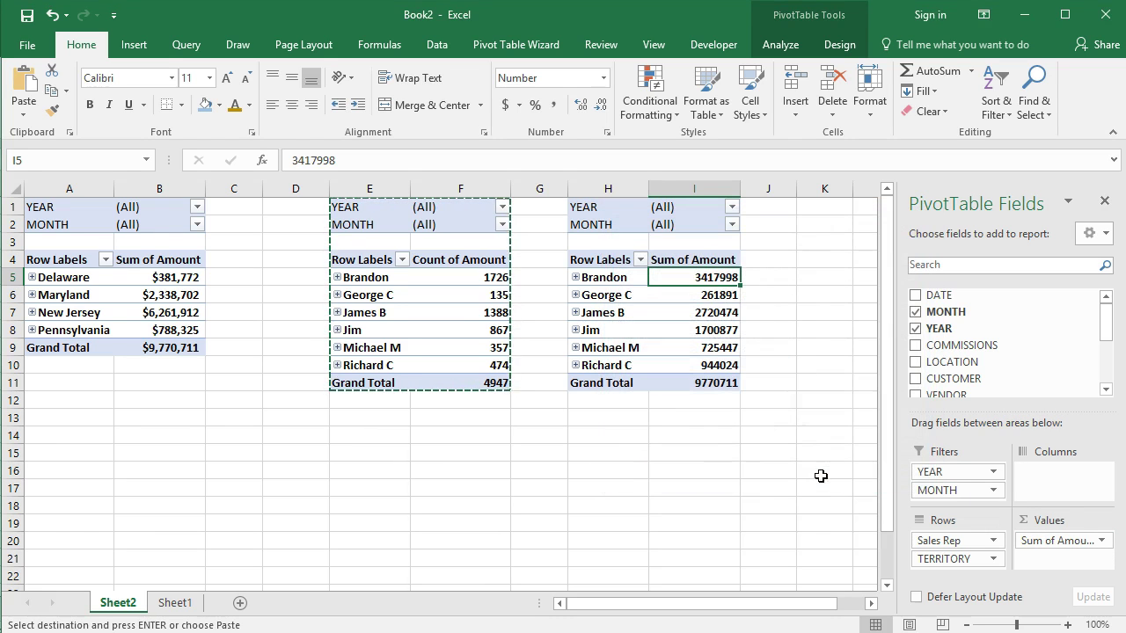
pyautogui.keyDown('shift'); pyautogui.click(694, 380); pyautogui.keyUp('shift')
pyautogui.click(505, 104)
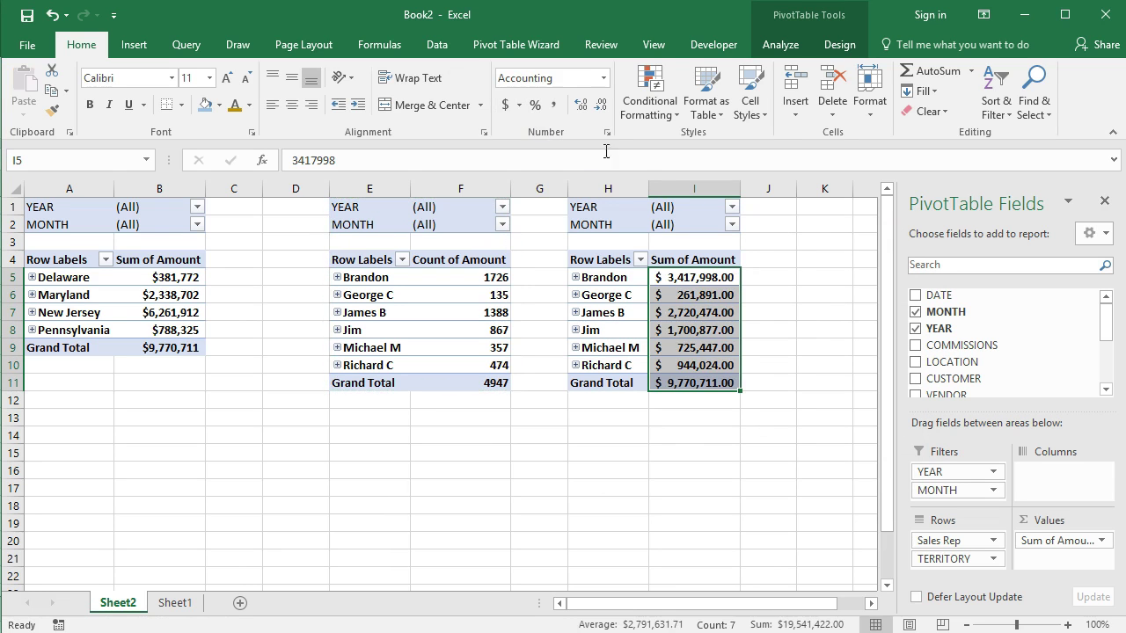
pyautogui.click(600, 104)
pyautogui.click(600, 104)
pyautogui.click(653, 491)
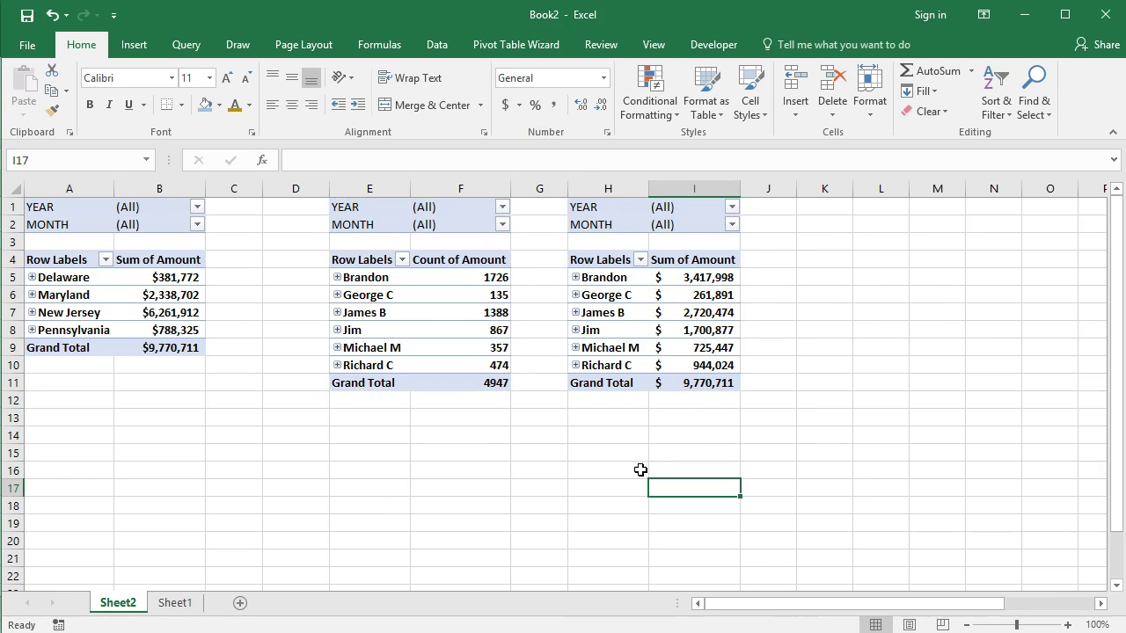
pyautogui.click(416, 277)
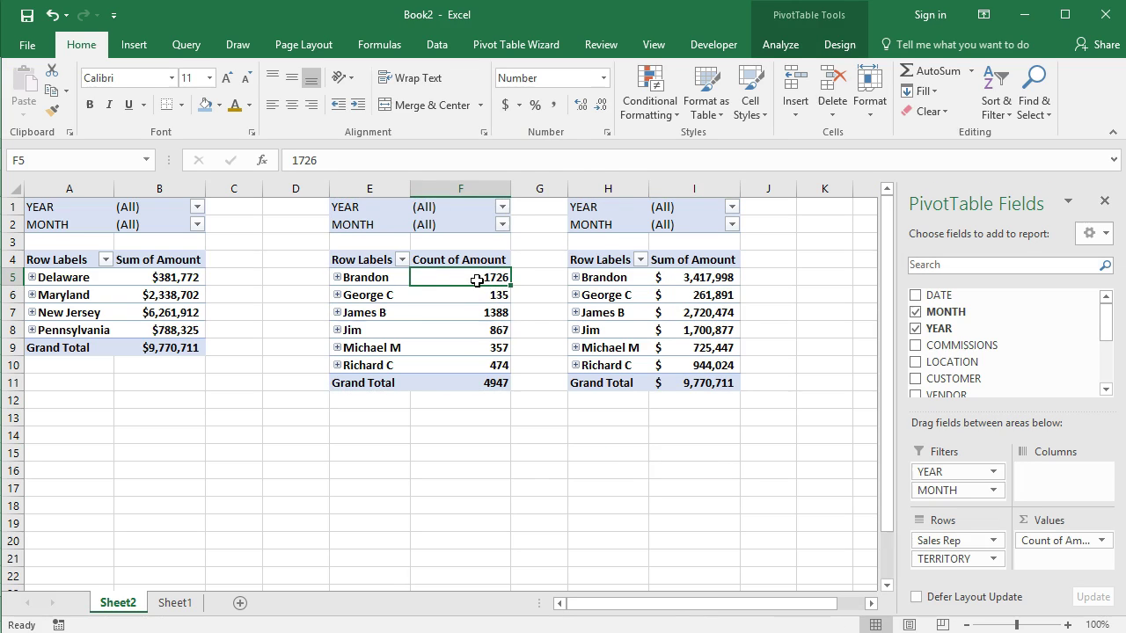
pyautogui.moveTo(509, 299)
pyautogui.moveTo(707, 282)
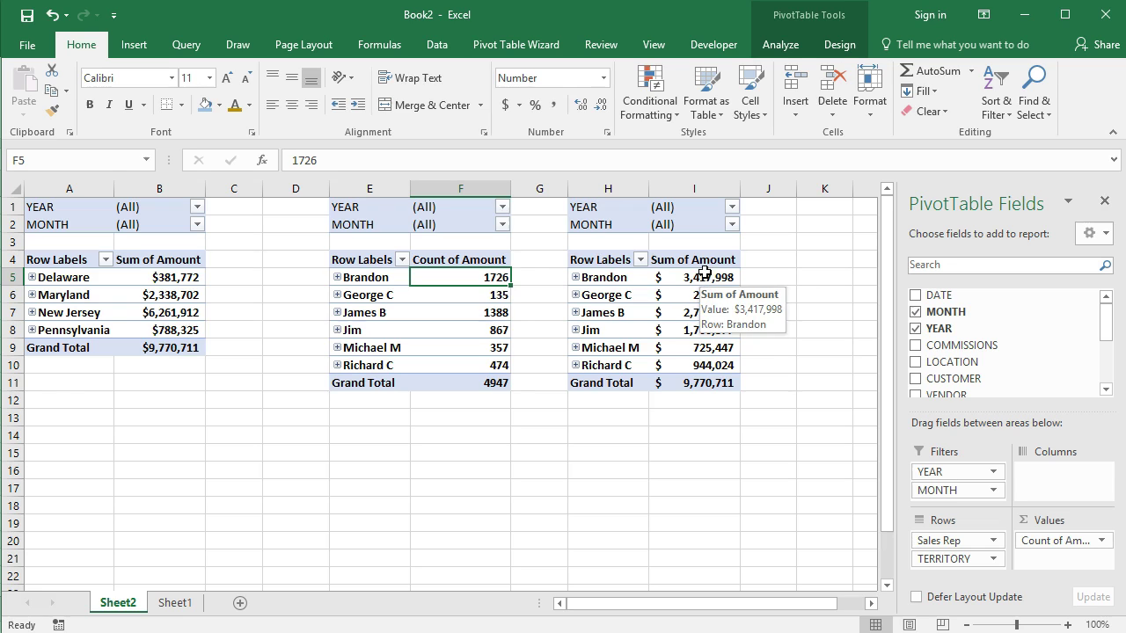
pyautogui.click(491, 296)
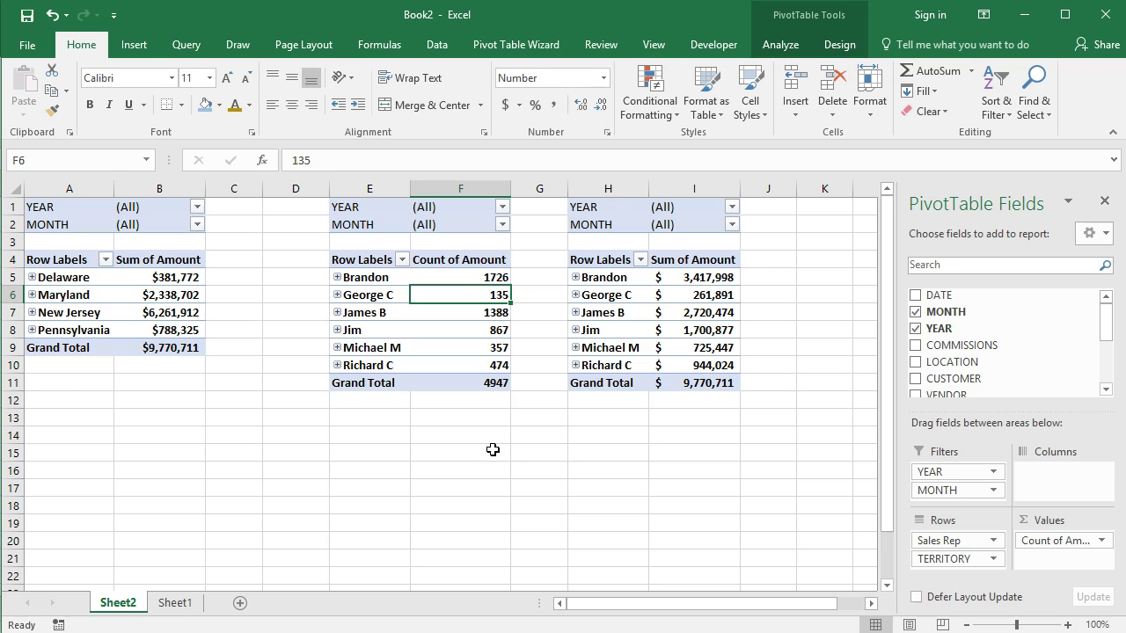
pyautogui.click(698, 295)
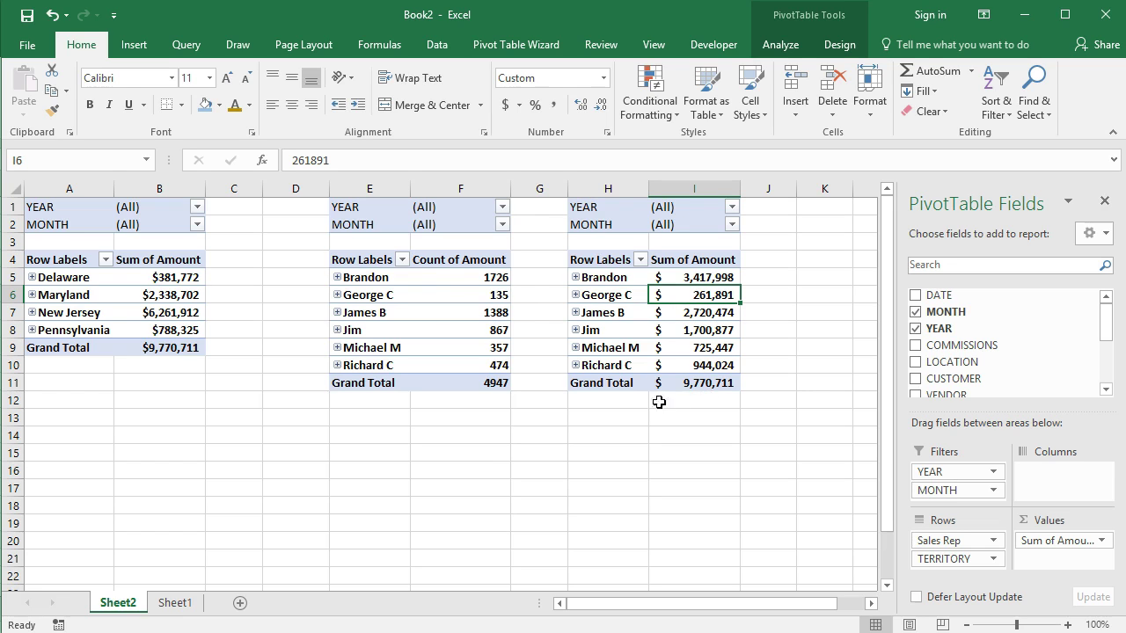
pyautogui.click(441, 292)
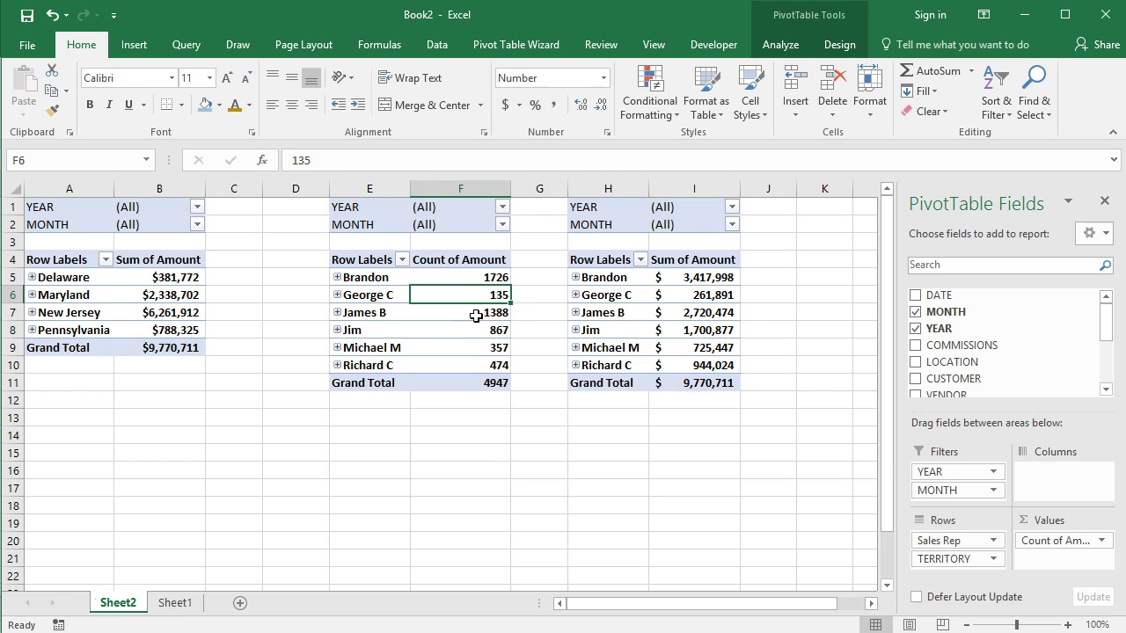
pyautogui.click(665, 296)
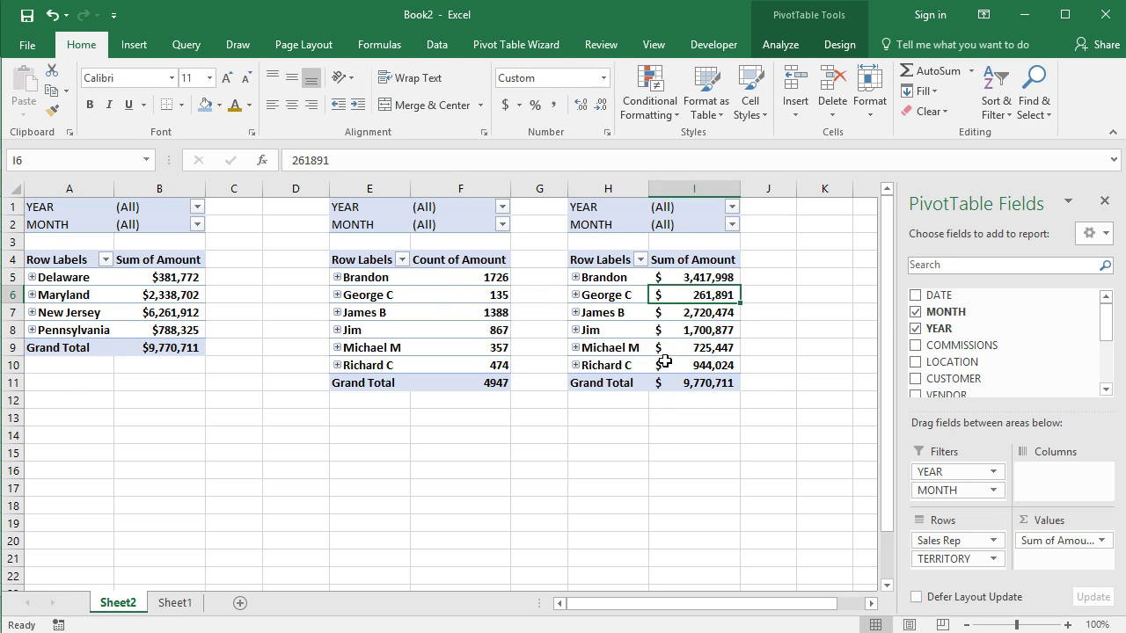
pyautogui.moveTo(657, 358)
pyautogui.moveTo(663, 378)
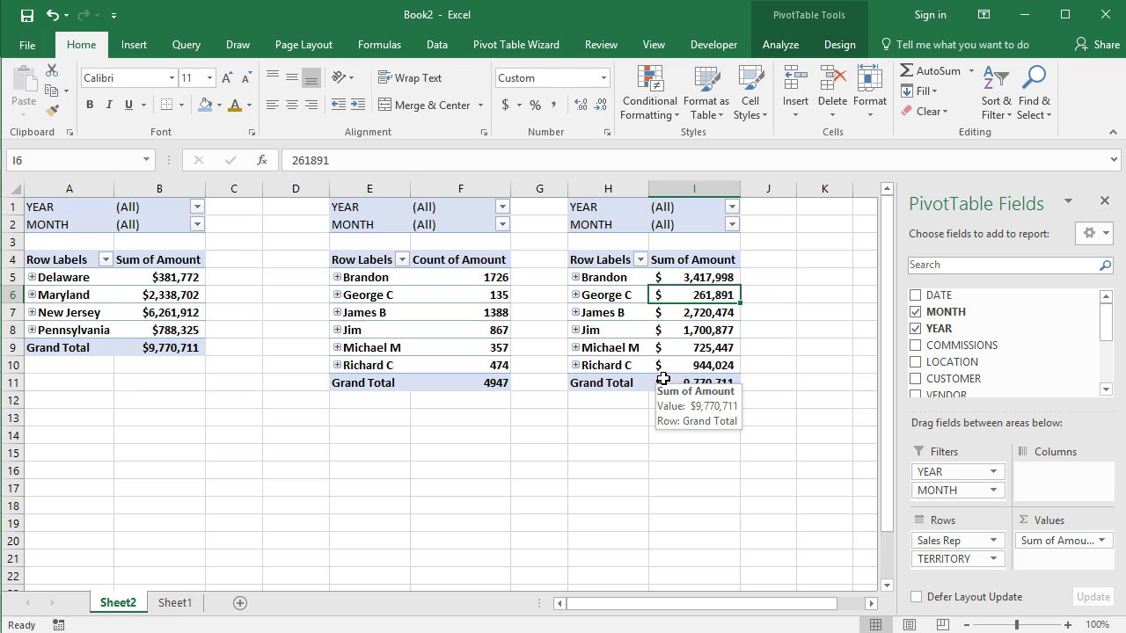